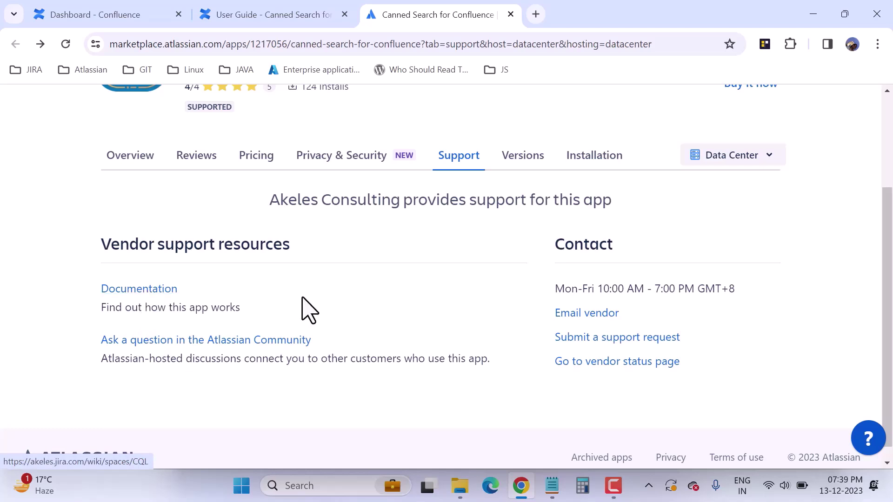
- Review the marketplace overview of Canned Search for Confluence down to its Resources section, and switch to the app's User Guide
{"action": "scroll", "coordinate": [116, 193], "scroll_direction": "down", "scroll_amount": 1}
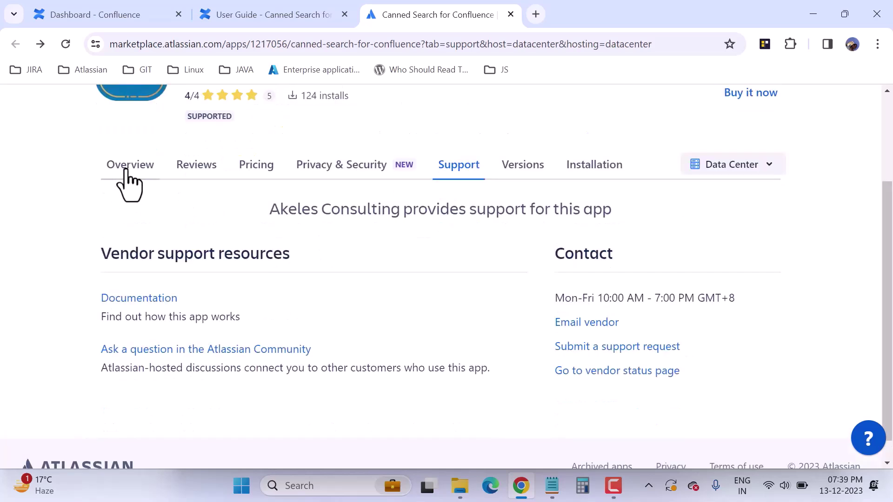
{"action": "left_click", "coordinate": [126, 170]}
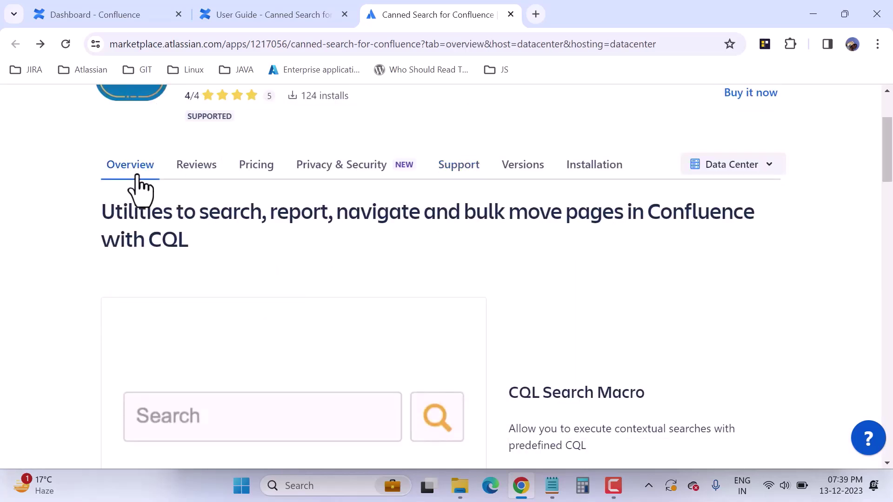
{"action": "left_click_drag", "start_coordinate": [887, 182], "coordinate": [890, 409]}
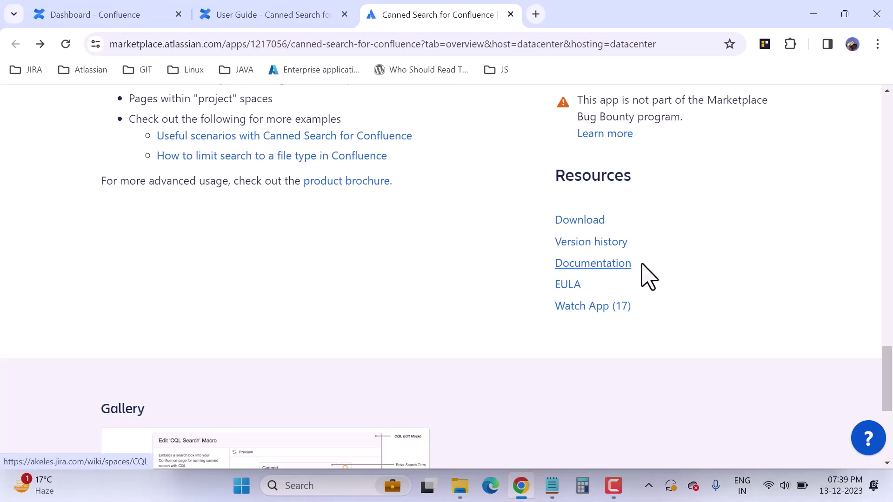
{"action": "left_click", "coordinate": [255, 14]}
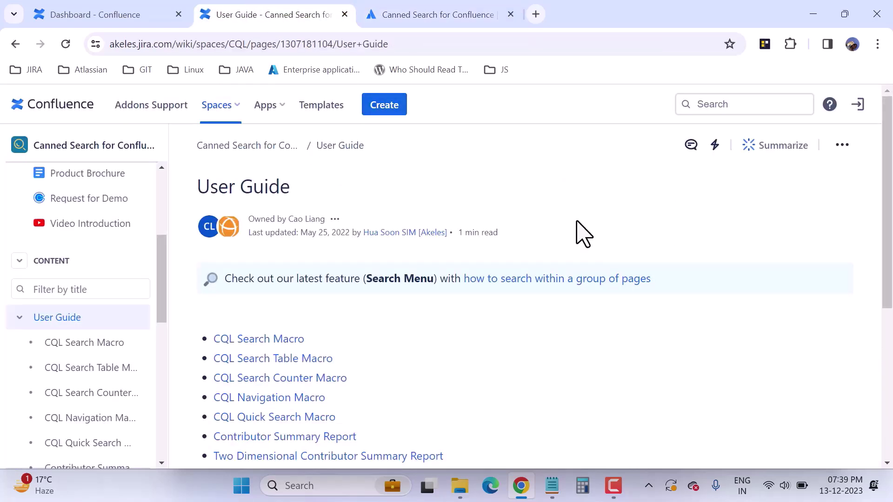
- Switch to the Confluence site, open the app management page in administration and review the user-installed apps
{"action": "left_click", "coordinate": [132, 26]}
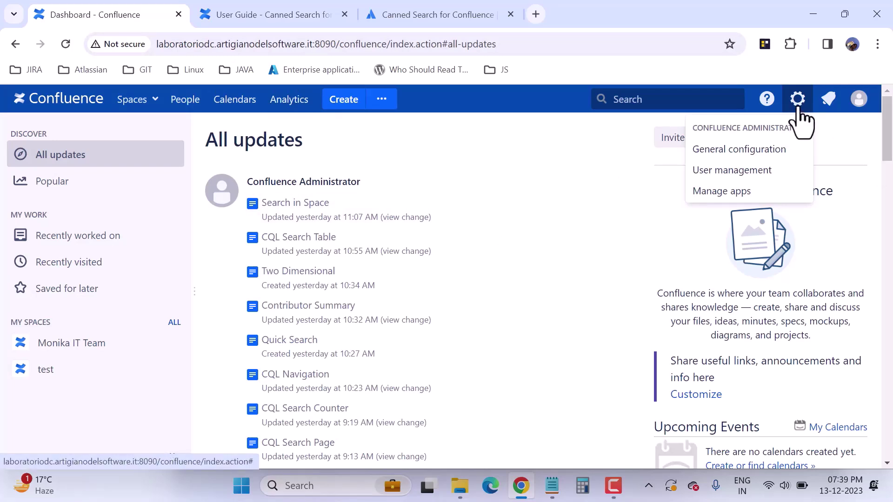
{"action": "left_click", "coordinate": [729, 193]}
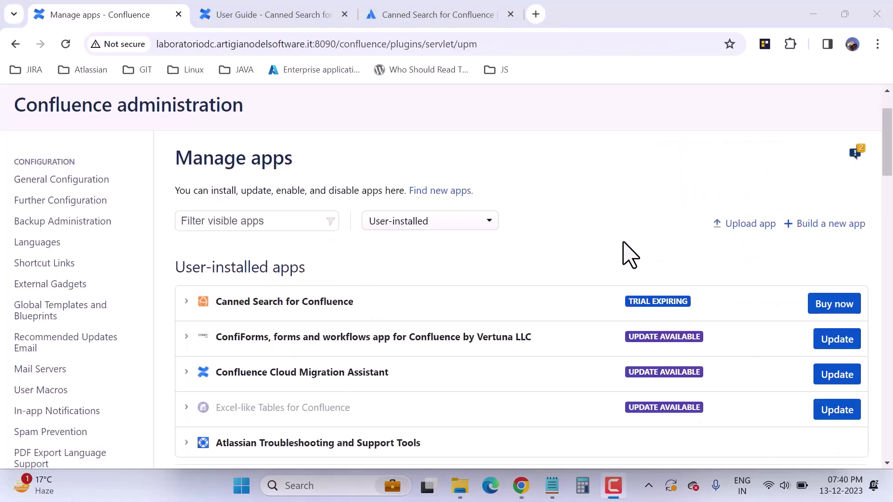
{"action": "scroll", "coordinate": [449, 309], "scroll_direction": "down", "scroll_amount": 5}
{"action": "scroll", "coordinate": [168, 279], "scroll_direction": "up", "scroll_amount": 3}
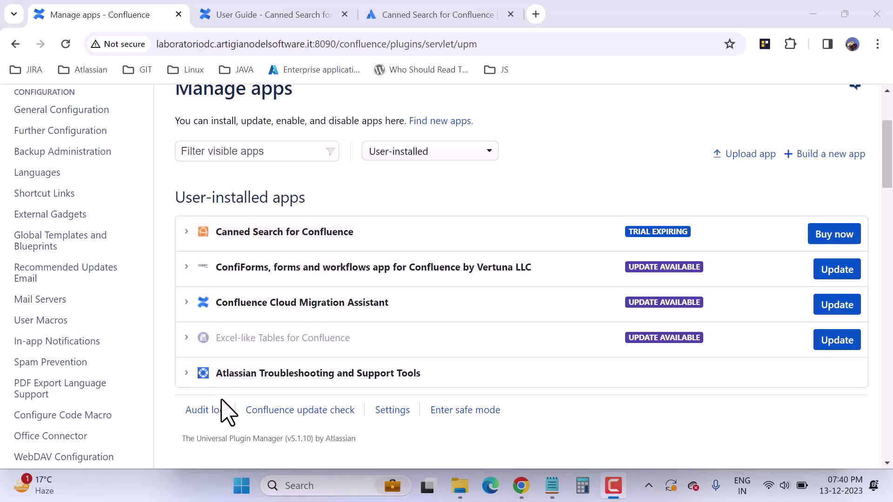
{"action": "scroll", "coordinate": [558, 258], "scroll_direction": "up", "scroll_amount": 1}
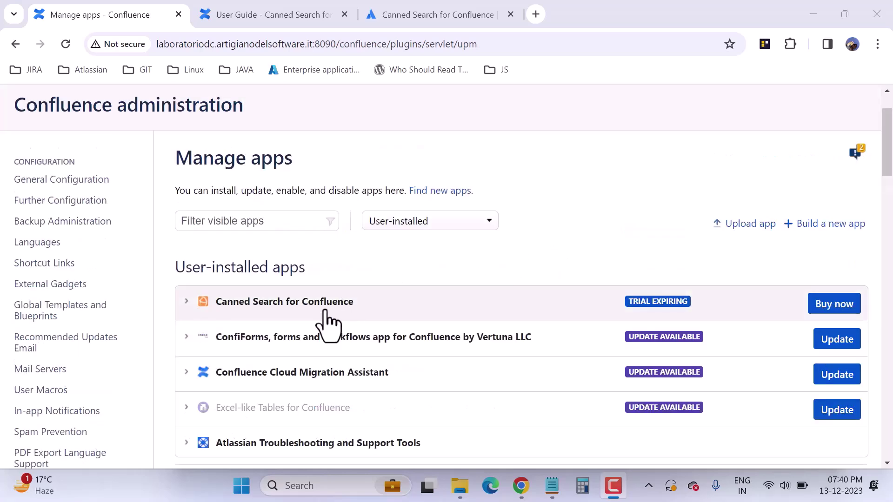
{"action": "scroll", "coordinate": [60, 447], "scroll_direction": "down", "scroll_amount": 1}
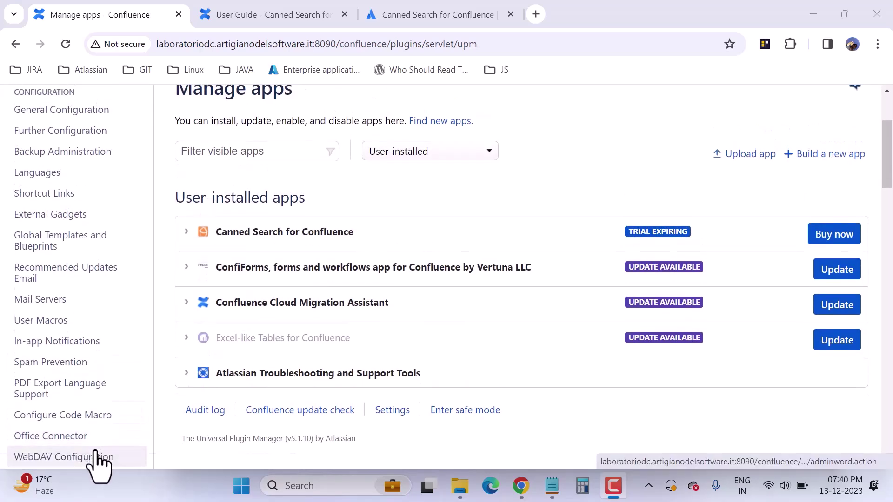
- Open the Find new apps page and search the marketplace for "Canned Search for Confluence"
{"action": "scroll", "coordinate": [889, 204], "scroll_direction": "down", "scroll_amount": 1}
{"action": "scroll", "coordinate": [887, 212], "scroll_direction": "down", "scroll_amount": 2}
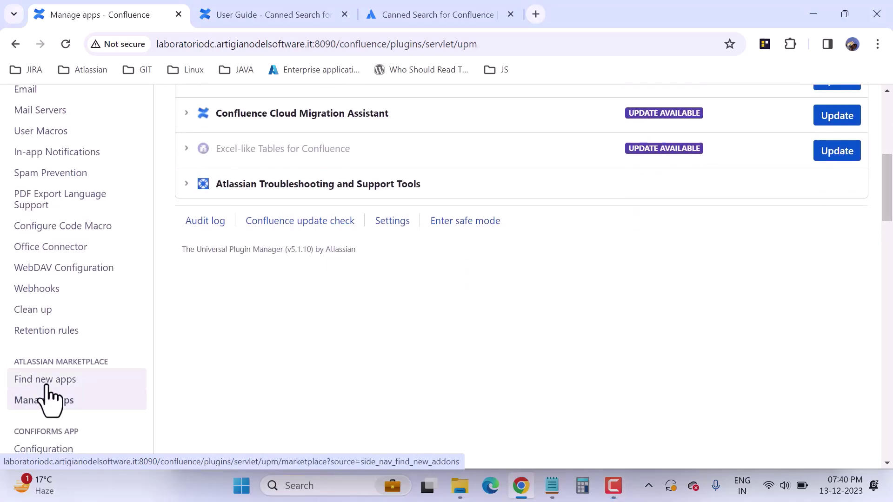
{"action": "left_click", "coordinate": [52, 384]}
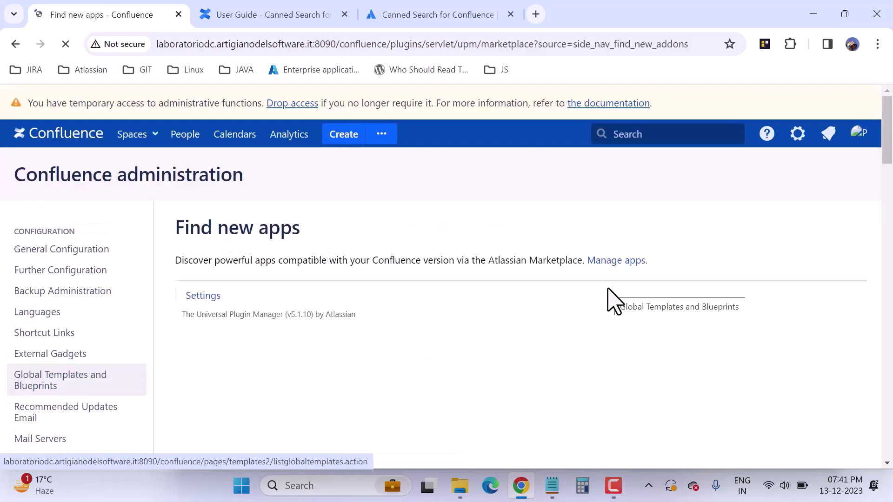
{"action": "left_click", "coordinate": [240, 156]}
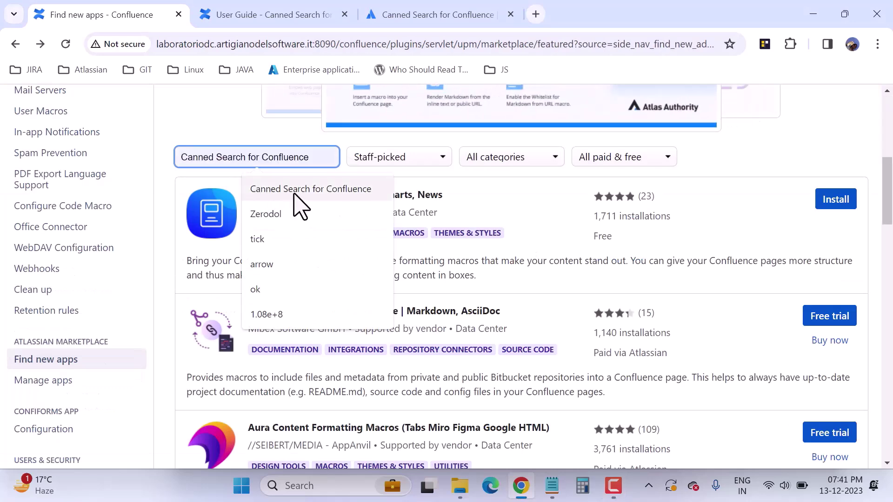
{"action": "left_click", "coordinate": [294, 190]}
{"action": "key", "text": "Return"}
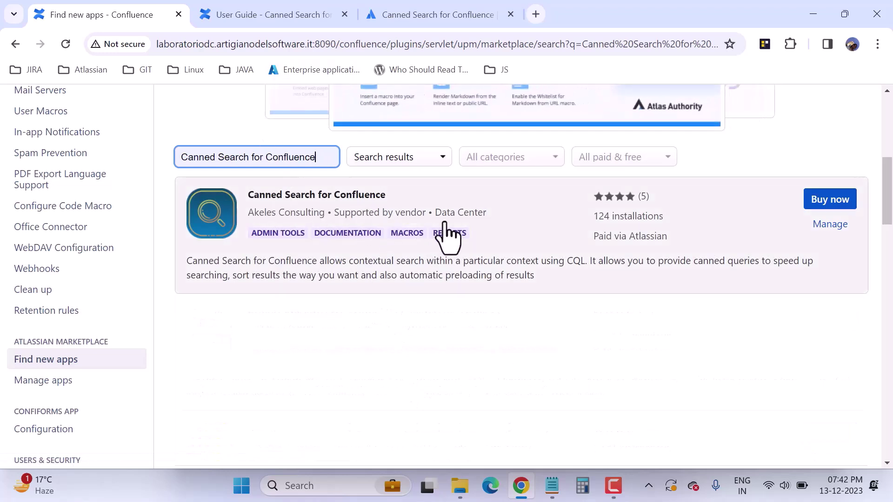
{"action": "key", "text": "F10"}
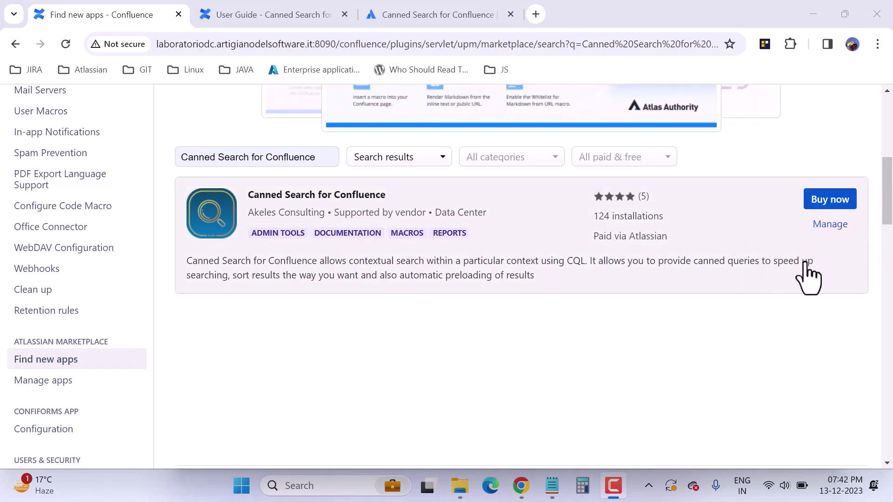
- Leave the app search results and open the IT Team documentation space
{"action": "scroll", "coordinate": [678, 295], "scroll_direction": "up", "scroll_amount": 3}
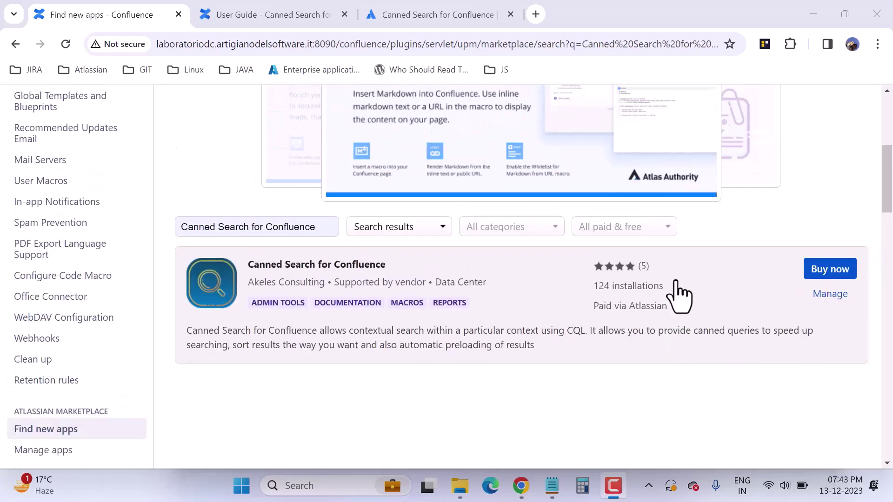
{"action": "key", "text": "ctrl+Tab"}
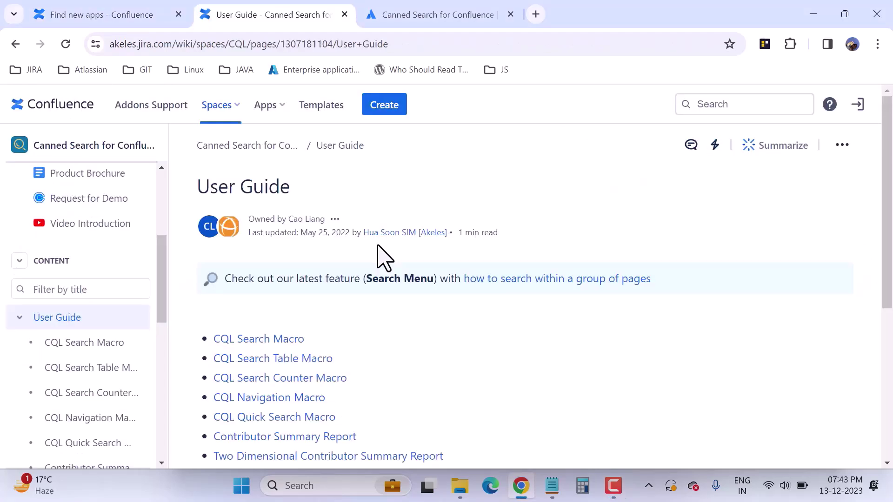
{"action": "left_click", "coordinate": [90, 19]}
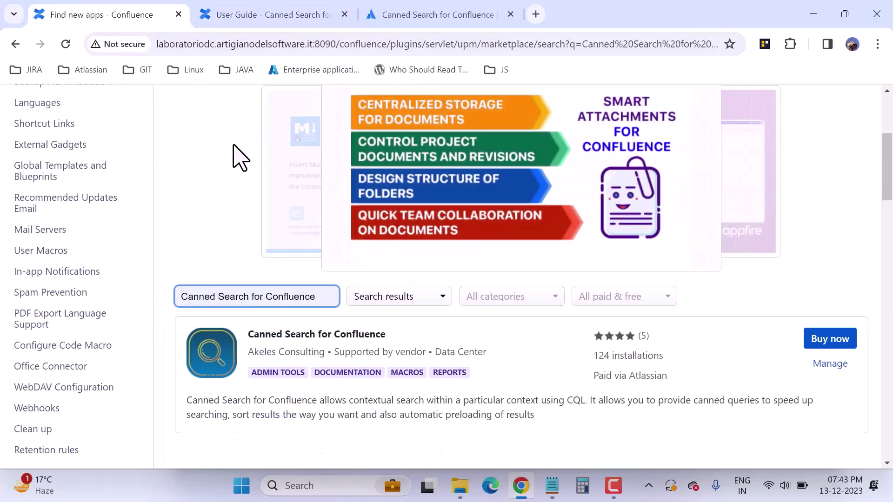
{"action": "scroll", "coordinate": [304, 235], "scroll_direction": "up", "scroll_amount": 2}
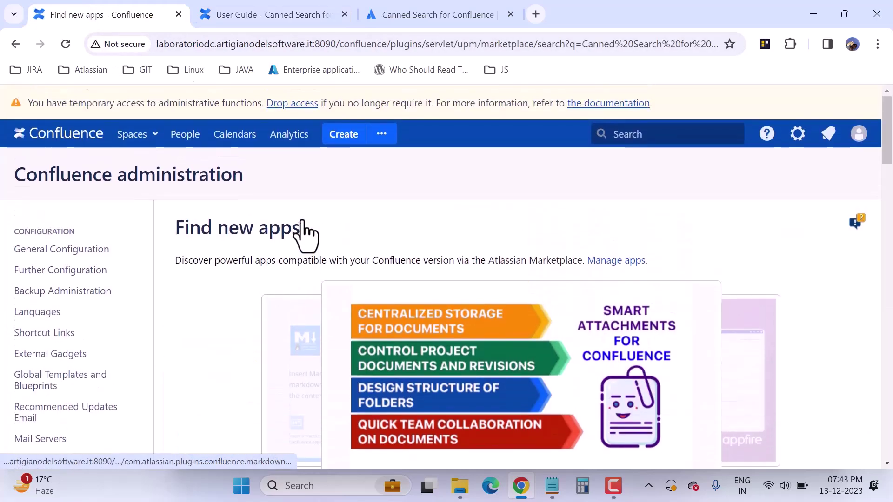
{"action": "left_click", "coordinate": [156, 149]}
{"action": "left_click", "coordinate": [158, 186]}
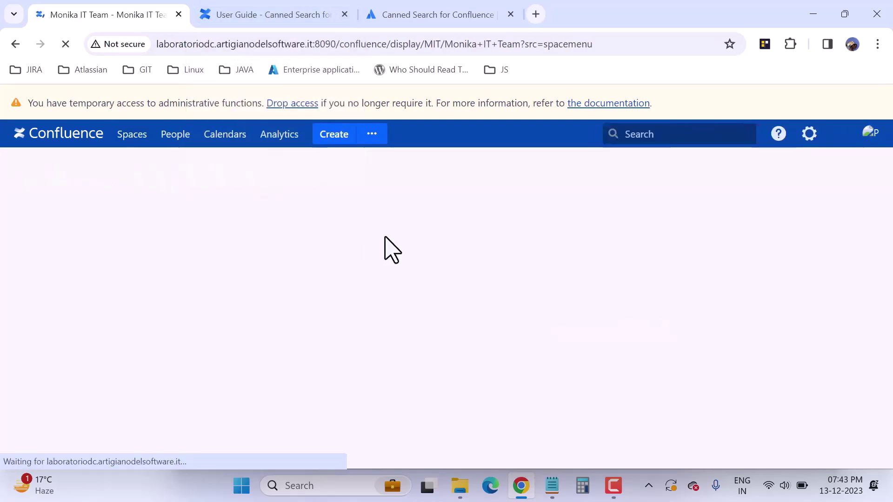
- Review the list of macros and reports in the Canned Search User Guide, and return to the IT Team space home page
{"action": "left_click", "coordinate": [281, 11]}
{"action": "scroll", "coordinate": [352, 362], "scroll_direction": "down", "scroll_amount": 3}
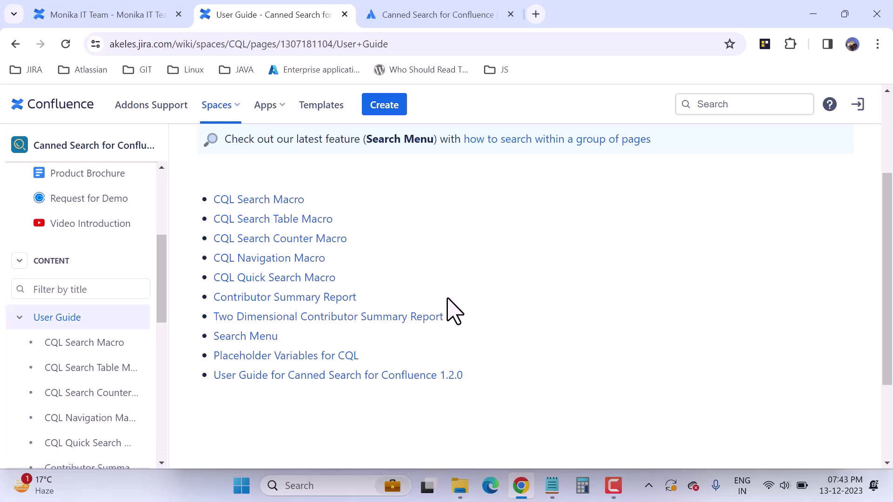
{"action": "key", "text": "ctrl+shift+Tab"}
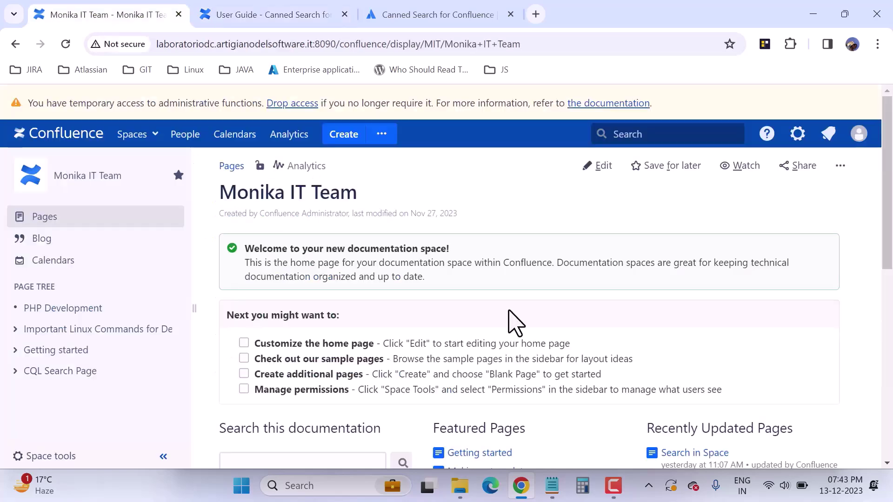
{"action": "scroll", "coordinate": [515, 324], "scroll_direction": "down", "scroll_amount": 1}
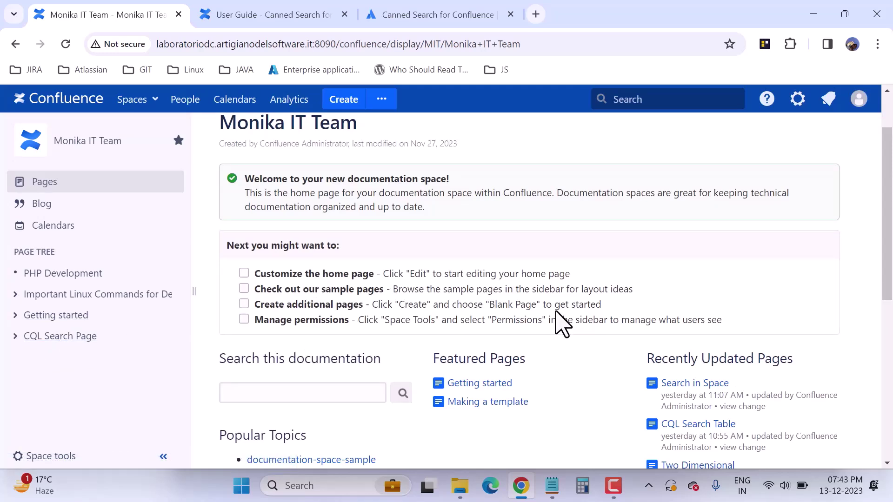
- Open the CQL Search Page in the IT Team space and expand its child pages in the page tree
{"action": "left_click", "coordinate": [60, 336]}
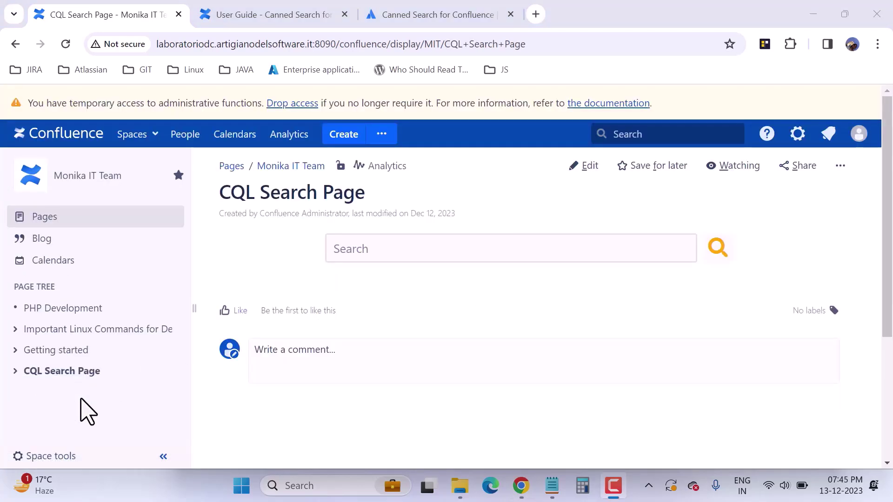
{"action": "left_click", "coordinate": [320, 13]}
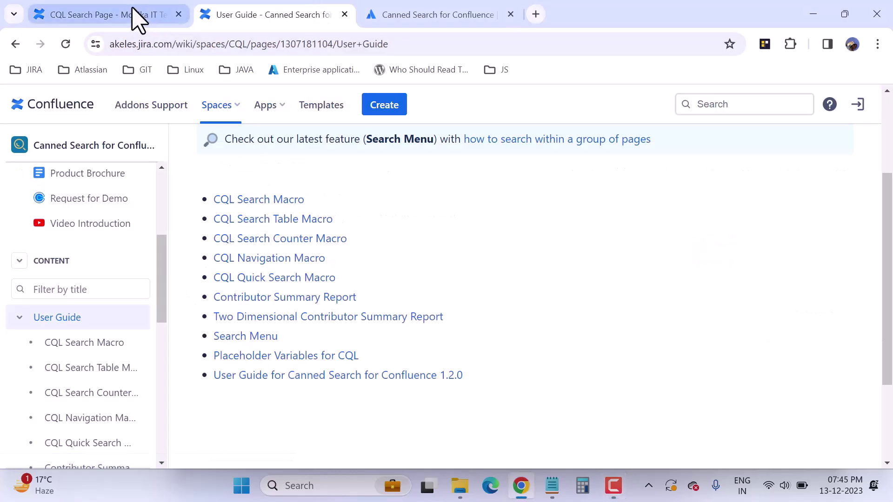
{"action": "left_click", "coordinate": [150, 16]}
{"action": "left_click", "coordinate": [65, 372]}
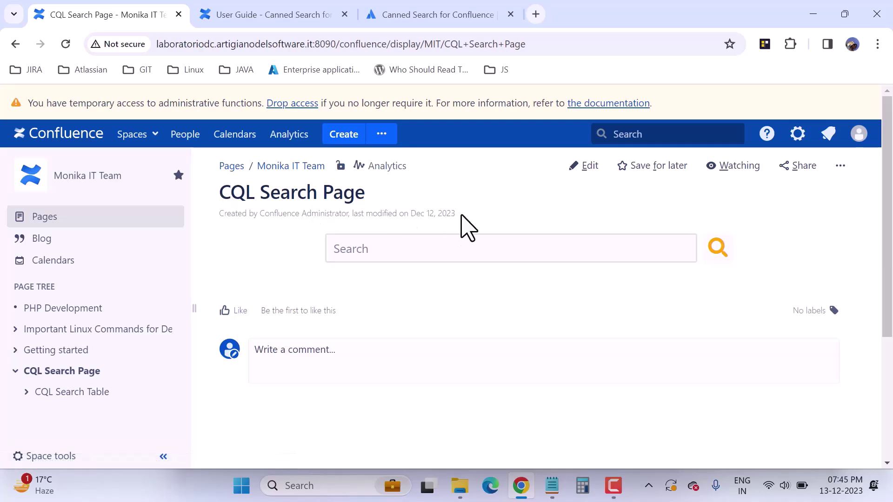
- Edit the CQL Search Page and start inserting a CQL Search macro below the existing one, using the macro suggestions for "ql"
{"action": "left_click", "coordinate": [581, 167]}
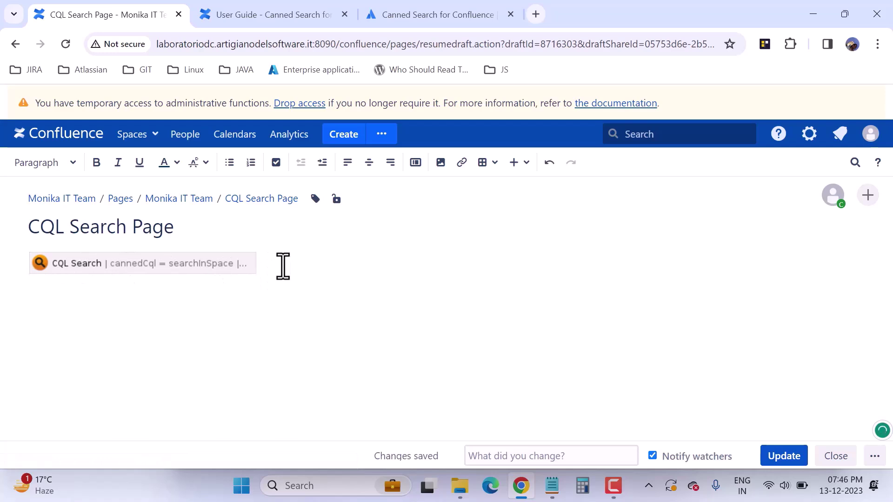
{"action": "type", "text": "{ "}
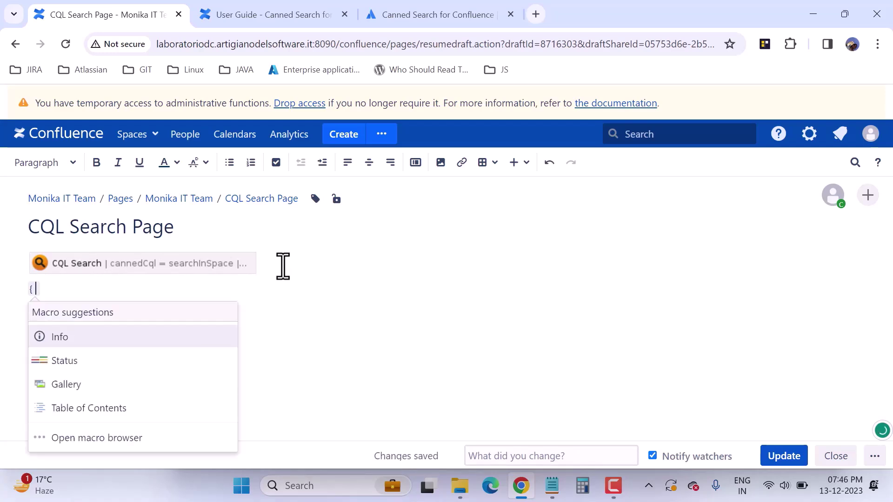
{"action": "type", "text": "ql"}
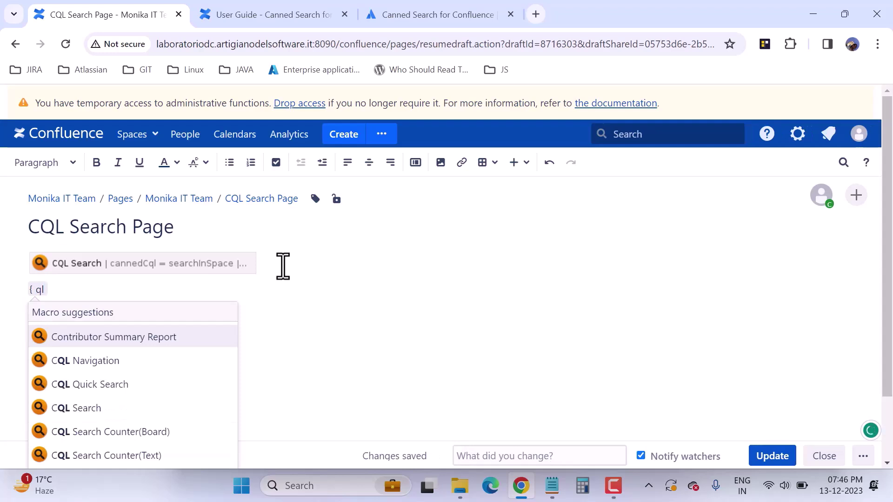
{"action": "scroll", "coordinate": [307, 383], "scroll_direction": "down", "scroll_amount": 2}
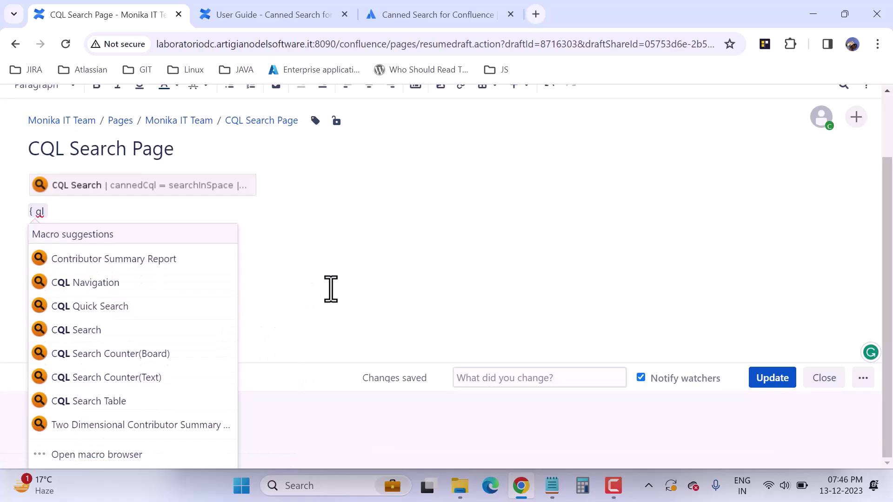
{"action": "left_click", "coordinate": [102, 331]}
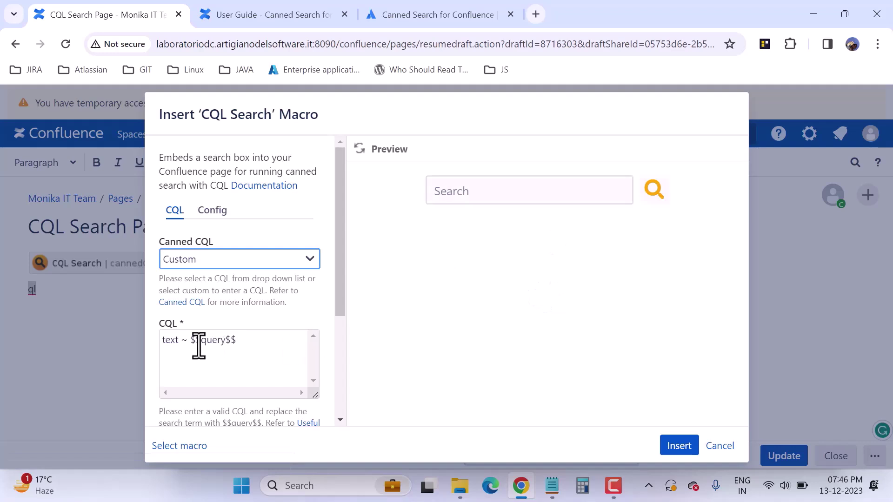
- Examine the macro's CQL query settings and the choices available for Search Type
{"action": "left_click_drag", "start_coordinate": [339, 287], "coordinate": [337, 379]}
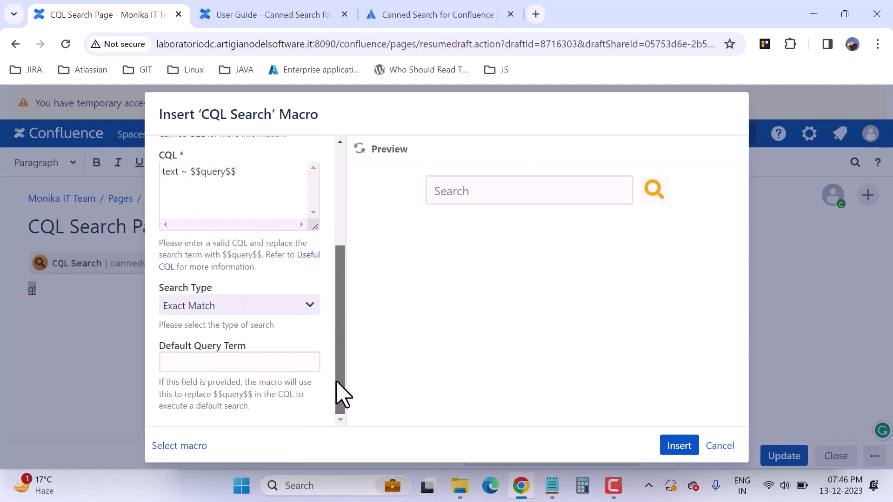
{"action": "left_click", "coordinate": [317, 311]}
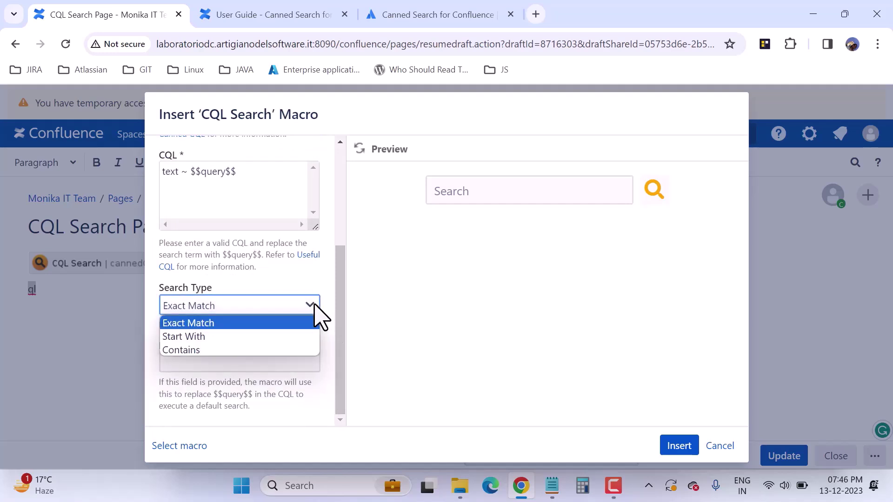
{"action": "left_click", "coordinate": [316, 304]}
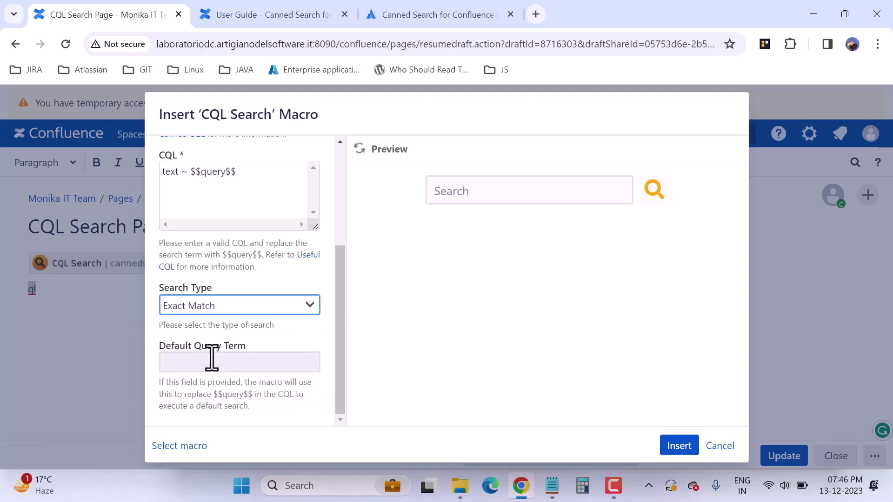
- Examine the CQL Search macro's Config settings and the choices available for Icon Color
{"action": "left_click_drag", "start_coordinate": [342, 356], "coordinate": [361, 220]}
{"action": "left_click", "coordinate": [213, 212]}
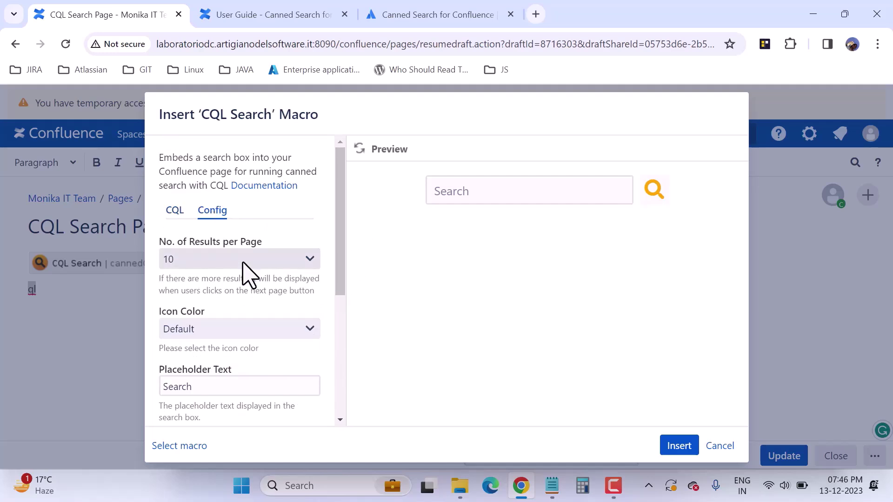
{"action": "scroll", "coordinate": [246, 277], "scroll_direction": "down", "scroll_amount": 1}
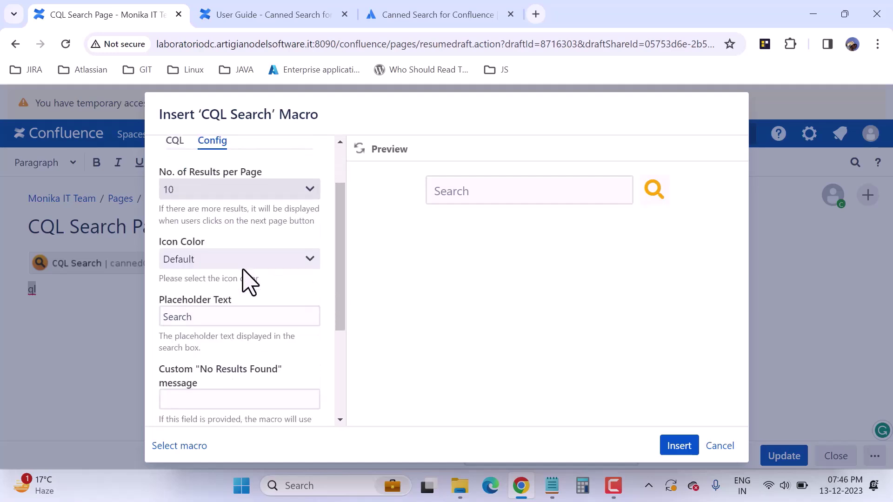
{"action": "left_click", "coordinate": [267, 263]}
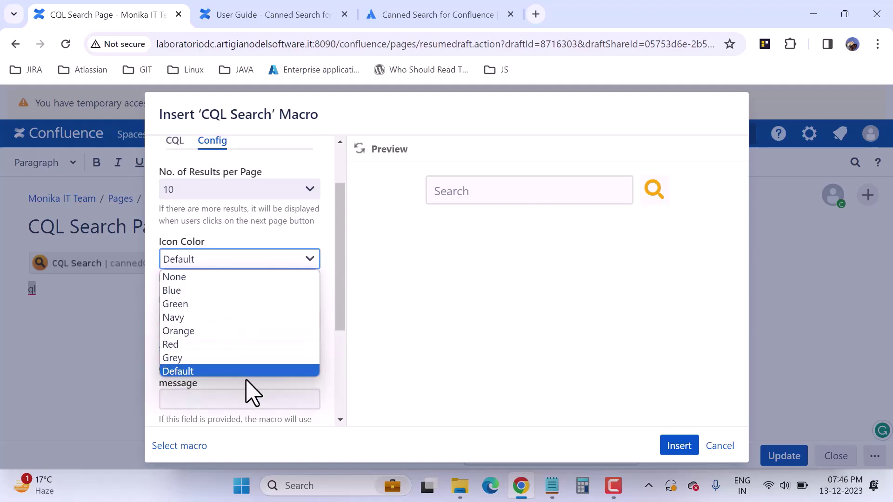
{"action": "left_click", "coordinate": [296, 252]}
- Set the macro's placeholder text to "Search for anything" and refresh the preview
{"action": "scroll", "coordinate": [285, 339], "scroll_direction": "down", "scroll_amount": 1}
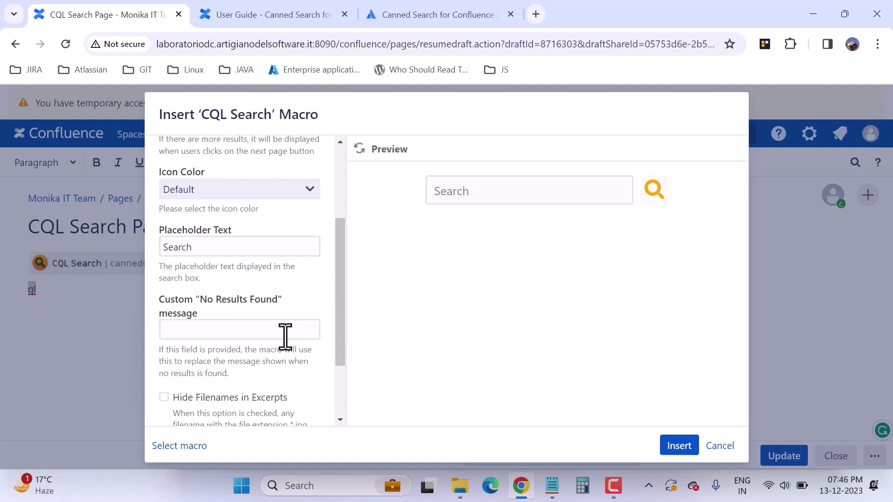
{"action": "left_click", "coordinate": [229, 248]}
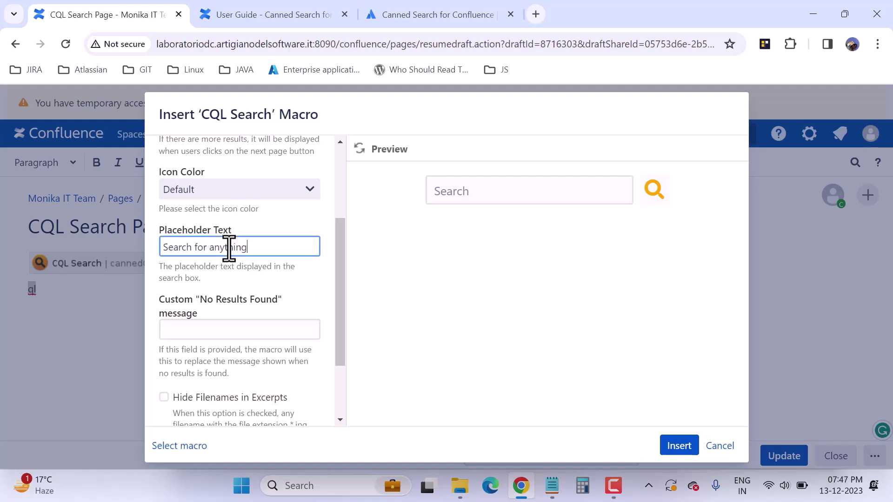
{"action": "left_click", "coordinate": [361, 150]}
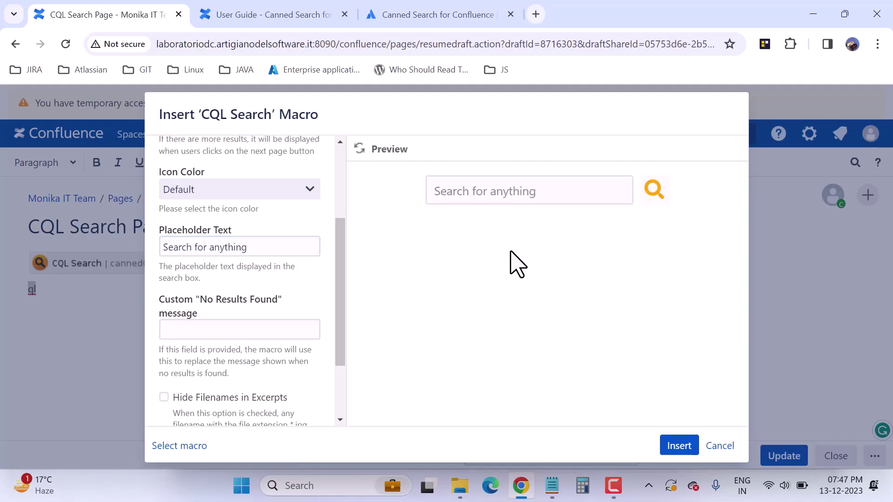
- Review the macro's custom "No Results Found" message, Hide Filenames in Excerpts and Hide Search Bar settings
{"action": "scroll", "coordinate": [247, 324], "scroll_direction": "down", "scroll_amount": 1}
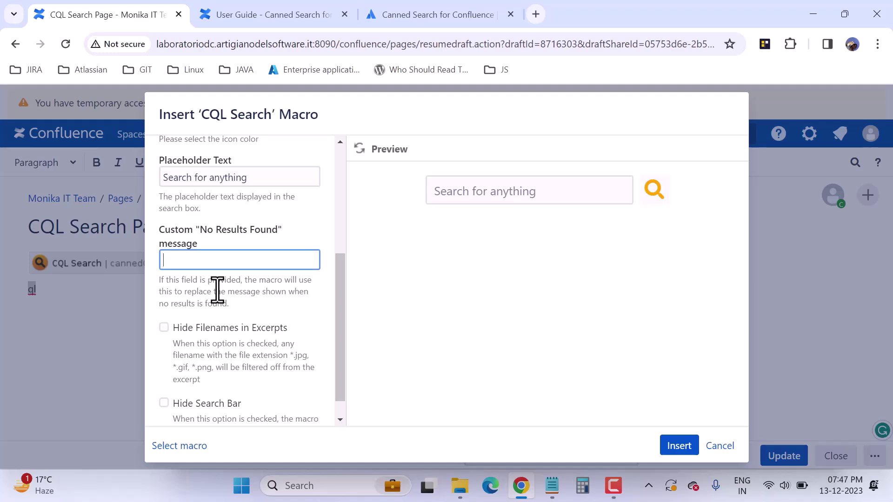
{"action": "scroll", "coordinate": [275, 326], "scroll_direction": "down", "scroll_amount": 1}
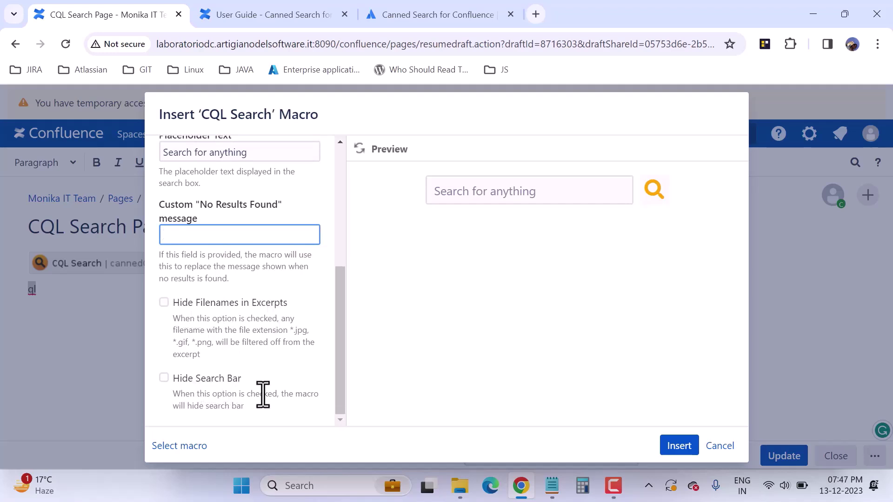
{"action": "scroll", "coordinate": [274, 382], "scroll_direction": "up", "scroll_amount": 5}
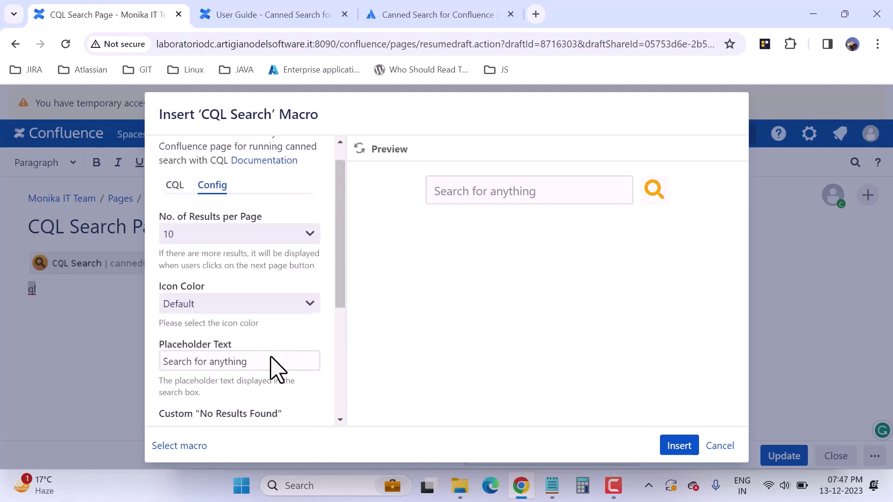
- Examine the Canned CQL choices in the macro's CQL settings, and cancel inserting the macro
{"action": "left_click", "coordinate": [175, 186]}
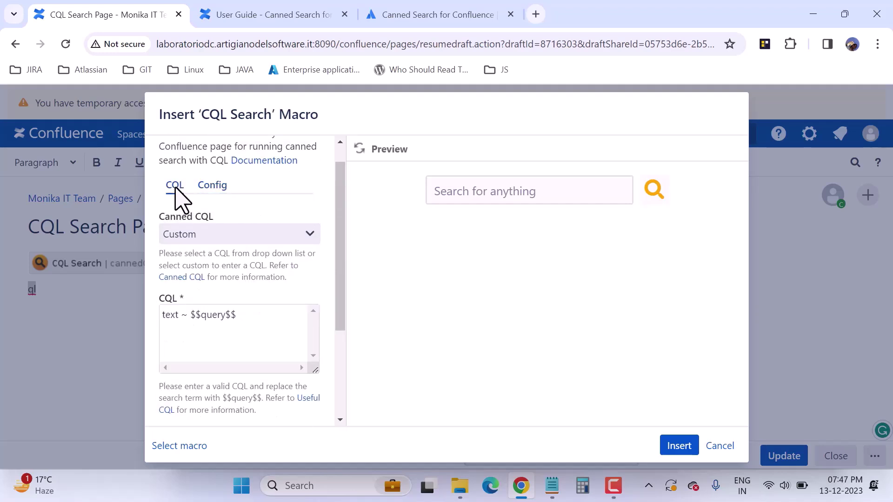
{"action": "left_click", "coordinate": [309, 239]}
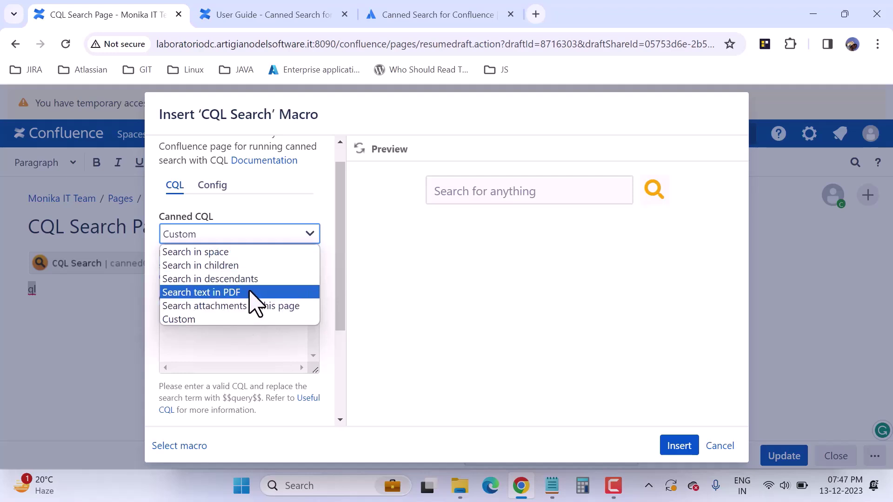
{"action": "left_click", "coordinate": [244, 344]}
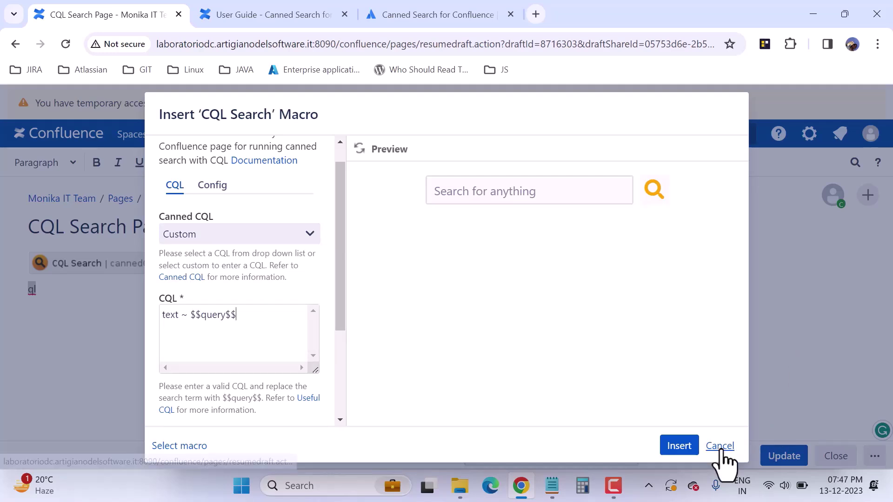
{"action": "key", "text": "Escape"}
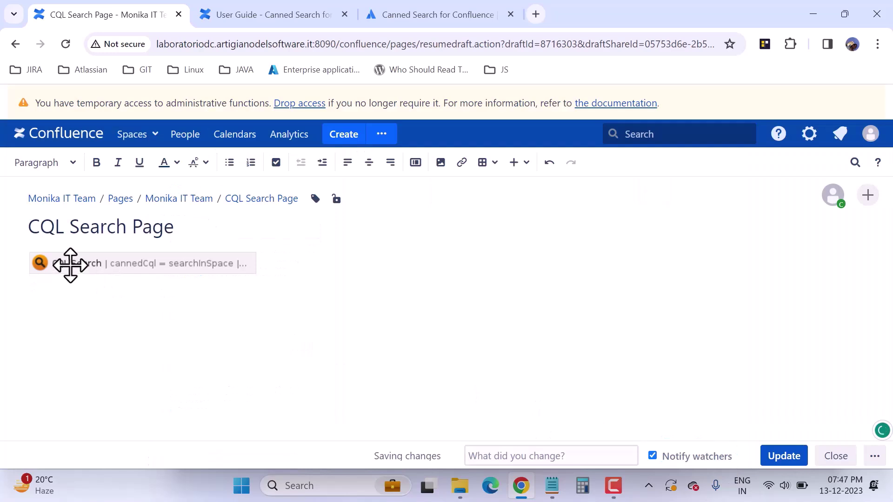
- Open the existing CQL Search macro for editing, review its Canned CQL choices, and close it without saving
{"action": "left_click", "coordinate": [70, 265]}
{"action": "left_click", "coordinate": [55, 297]}
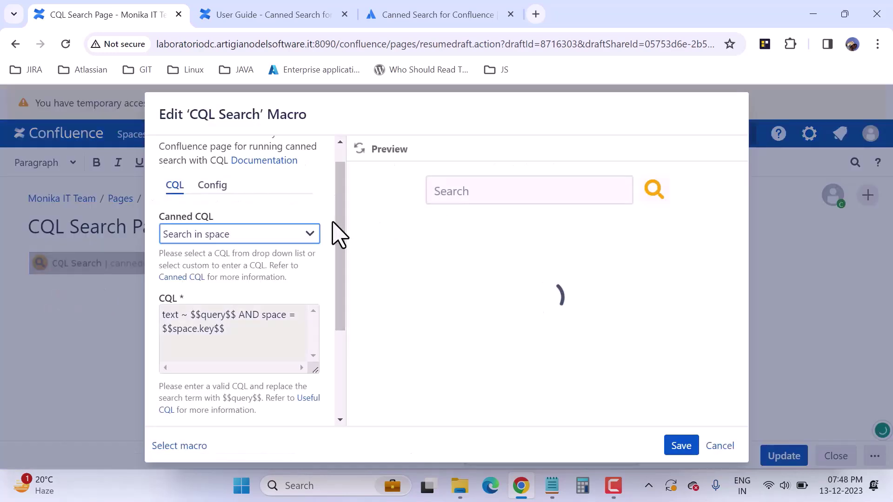
{"action": "left_click_drag", "start_coordinate": [343, 229], "coordinate": [348, 207]}
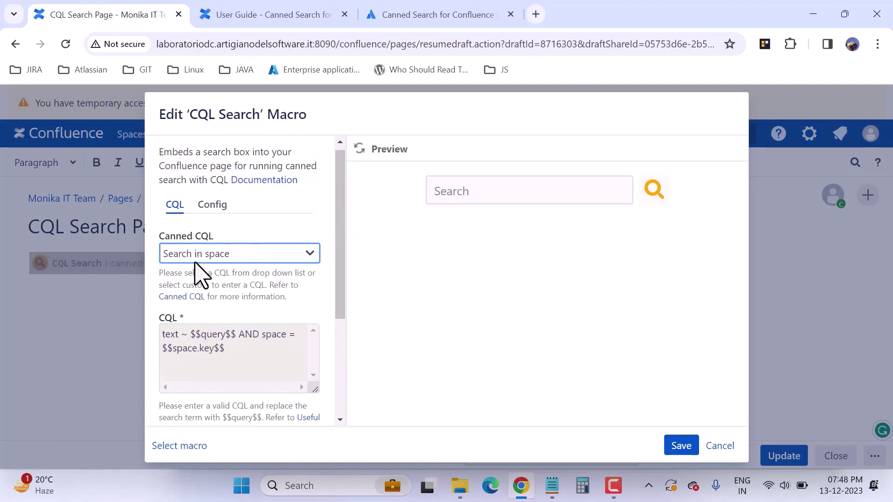
{"action": "left_click", "coordinate": [307, 255]}
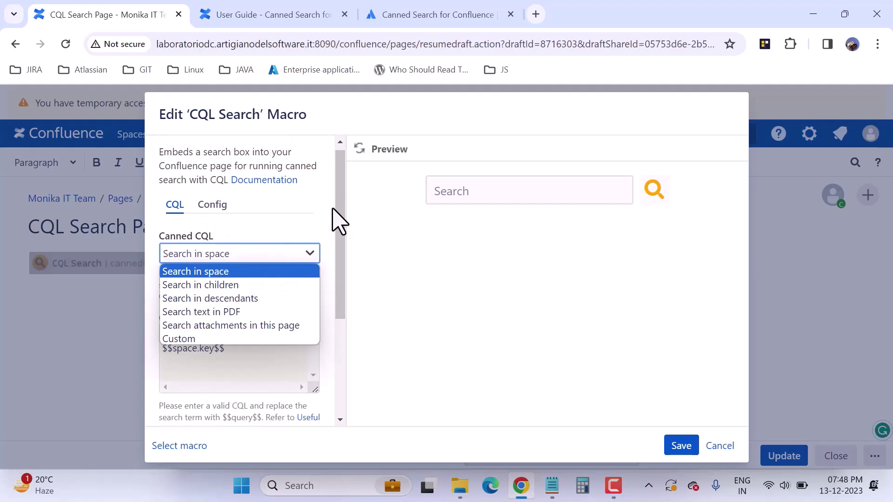
{"action": "left_click", "coordinate": [331, 220]}
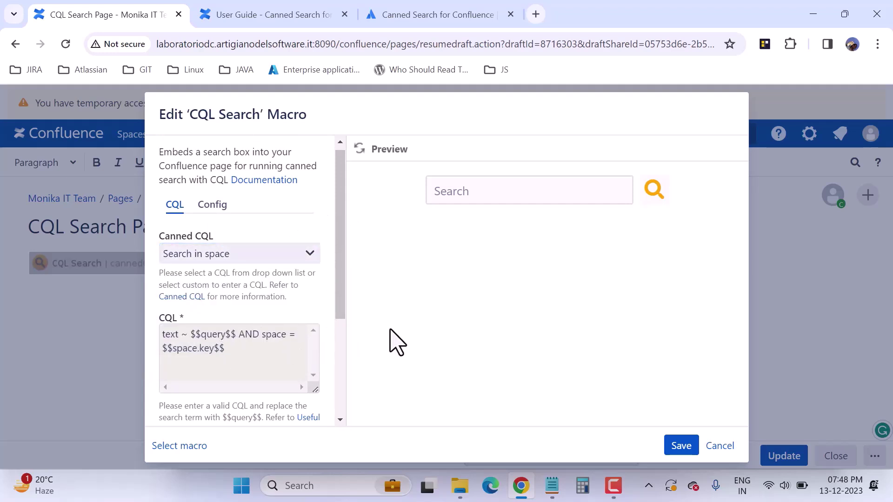
{"action": "scroll", "coordinate": [393, 343], "scroll_direction": "down", "scroll_amount": 3}
{"action": "left_click", "coordinate": [721, 447]}
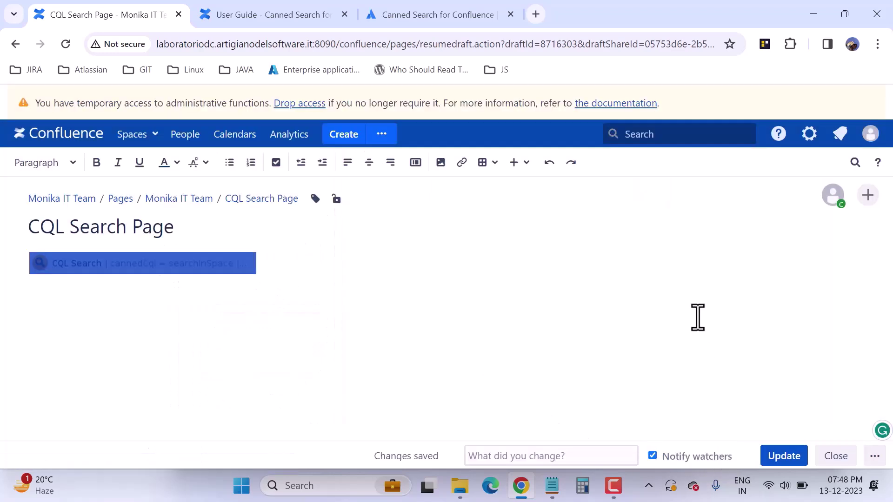
- Publish the CQL Search Page and search for "linux" with its embedded search box
{"action": "left_click", "coordinate": [782, 467]}
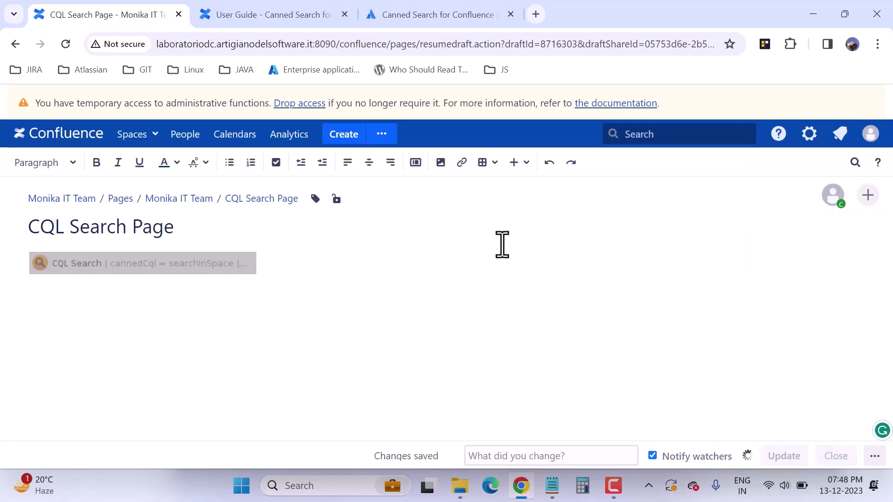
{"action": "left_click", "coordinate": [360, 249]}
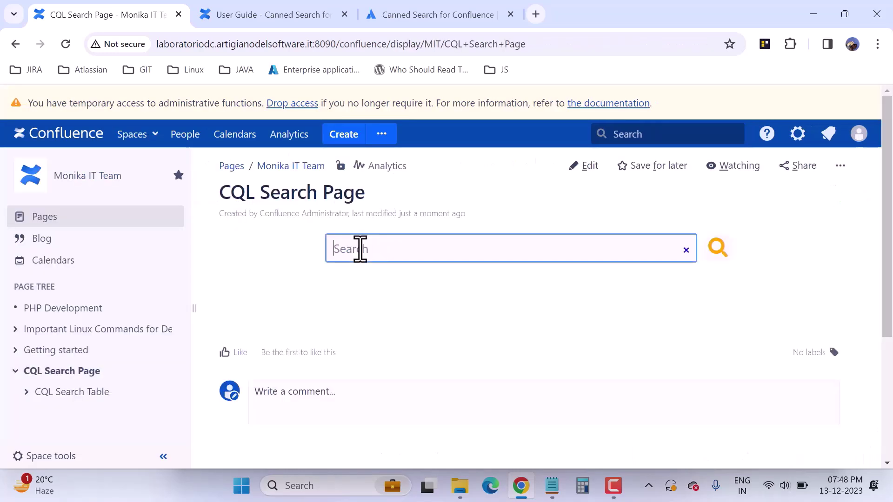
{"action": "type", "text": "linux"}
{"action": "key", "text": "Return"}
{"action": "scroll", "coordinate": [425, 335], "scroll_direction": "down", "scroll_amount": 5}
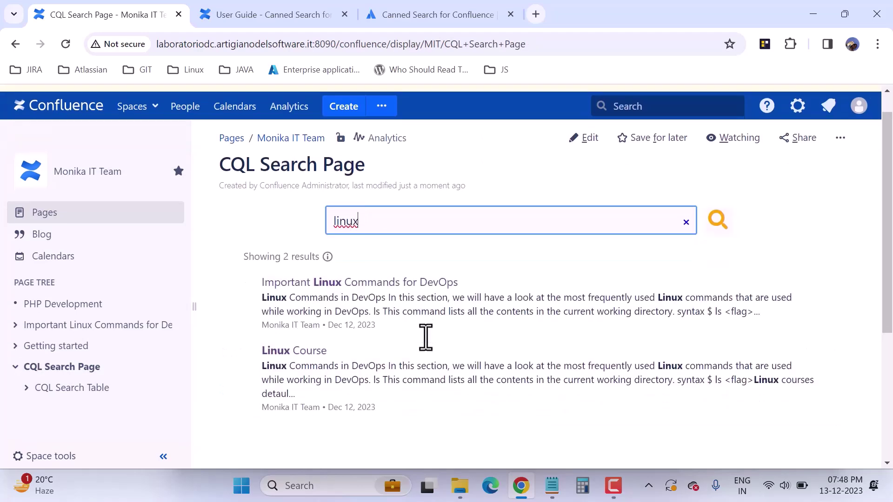
{"action": "scroll", "coordinate": [426, 328], "scroll_direction": "up", "scroll_amount": 3}
{"action": "scroll", "coordinate": [423, 319], "scroll_direction": "up", "scroll_amount": 1}
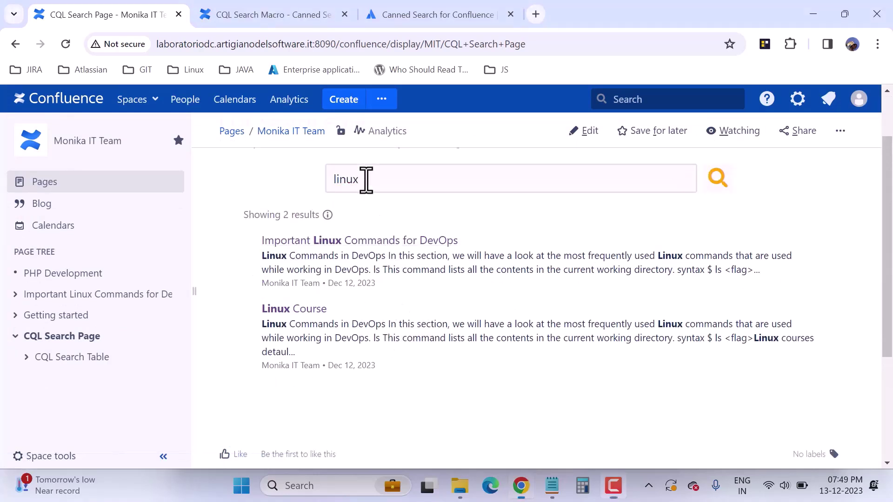
- Examine the search term, excerpts, space names and dates shown for the linux results
{"action": "left_click_drag", "start_coordinate": [367, 178], "coordinate": [333, 180]}
{"action": "left_click", "coordinate": [371, 261]}
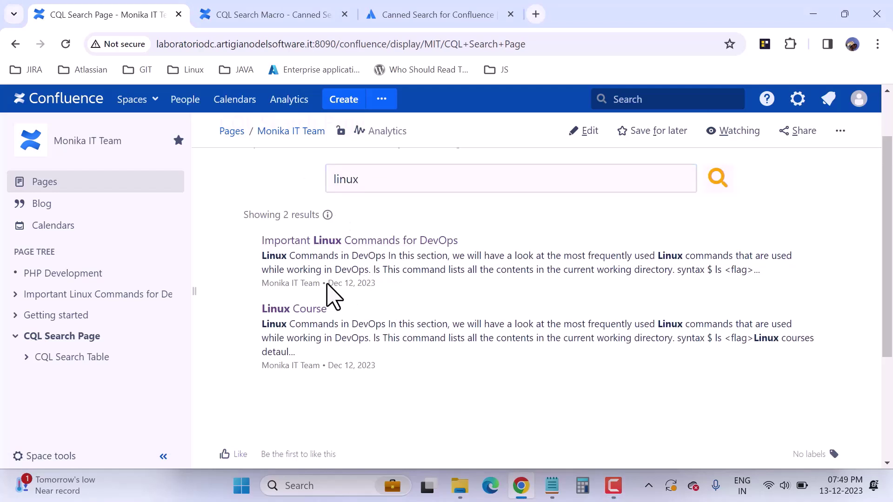
{"action": "left_click_drag", "start_coordinate": [326, 285], "coordinate": [376, 285]}
{"action": "left_click", "coordinate": [398, 301]}
{"action": "left_click_drag", "start_coordinate": [326, 365], "coordinate": [376, 366]}
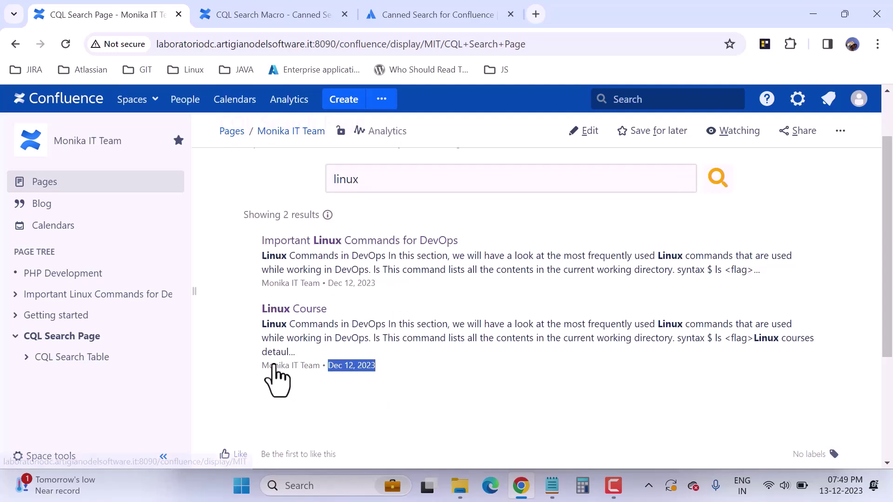
{"action": "left_click", "coordinate": [469, 302]}
{"action": "scroll", "coordinate": [339, 259], "scroll_direction": "up", "scroll_amount": 2}
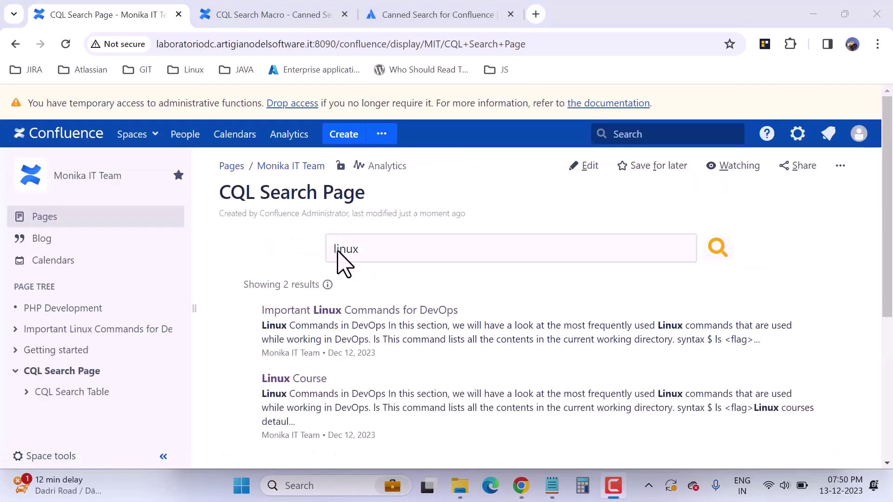
- Switch to the Canned Search User Guide and review the CQL Search Macro page down to its configuration fields
{"action": "left_click", "coordinate": [265, 17]}
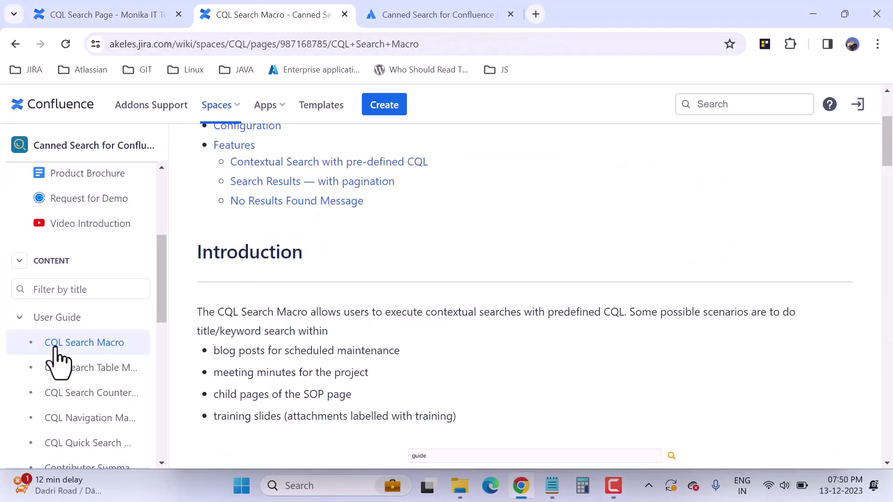
{"action": "left_click_drag", "start_coordinate": [163, 305], "coordinate": [160, 340]}
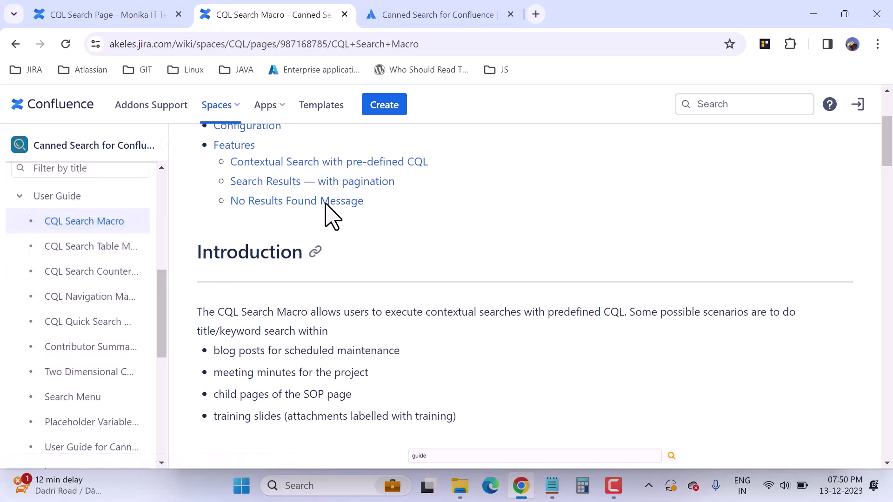
{"action": "scroll", "coordinate": [484, 364], "scroll_direction": "up", "scroll_amount": 3}
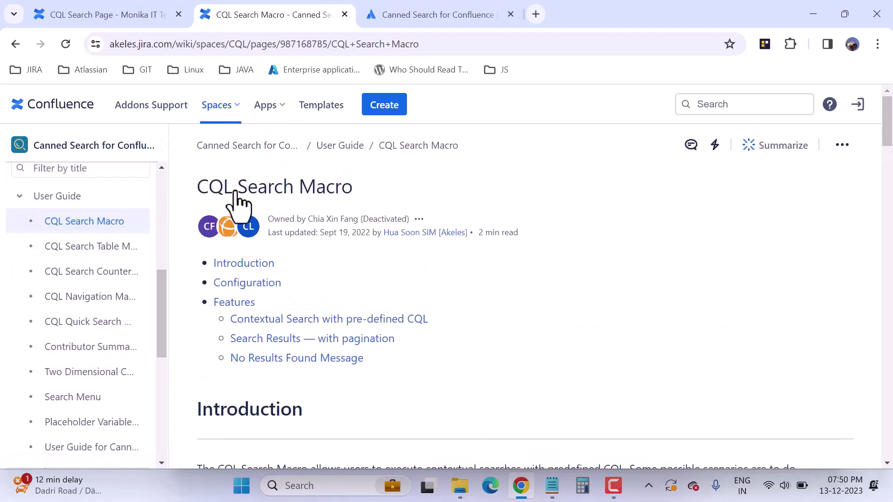
{"action": "left_click_drag", "start_coordinate": [887, 144], "coordinate": [890, 240]}
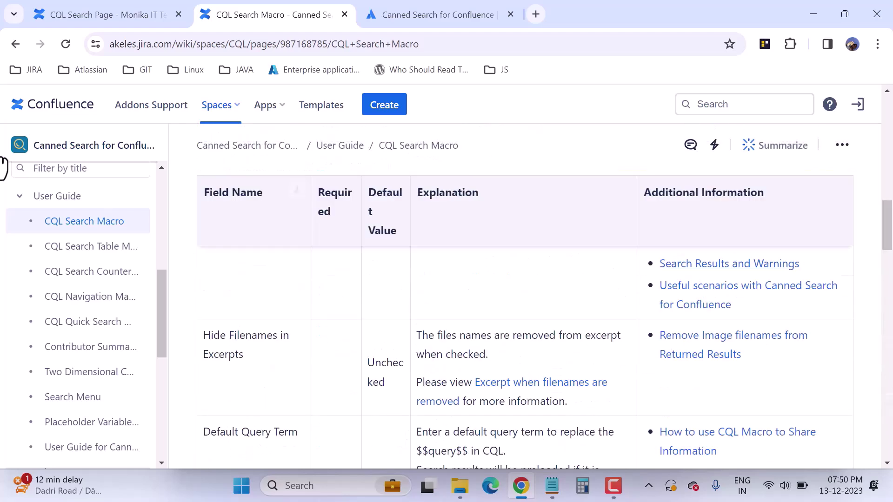
- Return to the CQL Search Page and open its child page CQL Search Table
{"action": "left_click", "coordinate": [100, 14]}
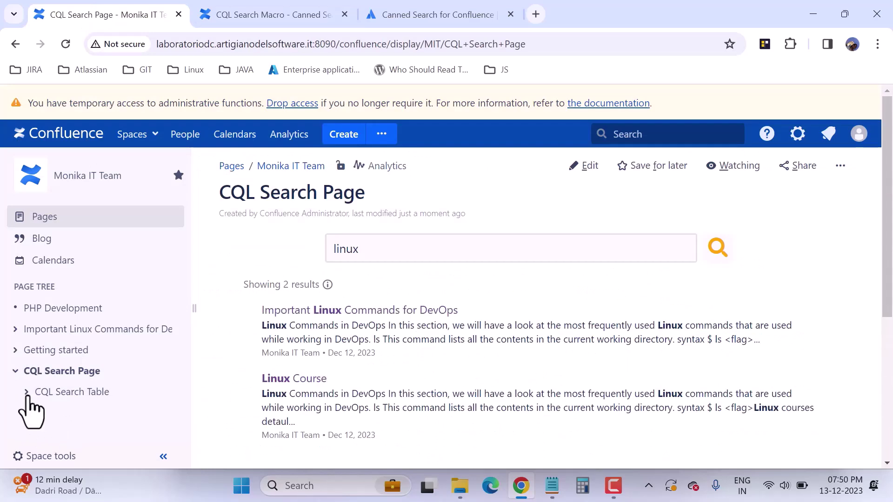
{"action": "left_click", "coordinate": [61, 393]}
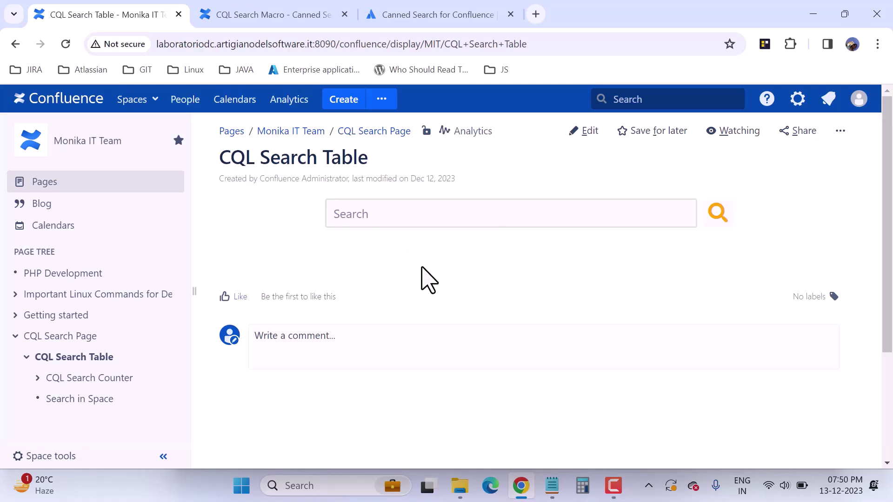
- Open the CQL Search Table Macro page in the User Guide and review its example results table
{"action": "left_click", "coordinate": [292, 11]}
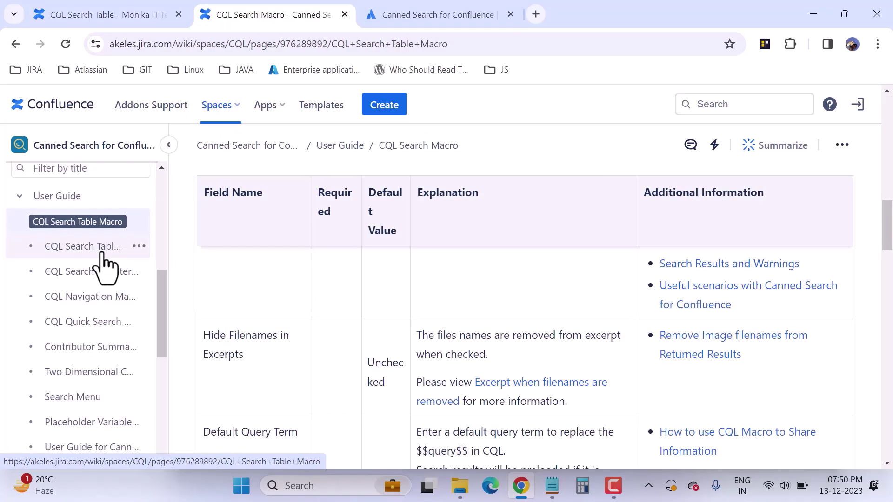
{"action": "left_click", "coordinate": [83, 247]}
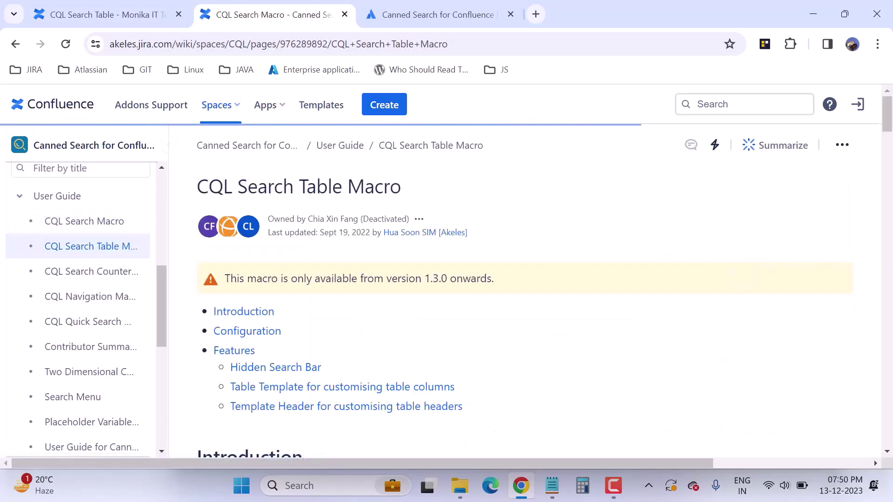
{"action": "left_click_drag", "start_coordinate": [889, 126], "coordinate": [891, 170]}
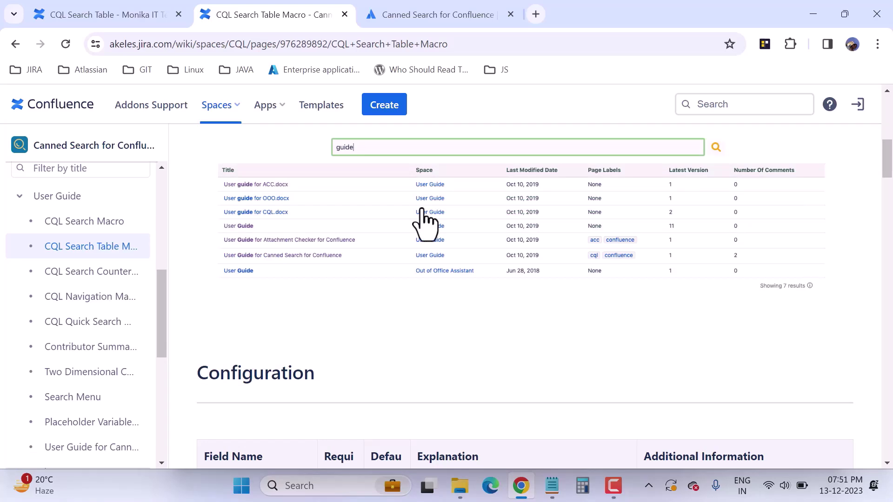
{"action": "scroll", "coordinate": [740, 288], "scroll_direction": "up", "scroll_amount": 1}
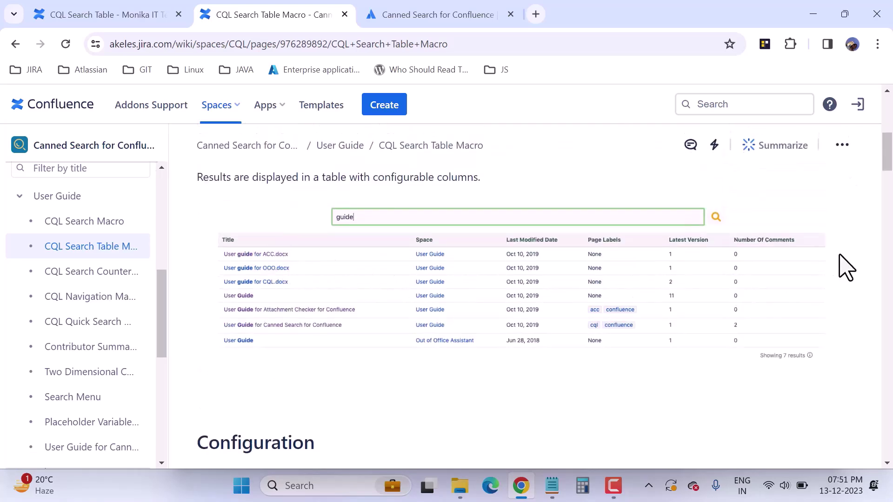
- Review the configuration fields of the CQL Search Table Macro in the User Guide, down to No. of Results per Page
{"action": "scroll", "coordinate": [808, 311], "scroll_direction": "down", "scroll_amount": 1}
{"action": "scroll", "coordinate": [808, 311], "scroll_direction": "down", "scroll_amount": 10}
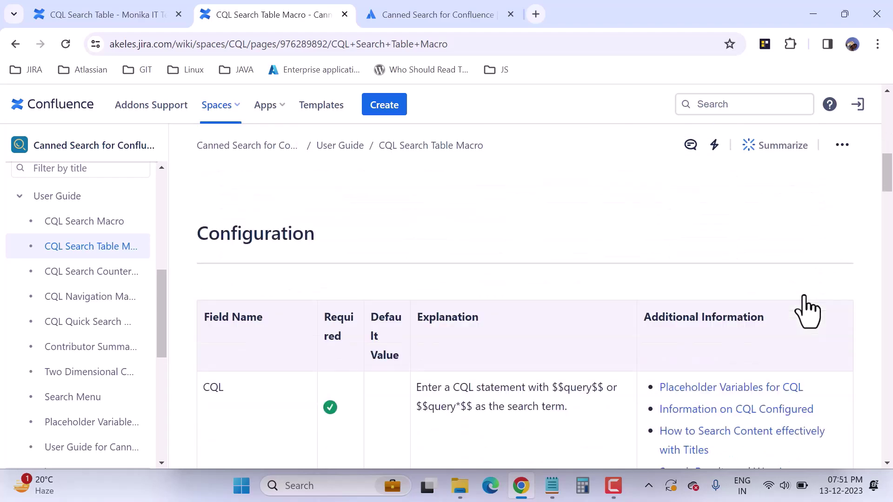
{"action": "scroll", "coordinate": [808, 307], "scroll_direction": "down", "scroll_amount": 3}
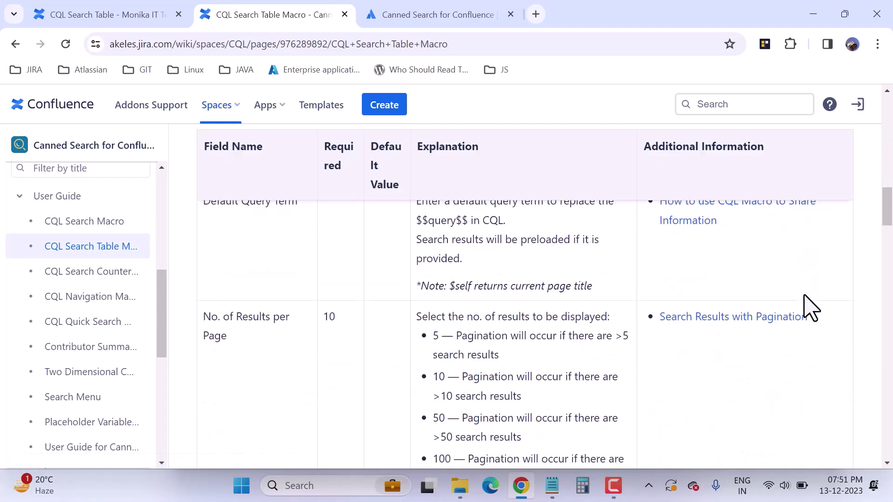
- On the CQL Search Table page, inspect a new CQL Search Table macro's CQL and Config settings, cancel it, and leave the editor without publishing
{"action": "left_click", "coordinate": [107, 21]}
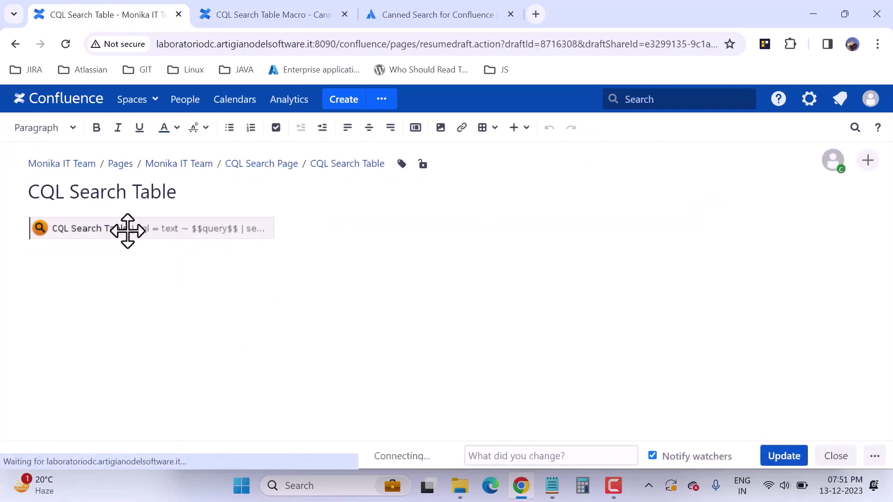
{"action": "left_click", "coordinate": [296, 230]}
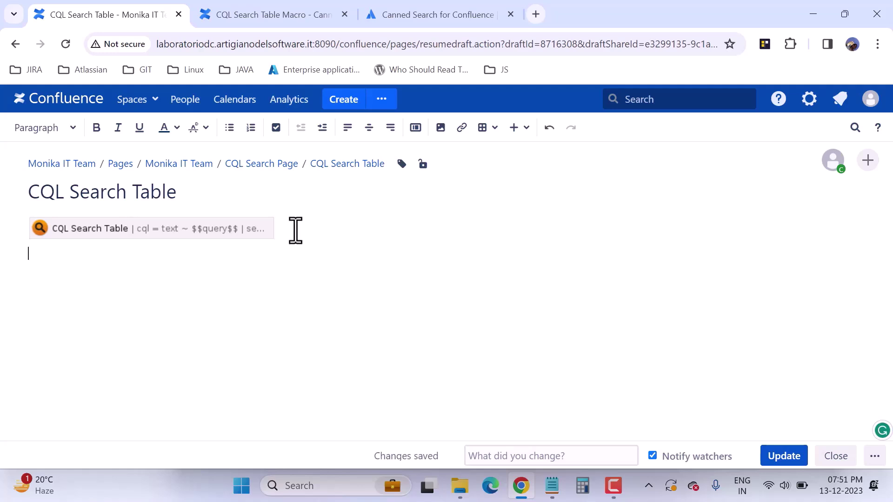
{"action": "type", "text": "{"}
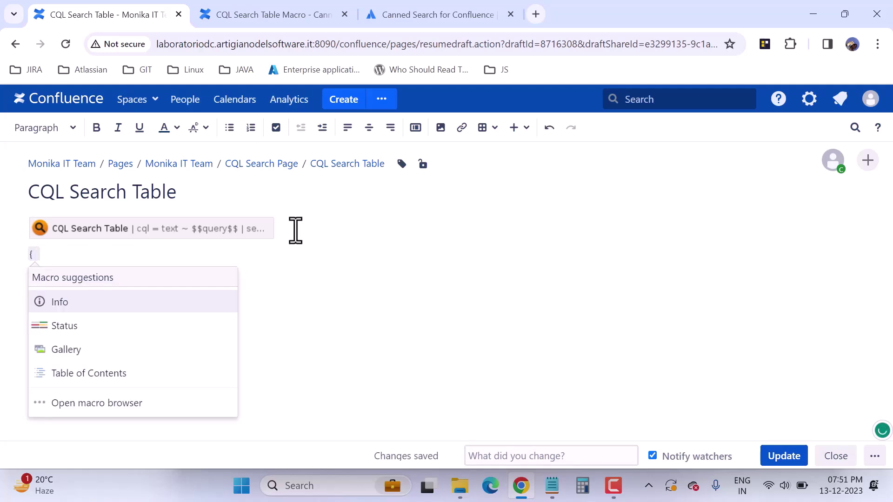
{"action": "type", "text": " ql"}
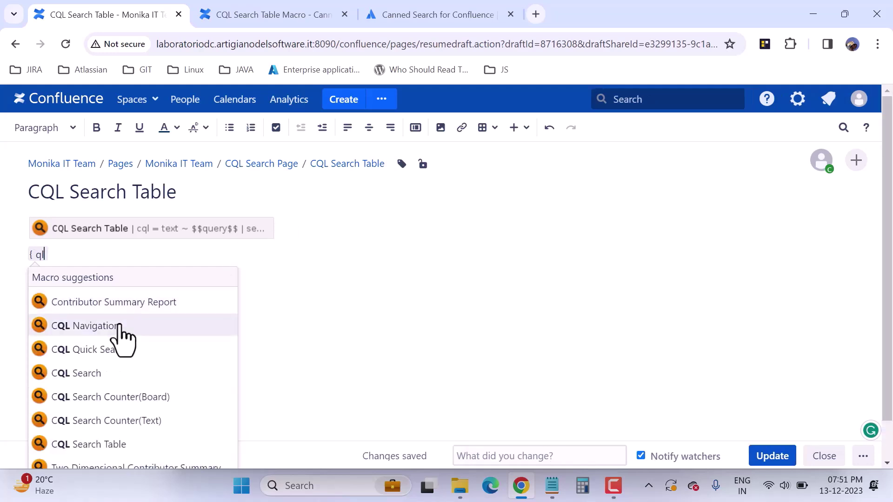
{"action": "left_click", "coordinate": [106, 446]}
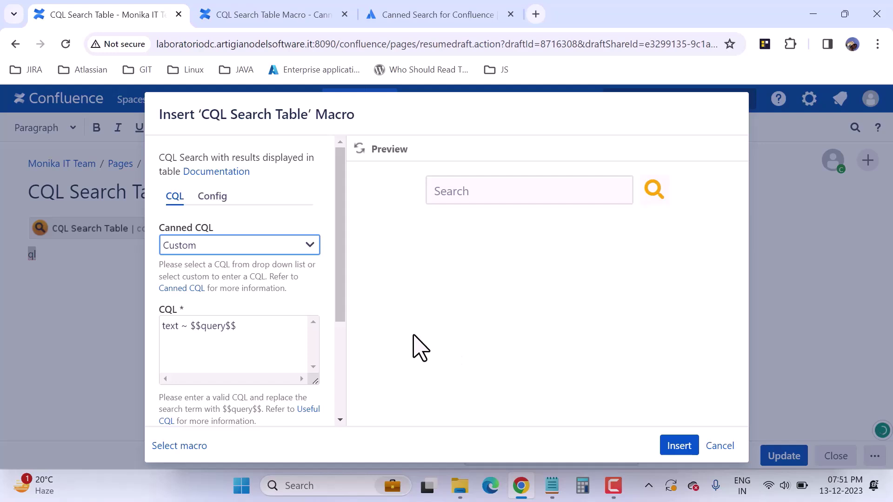
{"action": "left_click", "coordinate": [221, 198]}
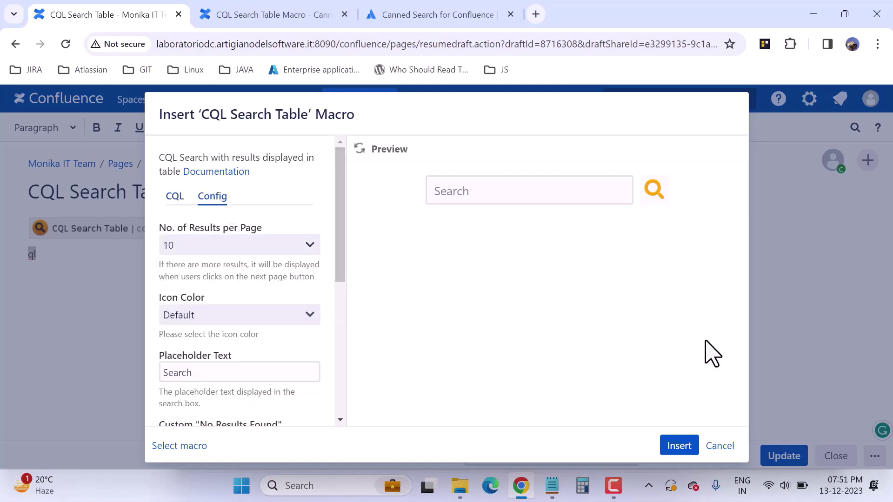
{"action": "left_click", "coordinate": [724, 455]}
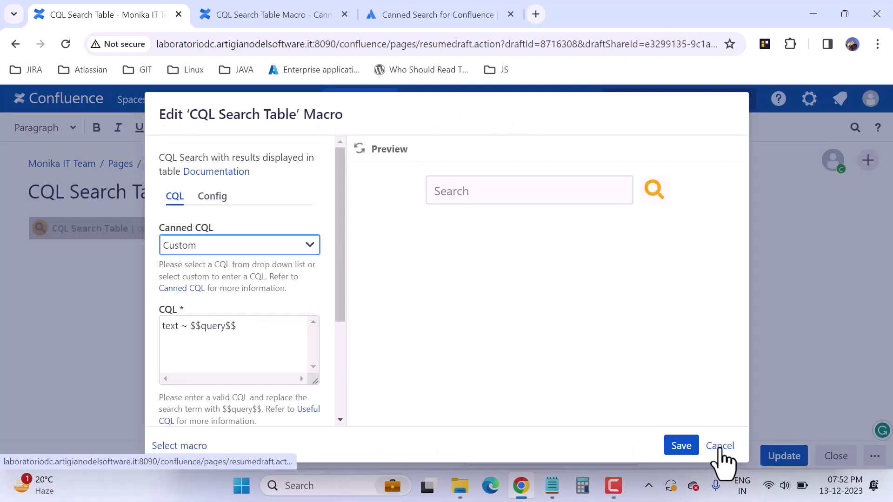
{"action": "left_click", "coordinate": [722, 461]}
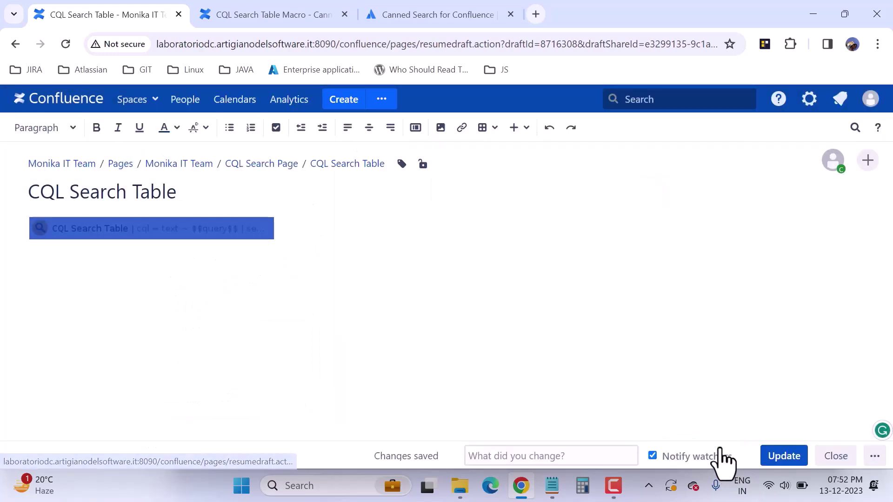
{"action": "left_click", "coordinate": [836, 457]}
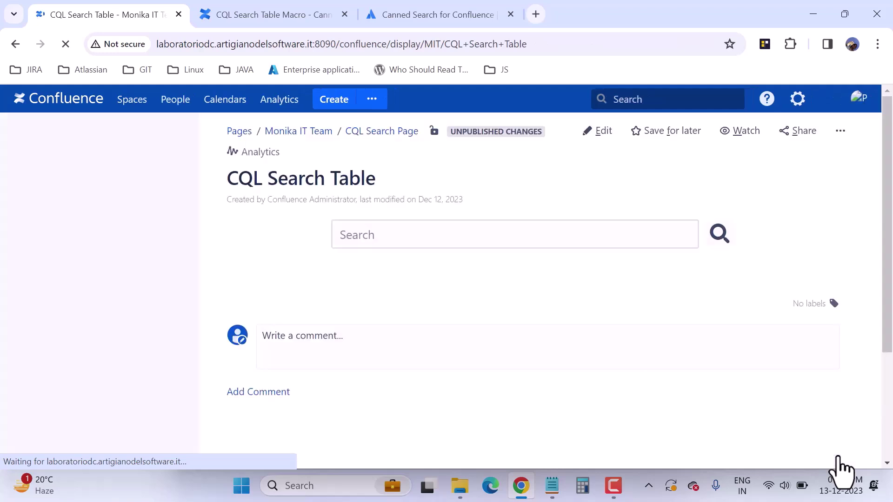
- Search for php in the page's CQL search table and review the results down to the pagination
{"action": "left_click", "coordinate": [365, 236]}
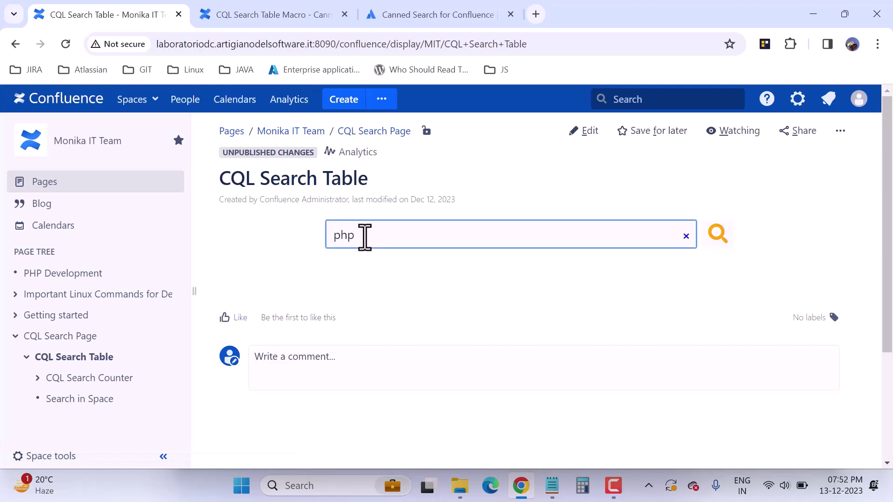
{"action": "key", "text": "Return"}
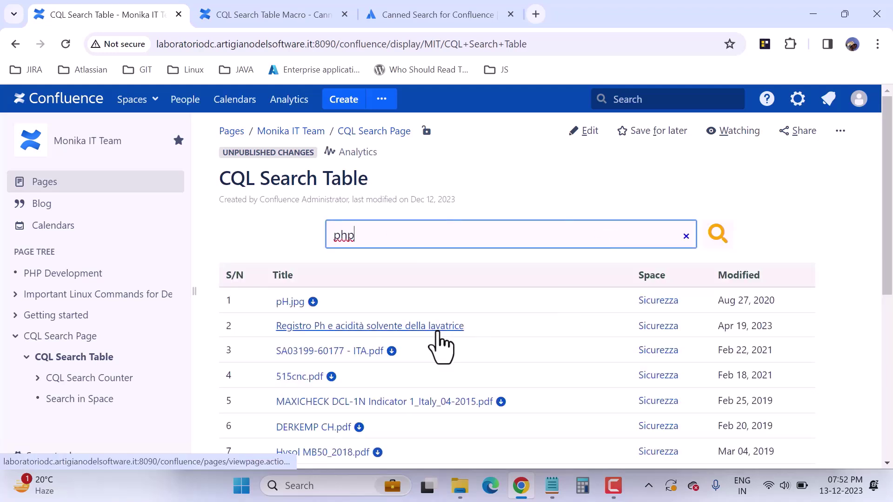
{"action": "scroll", "coordinate": [438, 343], "scroll_direction": "down", "scroll_amount": 3}
{"action": "scroll", "coordinate": [439, 343], "scroll_direction": "up", "scroll_amount": 2}
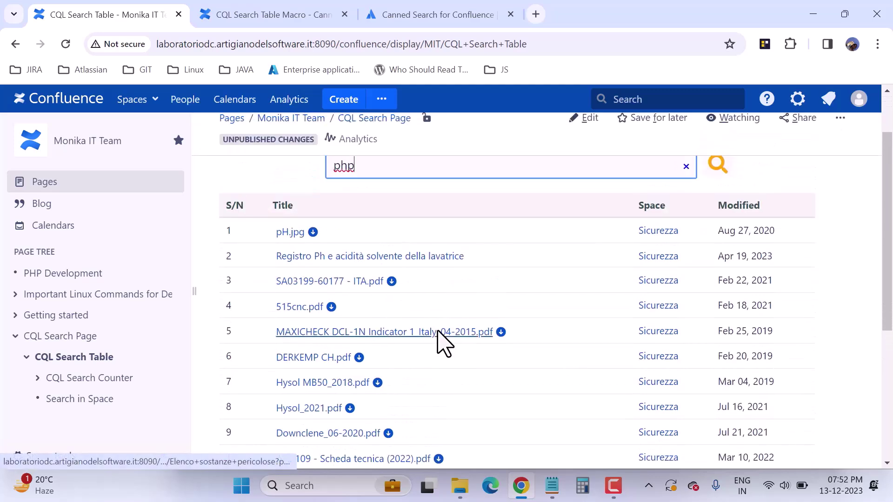
{"action": "scroll", "coordinate": [438, 331], "scroll_direction": "down", "scroll_amount": 5}
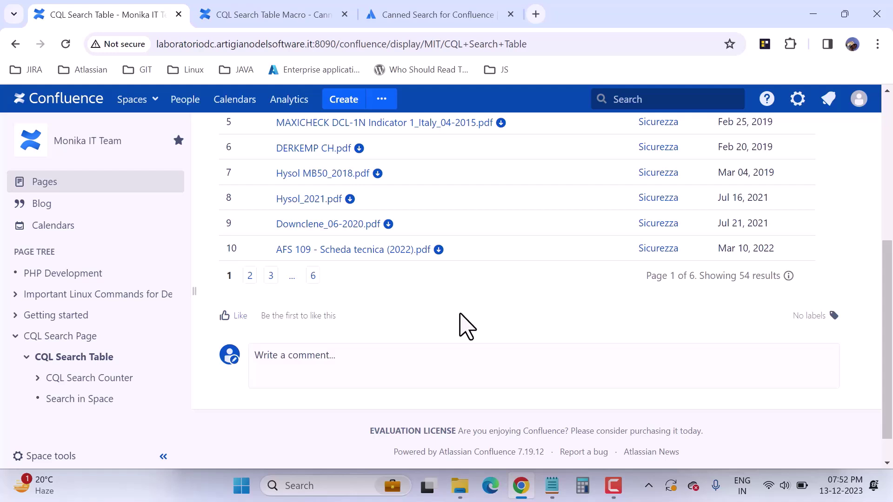
- Open the CQL Search Counter Macro page in the User Guide and review its Board and Text examples
{"action": "left_click", "coordinate": [270, 12]}
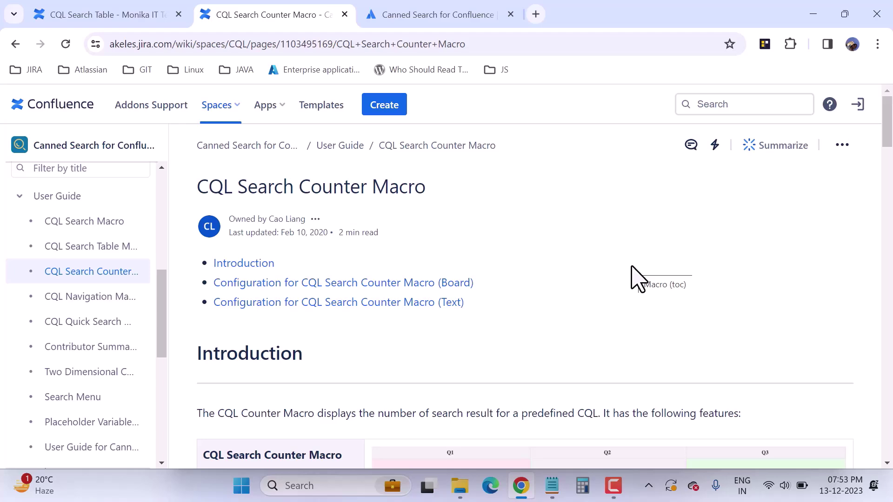
{"action": "scroll", "coordinate": [637, 279], "scroll_direction": "down", "scroll_amount": 3}
{"action": "scroll", "coordinate": [633, 267], "scroll_direction": "down", "scroll_amount": 3}
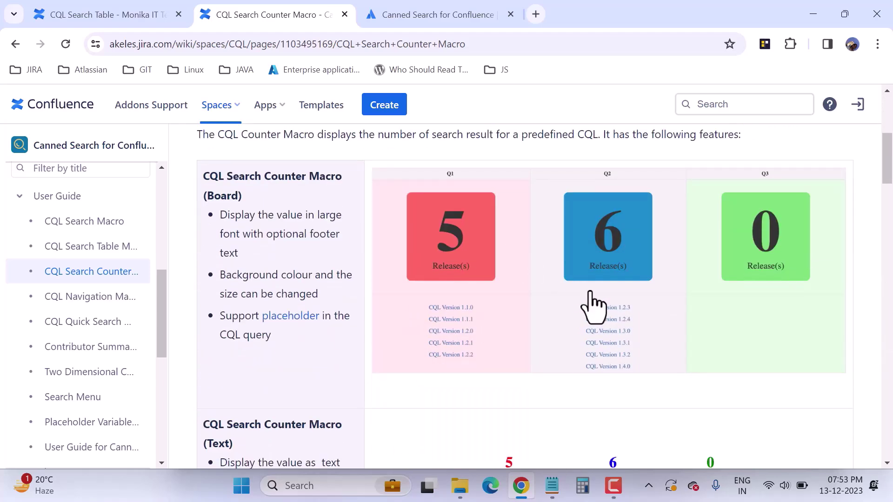
{"action": "scroll", "coordinate": [648, 309], "scroll_direction": "down", "scroll_amount": 5}
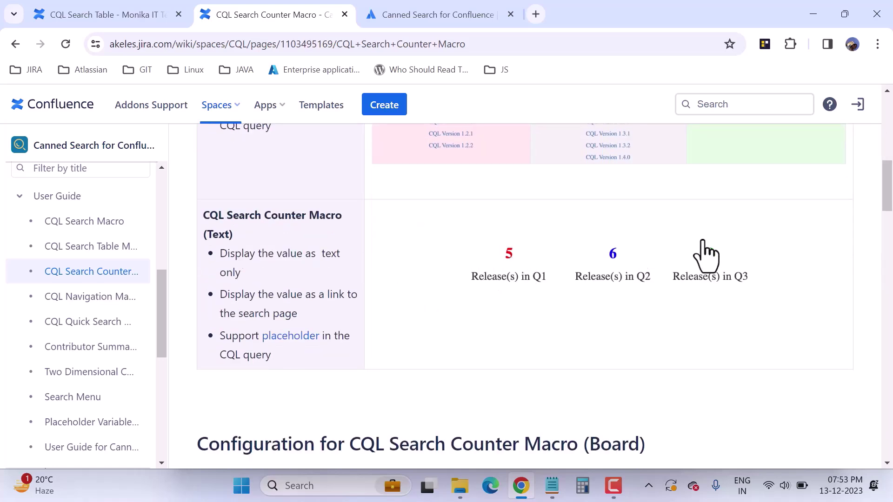
- Return to the Monika IT Team space and open its CQL Search Counter page for editing
{"action": "left_click", "coordinate": [65, 21]}
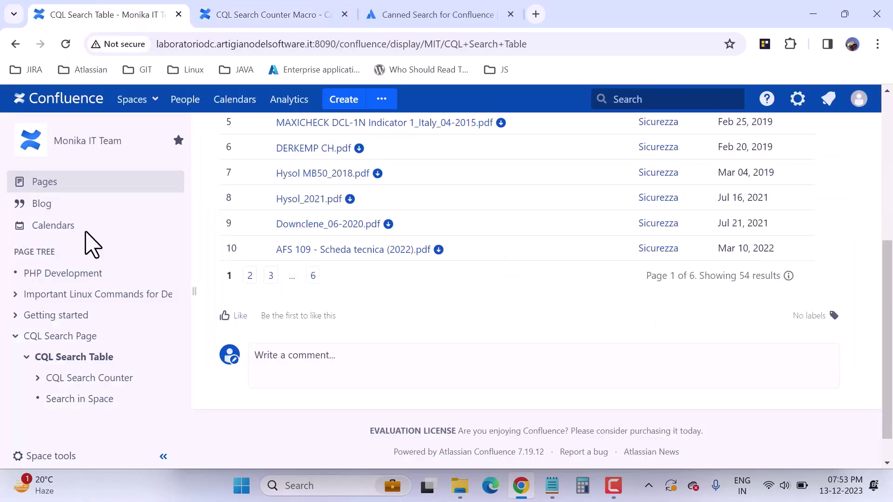
{"action": "left_click", "coordinate": [93, 378]}
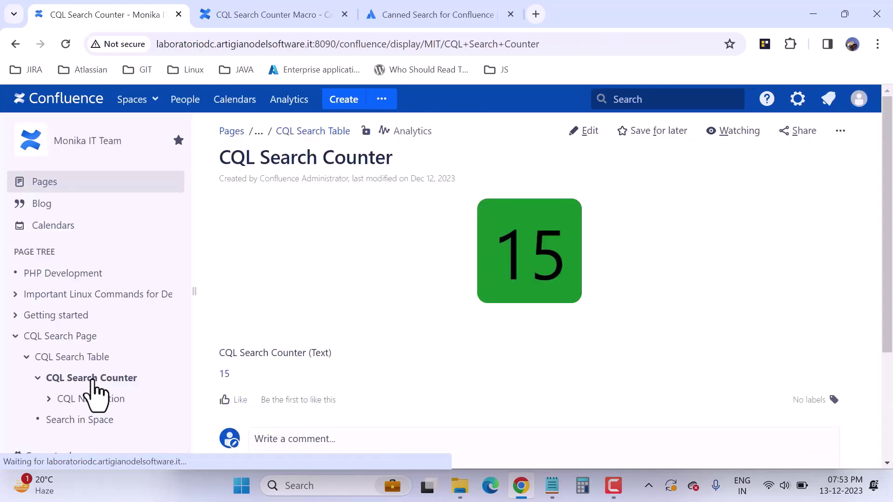
{"action": "left_click", "coordinate": [591, 139]}
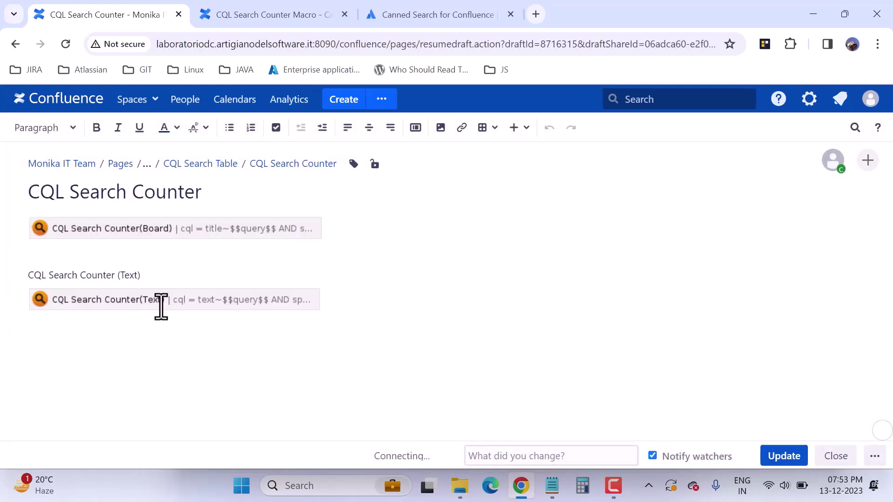
- Examine the CQL Search Counter(Board) macro's CQL, search type and remaining settings, and close them without saving
{"action": "left_click", "coordinate": [173, 230]}
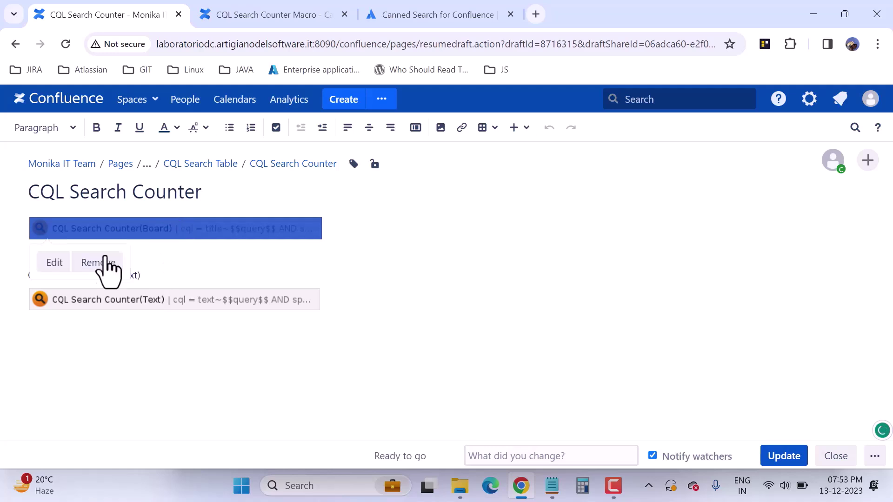
{"action": "left_click", "coordinate": [57, 264]}
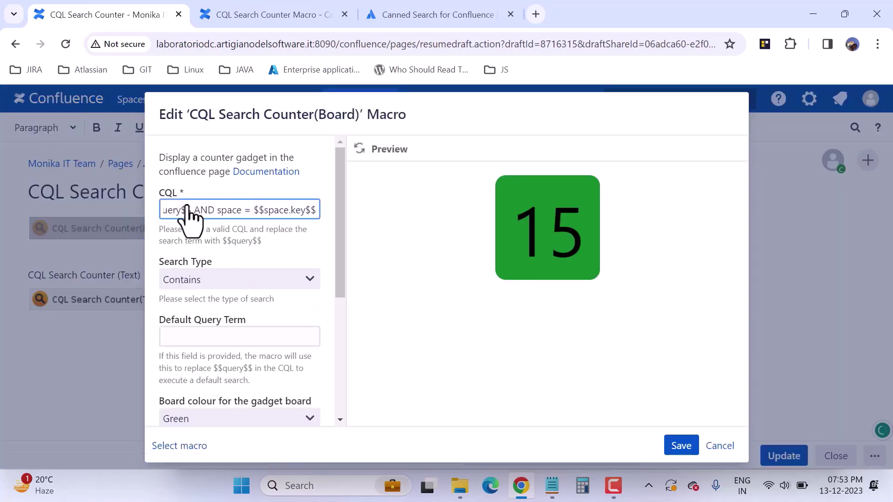
{"action": "left_click", "coordinate": [187, 205]}
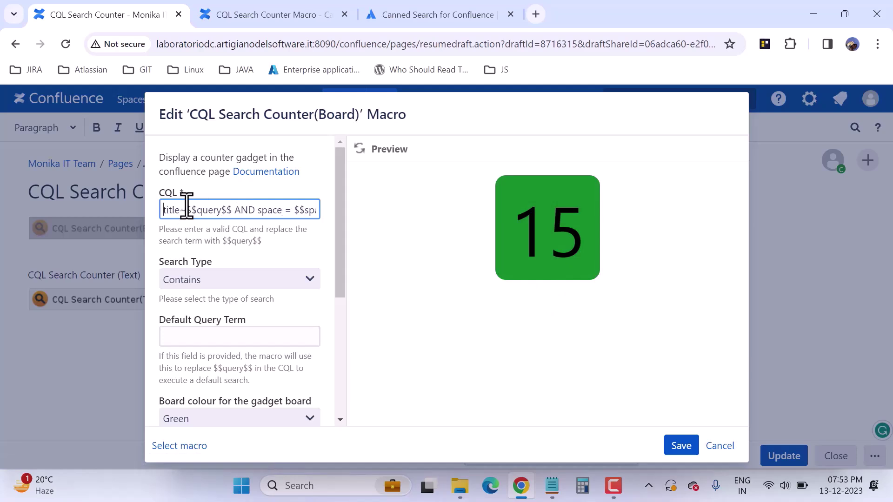
{"action": "key", "text": "End"}
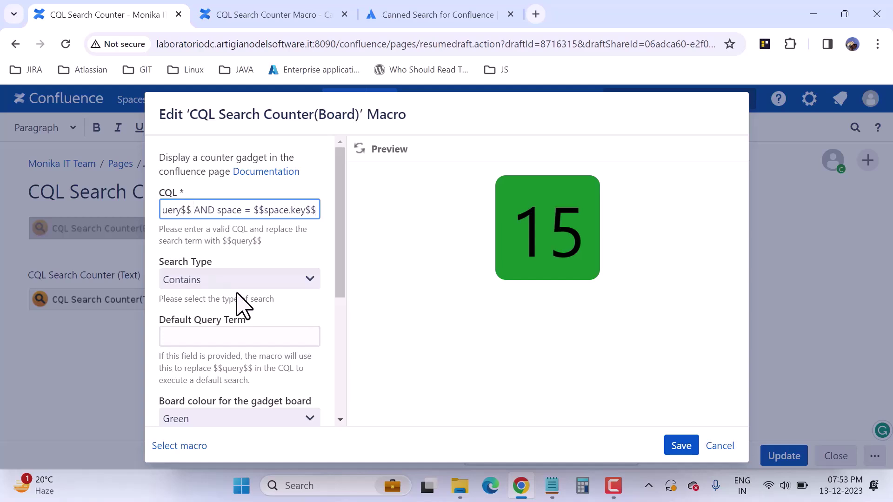
{"action": "left_click", "coordinate": [313, 283]}
{"action": "left_click", "coordinate": [312, 283]}
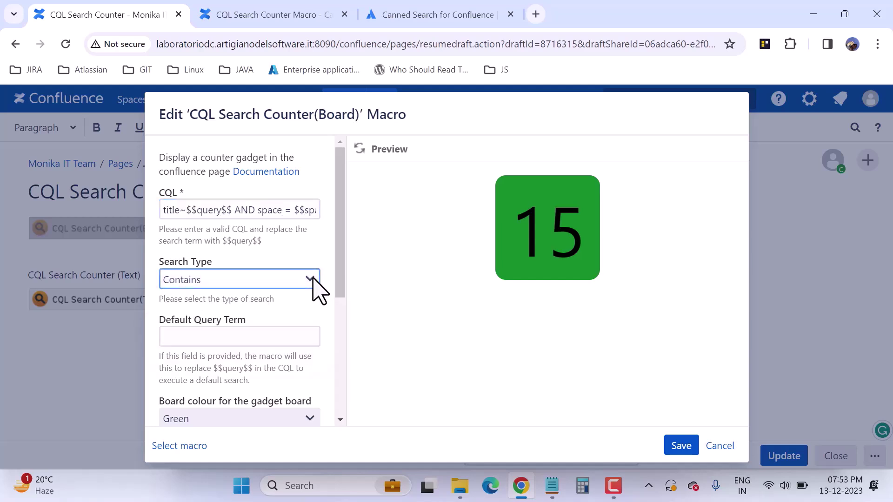
{"action": "left_click_drag", "start_coordinate": [339, 299], "coordinate": [370, 259]}
{"action": "left_click", "coordinate": [721, 446]}
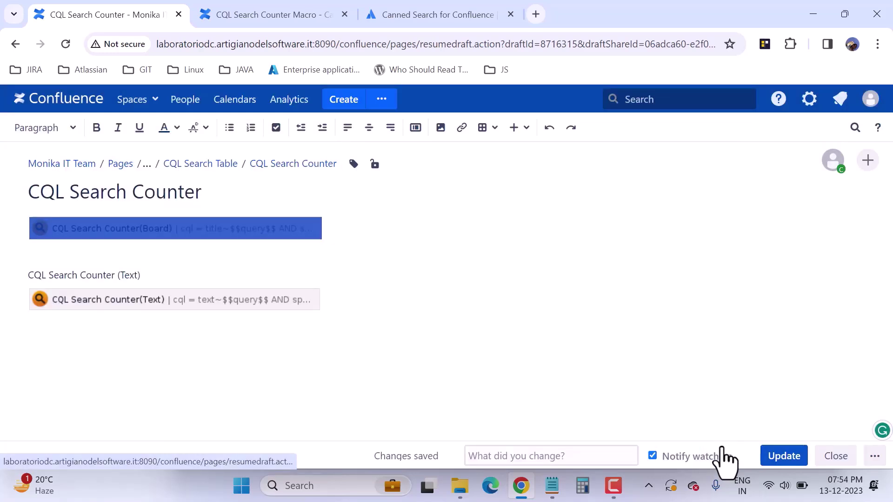
- Examine the CQL Search Counter(Text) macro's settings down to the Display as link option, and close them without saving
{"action": "left_click", "coordinate": [149, 302]}
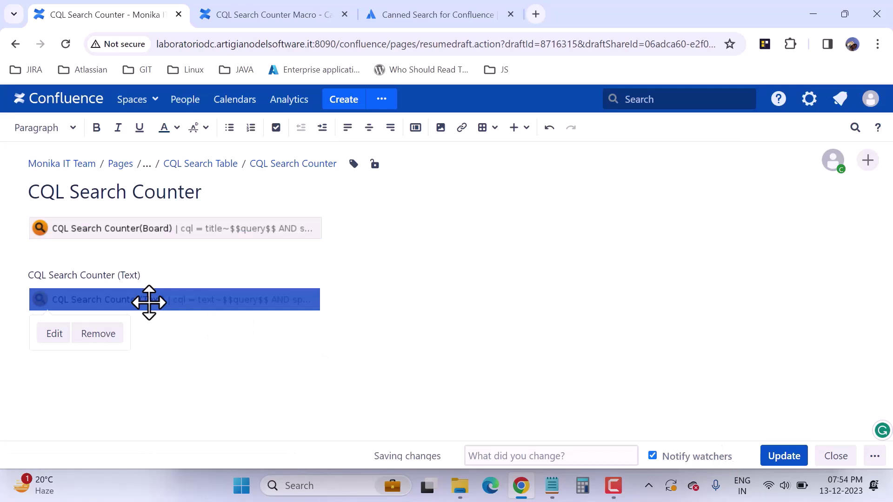
{"action": "left_click", "coordinate": [54, 338]}
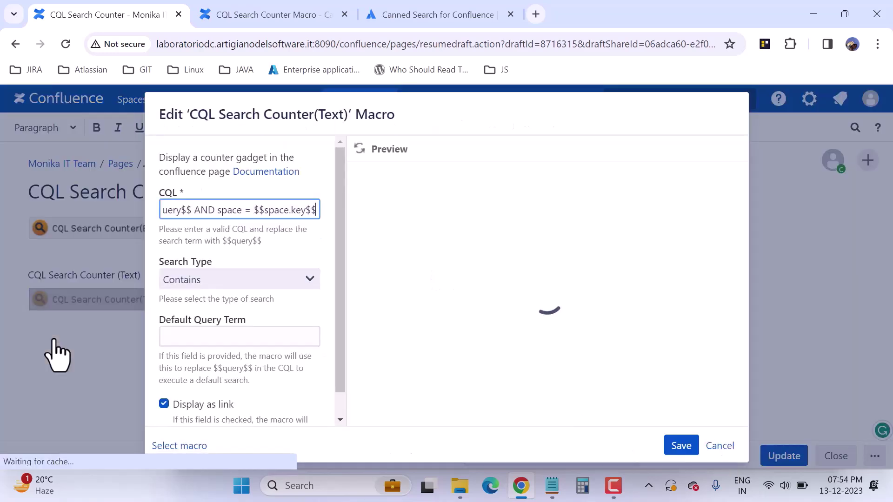
{"action": "left_click_drag", "start_coordinate": [339, 180], "coordinate": [335, 213]}
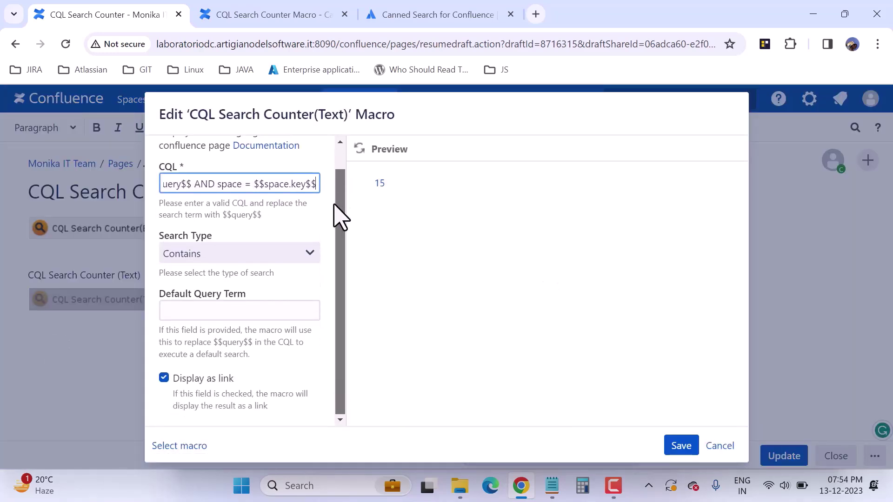
{"action": "scroll", "coordinate": [338, 316], "scroll_direction": "up", "scroll_amount": 1}
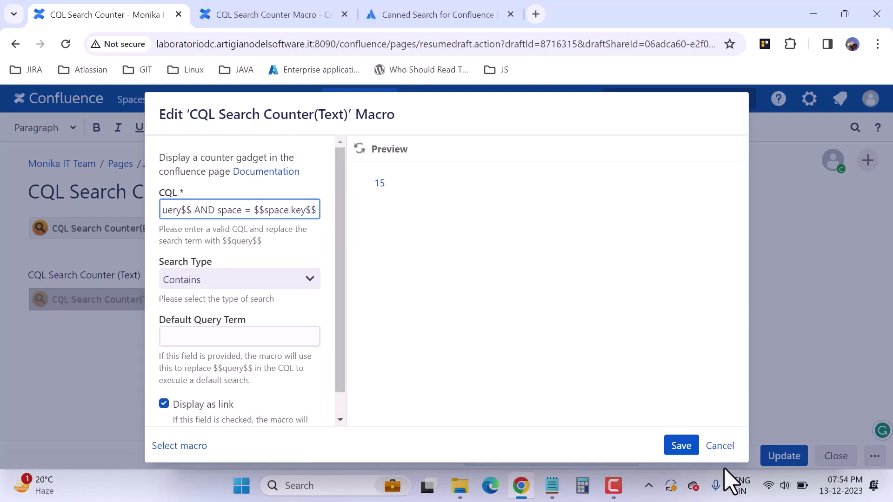
{"action": "left_click", "coordinate": [723, 445]}
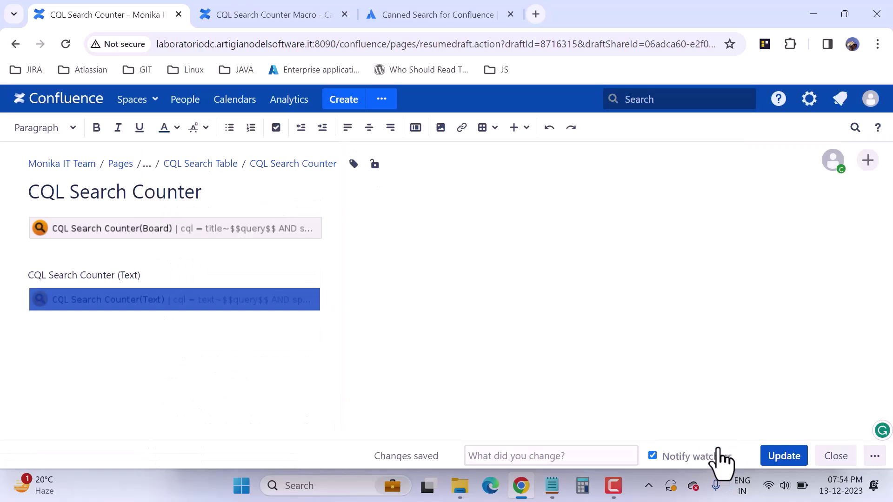
- Leave the CQL Search Counter editor without publishing and return to the CQL Search Counter Macro page in the User Guide
{"action": "left_click", "coordinate": [492, 320]}
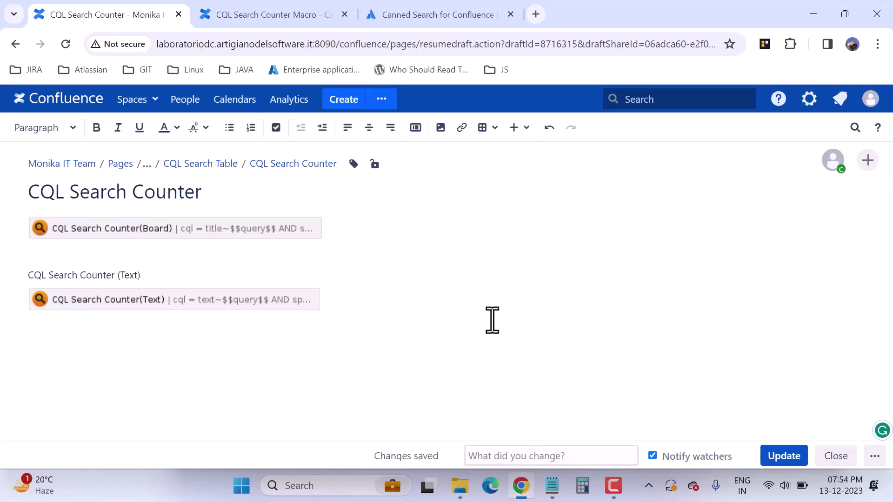
{"action": "left_click", "coordinate": [836, 457]}
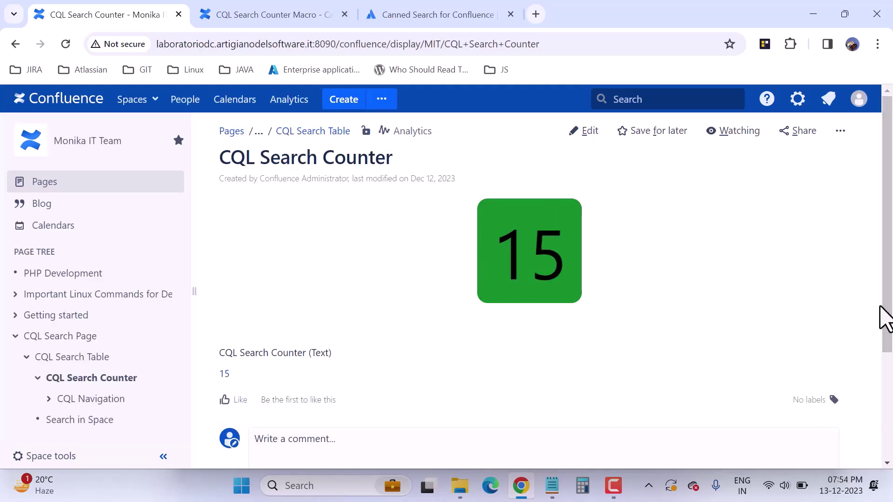
{"action": "left_click", "coordinate": [250, 13]}
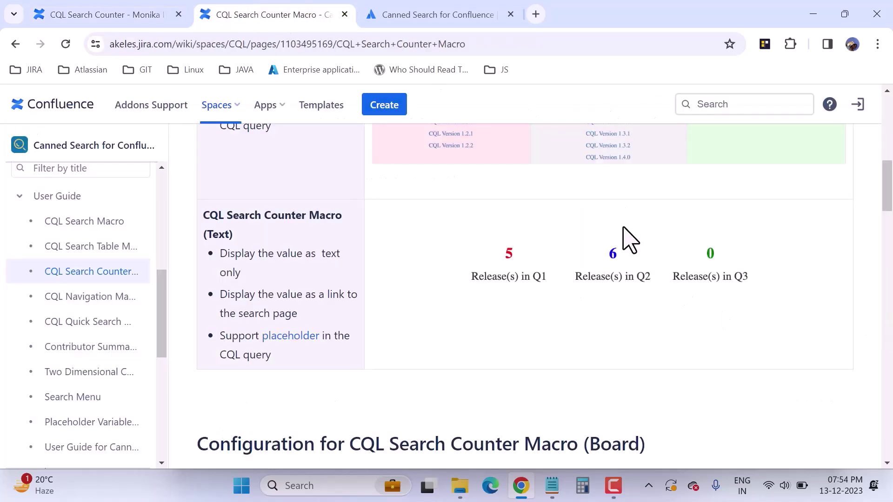
- Open the CQL Navigation Macro page in the User Guide and look over its introduction and demo video
{"action": "scroll", "coordinate": [624, 239], "scroll_direction": "up", "scroll_amount": 5}
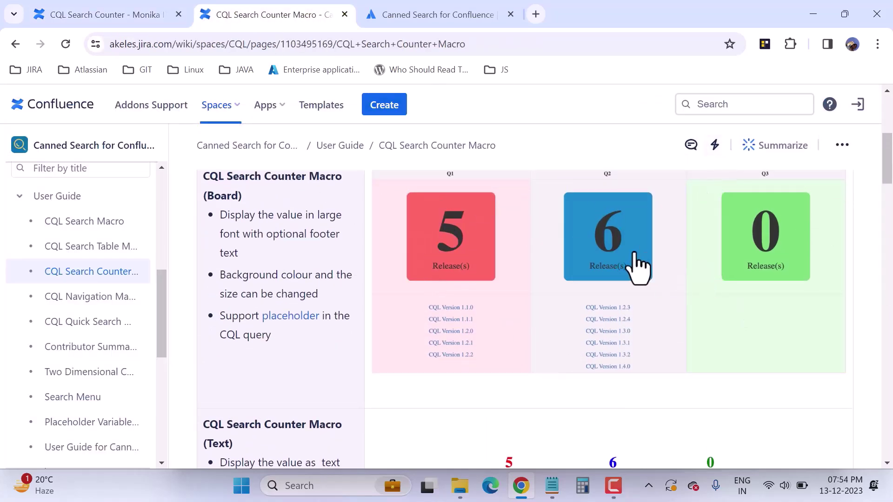
{"action": "left_click", "coordinate": [115, 299]}
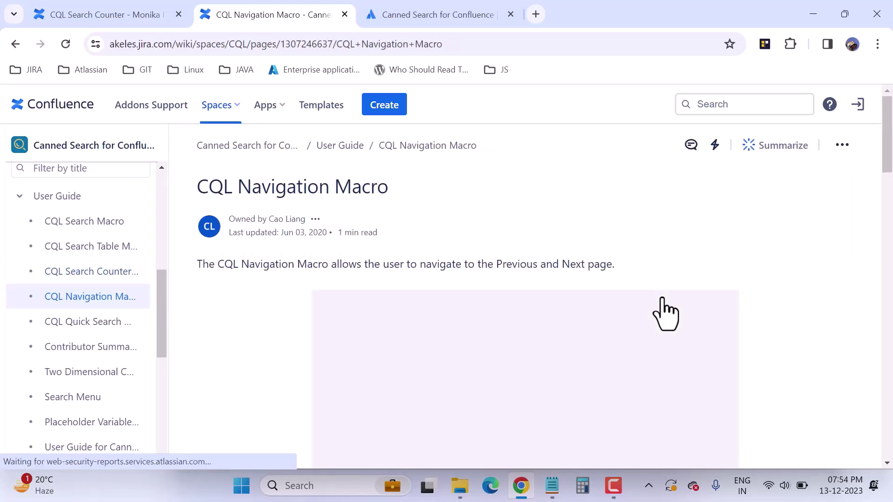
{"action": "scroll", "coordinate": [665, 314], "scroll_direction": "down", "scroll_amount": 3}
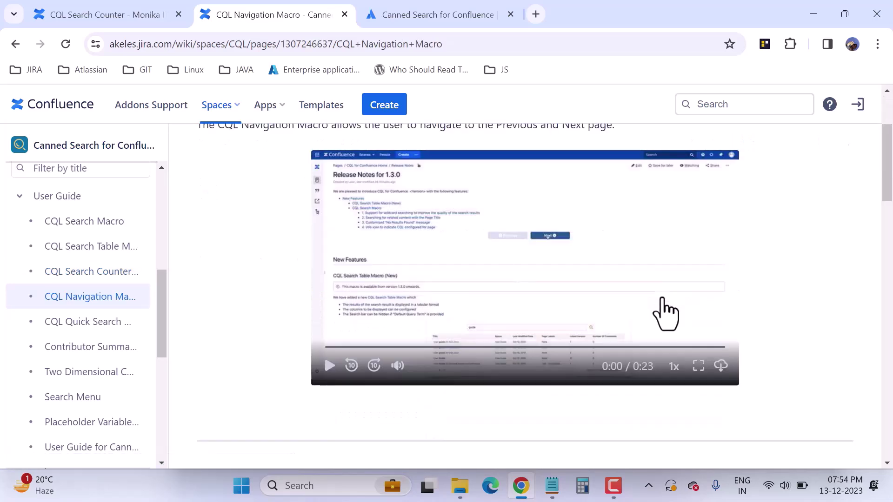
{"action": "scroll", "coordinate": [663, 300], "scroll_direction": "up", "scroll_amount": 2}
- Read the configuration table of the CQL Navigation Macro, from the Navigate By field through the button text fields
{"action": "scroll", "coordinate": [835, 286], "scroll_direction": "down", "scroll_amount": 7}
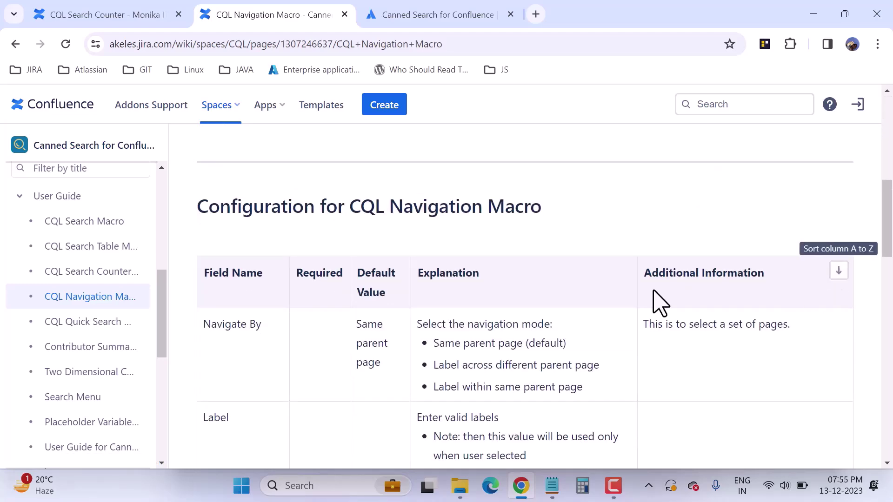
{"action": "left_click_drag", "start_coordinate": [238, 206], "coordinate": [484, 254]}
{"action": "left_click", "coordinate": [483, 253]}
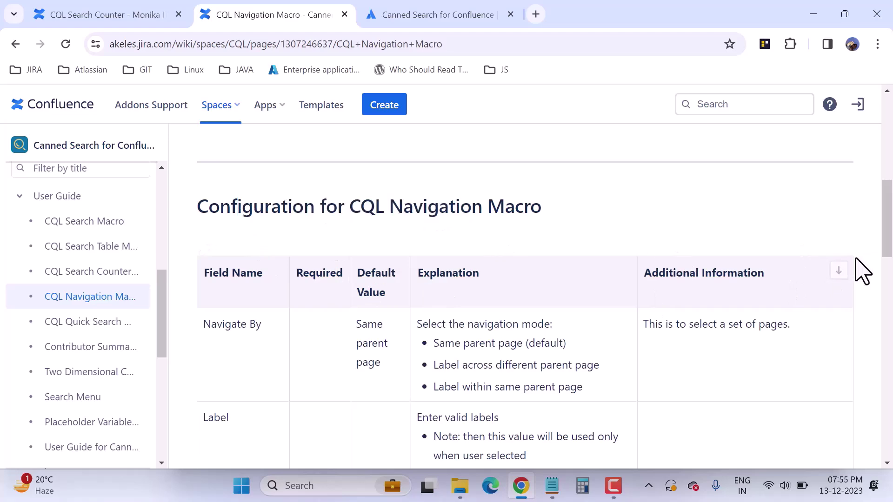
{"action": "left_click_drag", "start_coordinate": [887, 241], "coordinate": [889, 325]}
{"action": "scroll", "coordinate": [828, 329], "scroll_direction": "down", "scroll_amount": 5}
{"action": "scroll", "coordinate": [827, 329], "scroll_direction": "up", "scroll_amount": 5}
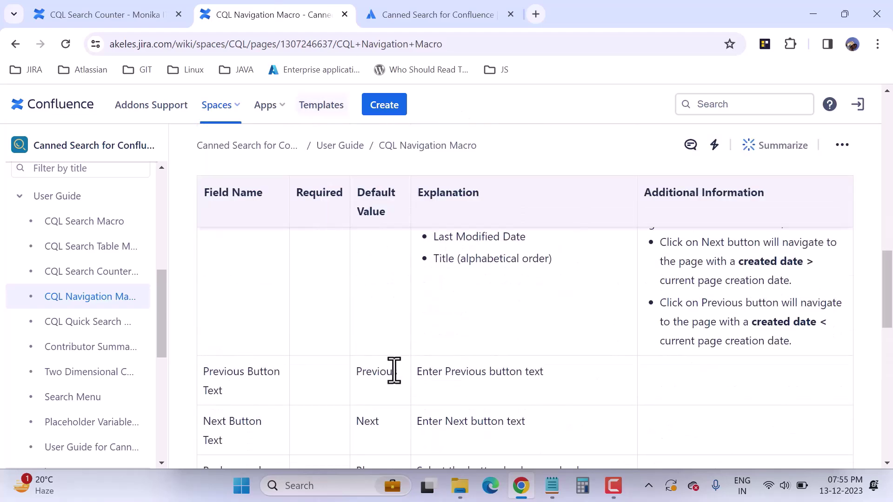
- Open the Monika IT Team space's CQL Navigation page for editing and bring up its CQL Navigation macro settings
{"action": "left_click", "coordinate": [85, 15]}
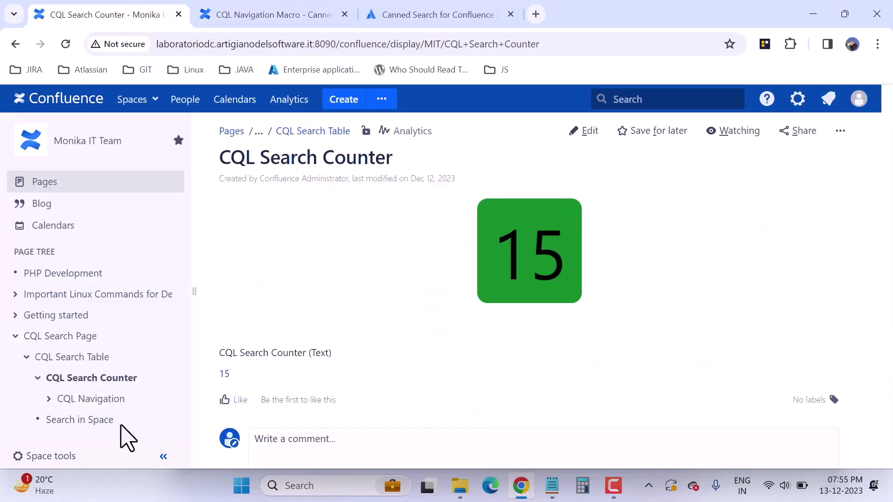
{"action": "left_click", "coordinate": [80, 403]}
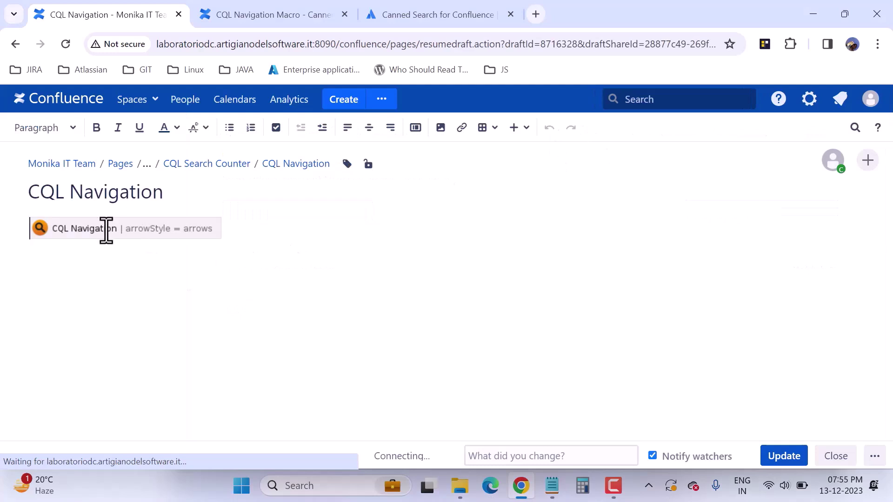
{"action": "left_click", "coordinate": [106, 228]}
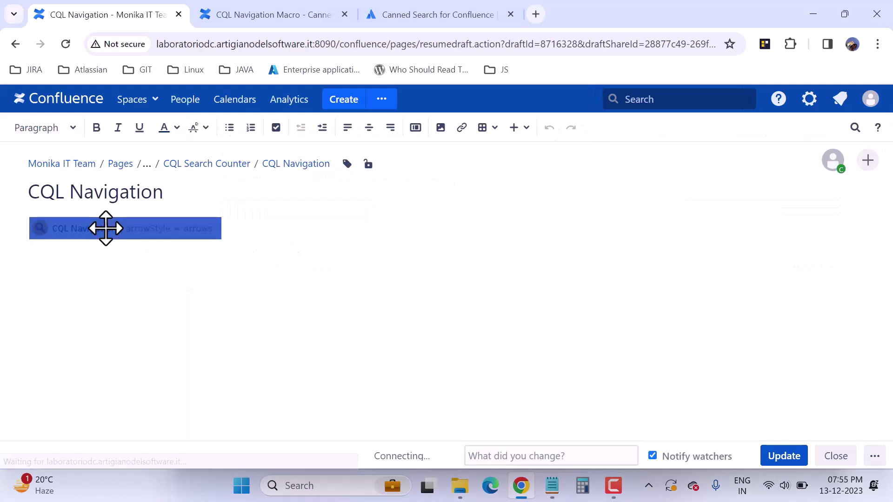
{"action": "left_click", "coordinate": [53, 263]}
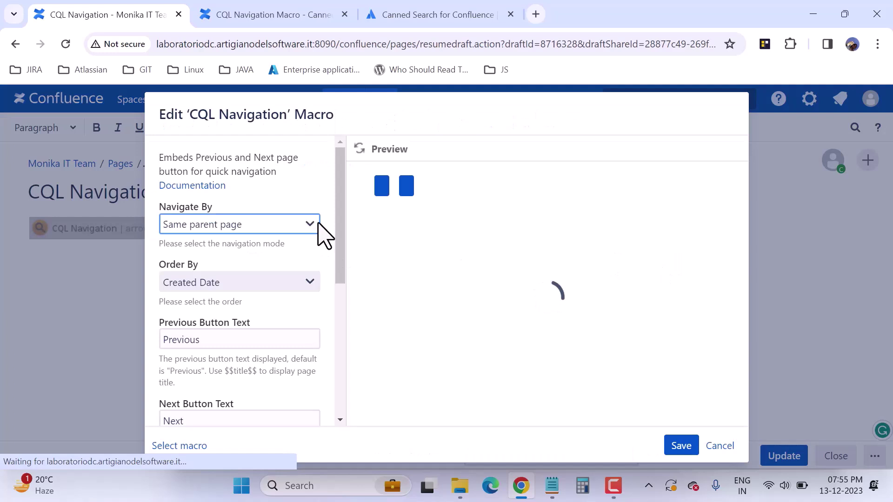
- Examine the macro's Navigate By choices, Order By setting and the Previous and Next button texts
{"action": "left_click", "coordinate": [311, 225]}
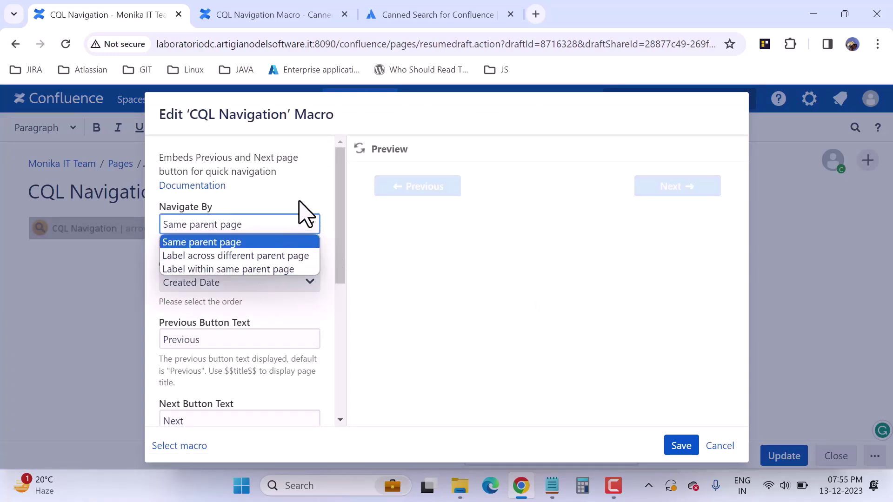
{"action": "left_click", "coordinate": [310, 204]}
{"action": "scroll", "coordinate": [292, 328], "scroll_direction": "down", "scroll_amount": 1}
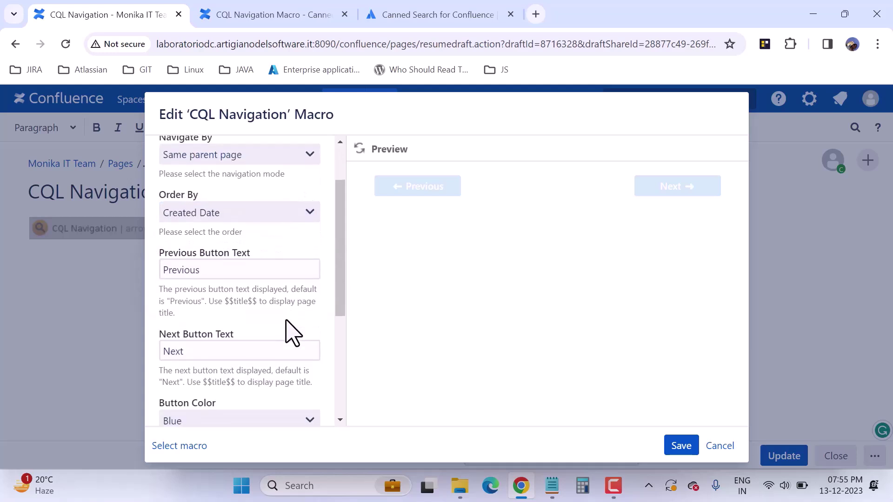
{"action": "scroll", "coordinate": [259, 297], "scroll_direction": "down", "scroll_amount": 2}
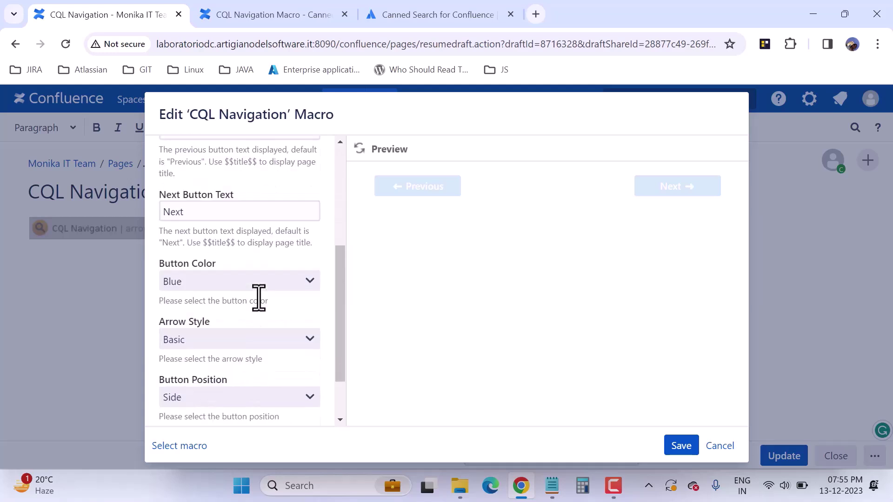
- Examine the macro's button color, arrow style, position and size settings, and close them without saving
{"action": "left_click", "coordinate": [264, 284]}
{"action": "left_click", "coordinate": [264, 284]}
{"action": "scroll", "coordinate": [278, 356], "scroll_direction": "down", "scroll_amount": 1}
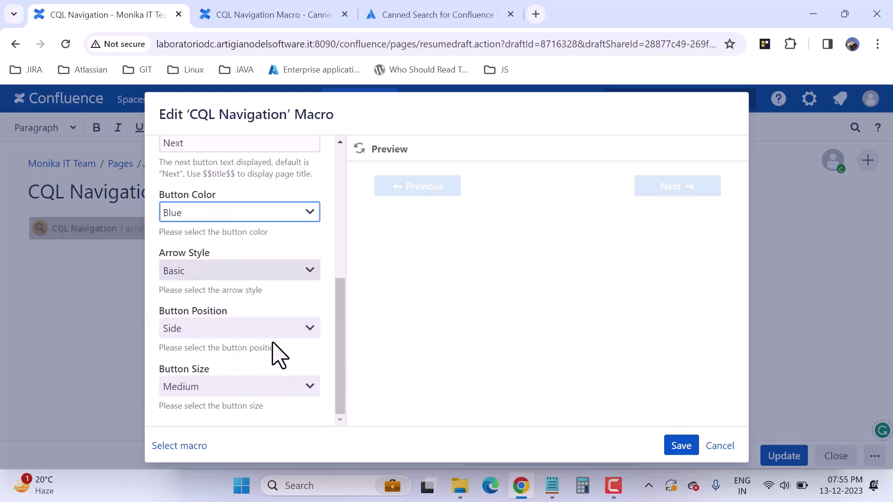
{"action": "left_click", "coordinate": [274, 274]}
{"action": "left_click", "coordinate": [275, 275]}
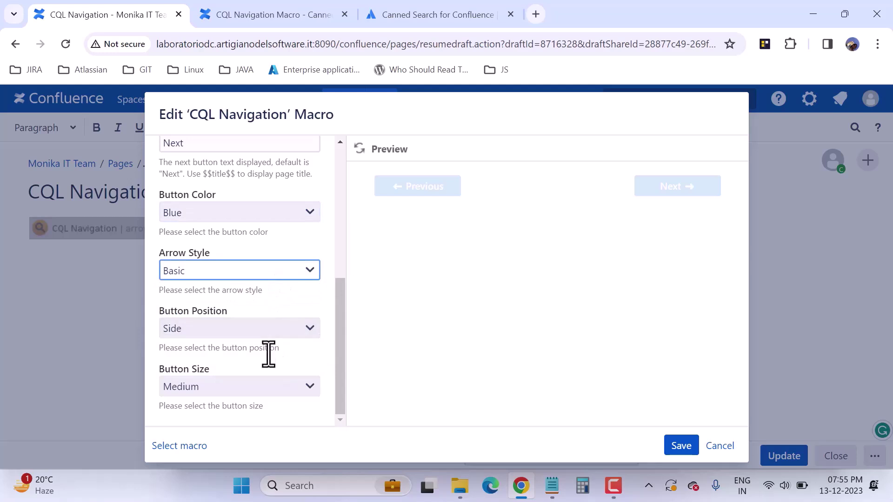
{"action": "scroll", "coordinate": [268, 352], "scroll_direction": "up", "scroll_amount": 4}
{"action": "scroll", "coordinate": [275, 365], "scroll_direction": "down", "scroll_amount": 3}
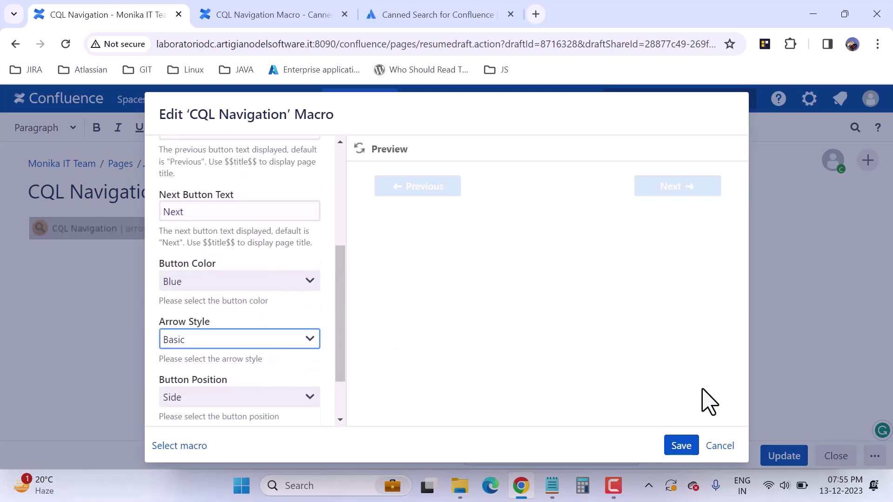
{"action": "left_click", "coordinate": [718, 447]}
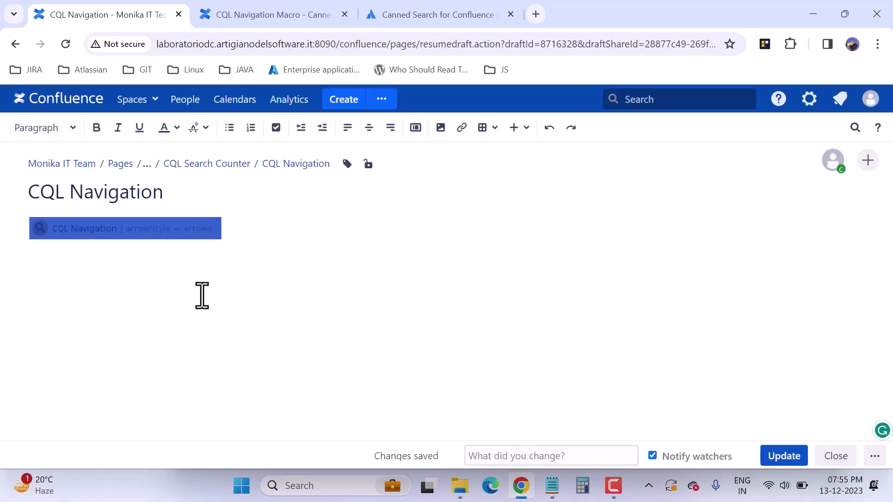
- Leave the CQL Navigation editor without publishing and open the Quick Search page nested beneath it
{"action": "left_click", "coordinate": [837, 458]}
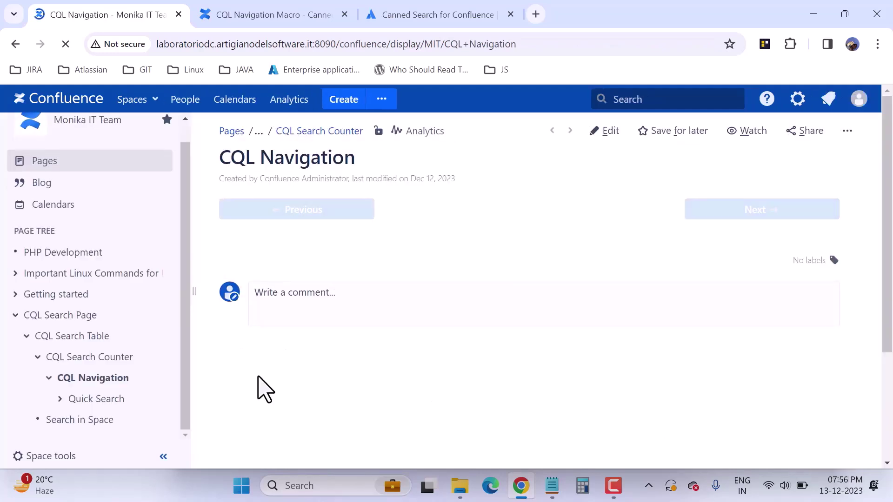
{"action": "left_click", "coordinate": [60, 400]}
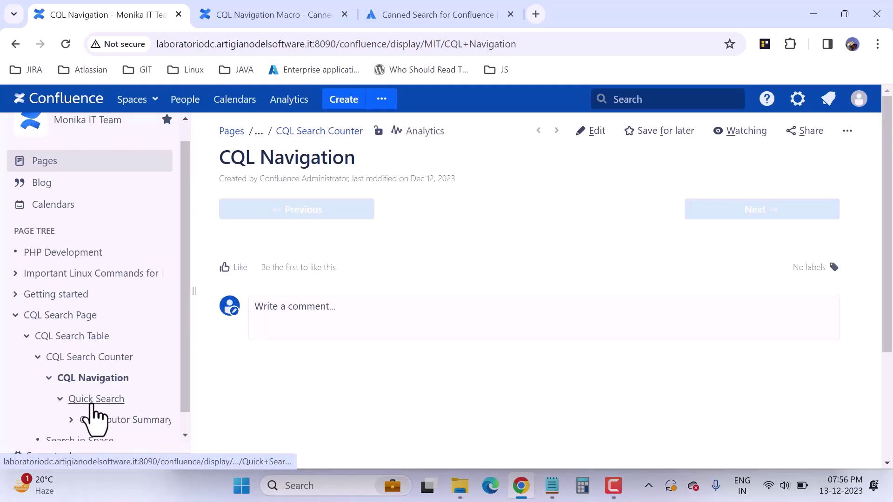
{"action": "left_click_drag", "start_coordinate": [185, 364], "coordinate": [189, 404]}
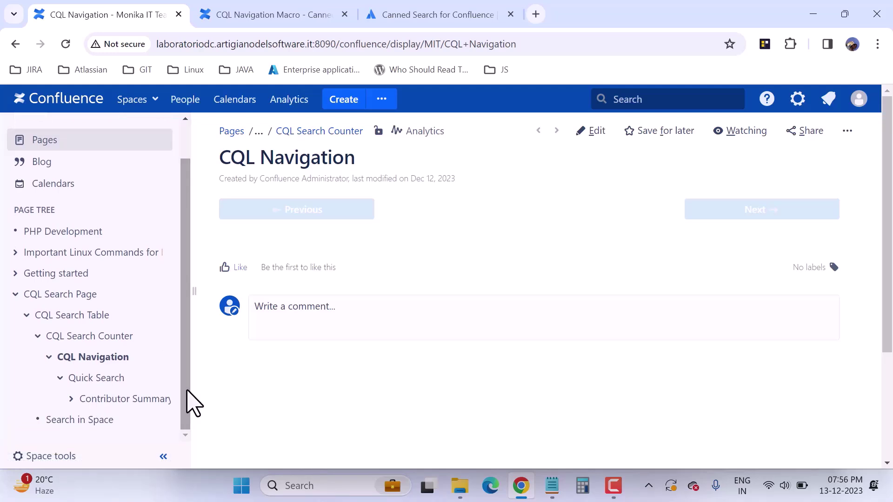
{"action": "left_click", "coordinate": [99, 381]}
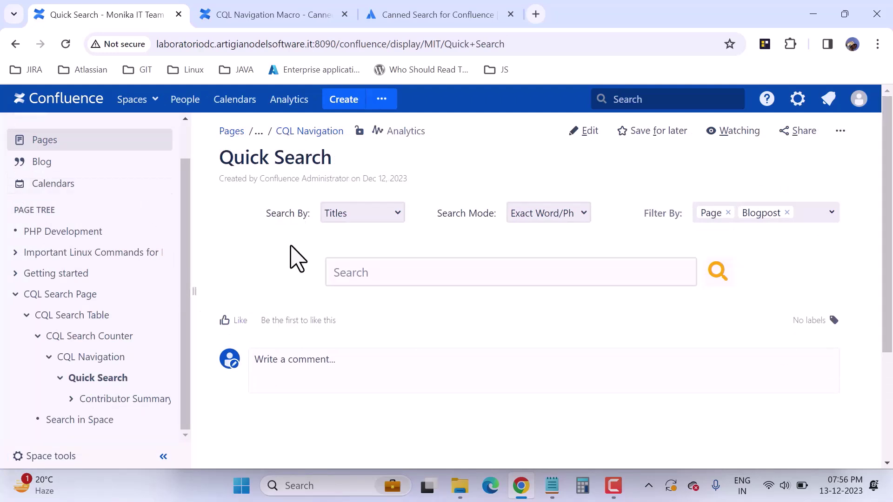
- Examine the Quick Search page's Search By choices, Search Mode choices and search field without running a search
{"action": "left_click", "coordinate": [398, 214]}
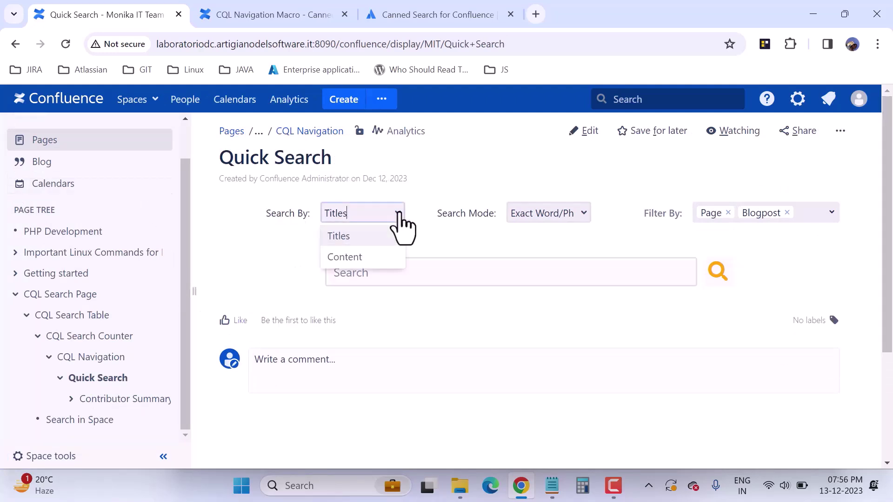
{"action": "left_click", "coordinate": [399, 219]}
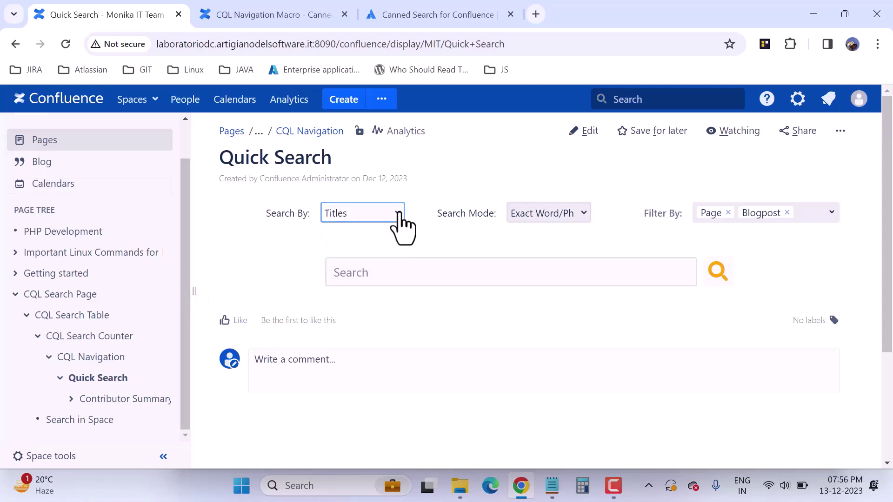
{"action": "left_click", "coordinate": [585, 215]}
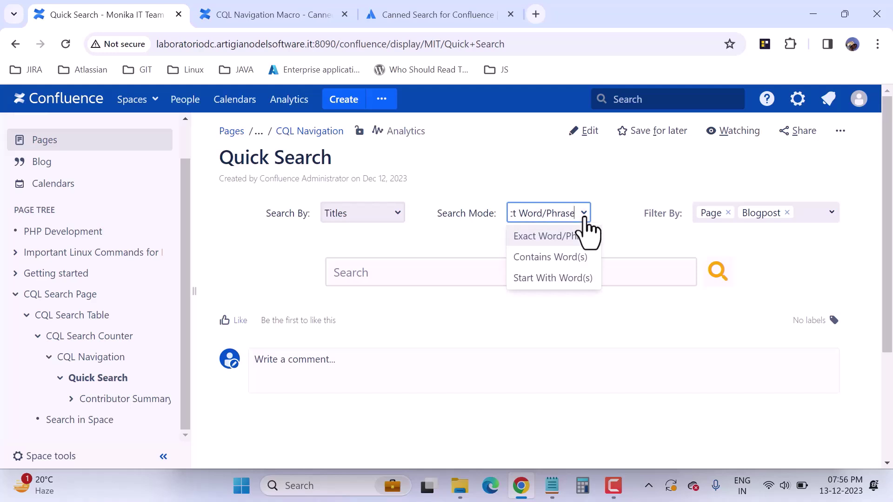
{"action": "left_click", "coordinate": [585, 219]}
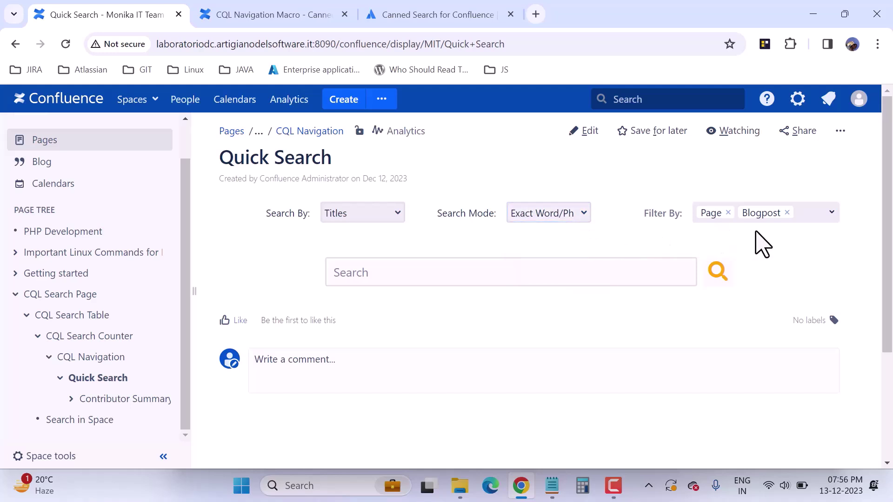
{"action": "left_click", "coordinate": [497, 274]}
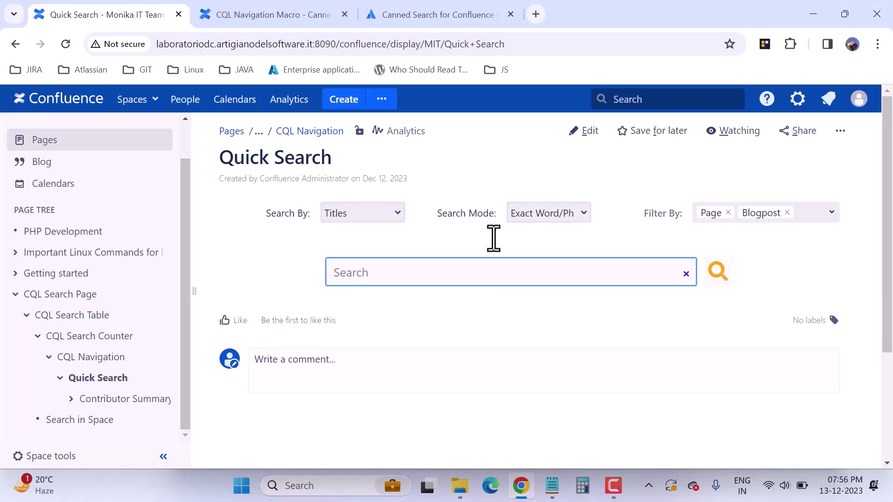
{"action": "scroll", "coordinate": [113, 361], "scroll_direction": "down", "scroll_amount": 3}
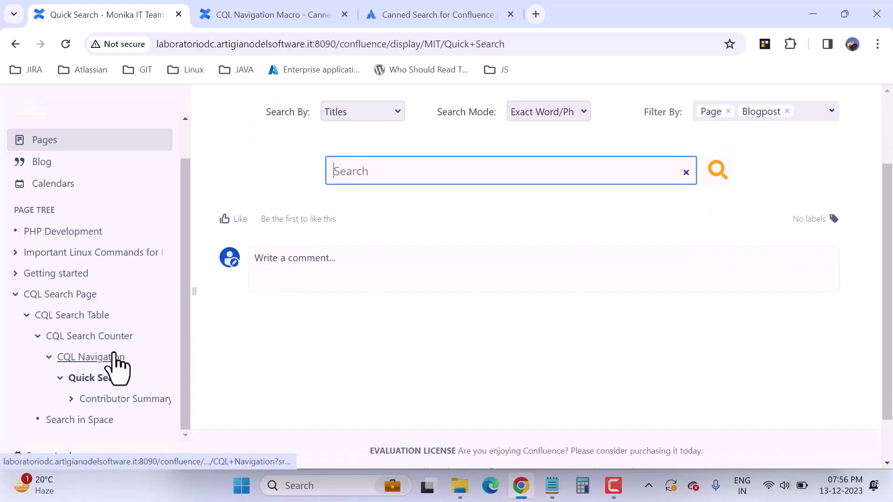
- Open the Contributor Summary page beneath Quick Search and look over its table of contributors, titles and edit counts
{"action": "left_click", "coordinate": [71, 400]}
{"action": "left_click", "coordinate": [124, 403]}
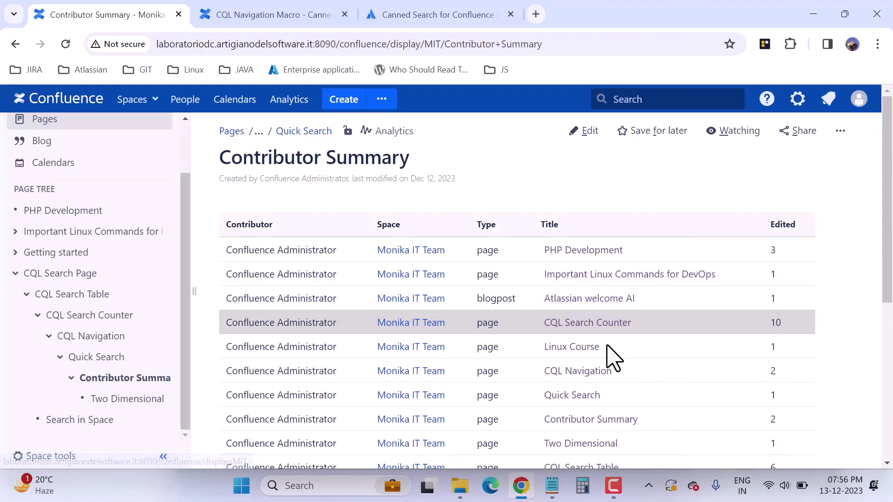
{"action": "scroll", "coordinate": [585, 307], "scroll_direction": "down", "scroll_amount": 3}
{"action": "scroll", "coordinate": [585, 307], "scroll_direction": "up", "scroll_amount": 3}
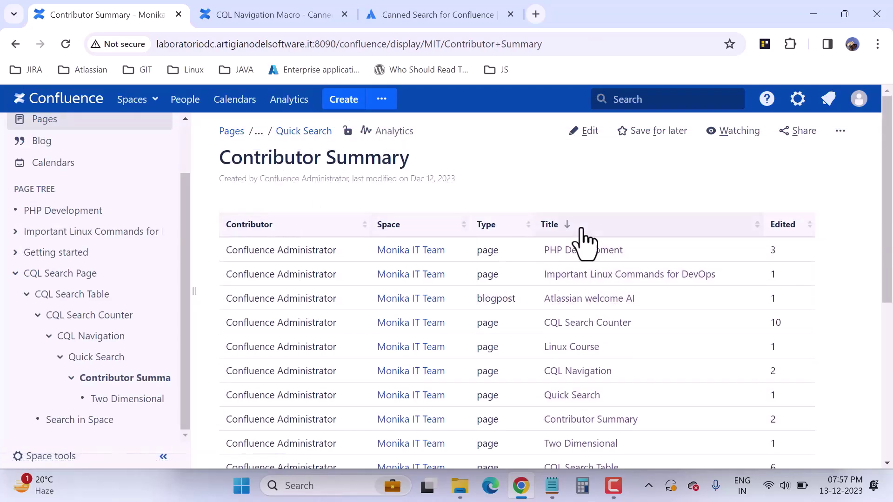
{"action": "left_click", "coordinate": [250, 230]}
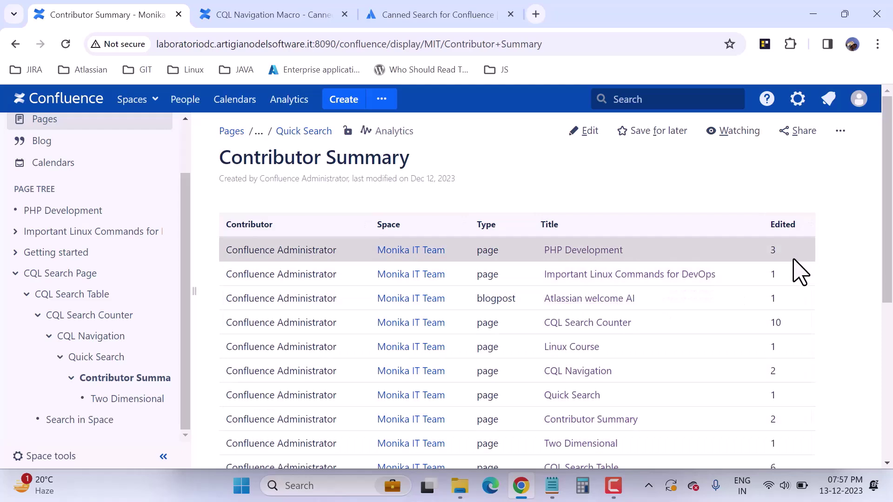
{"action": "scroll", "coordinate": [800, 270], "scroll_direction": "down", "scroll_amount": 2}
{"action": "scroll", "coordinate": [797, 269], "scroll_direction": "up", "scroll_amount": 2}
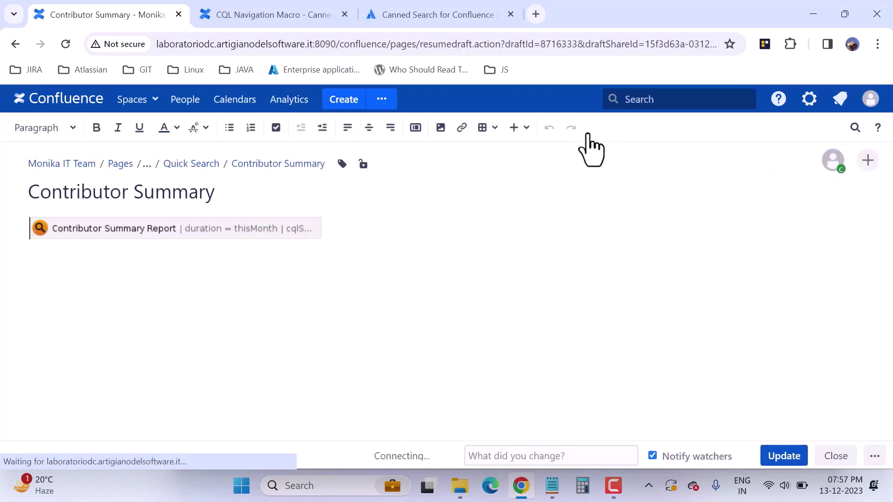
- Edit the Contributor Summary page, open its Contributor Summary Report macro settings and examine the Duration choices
{"action": "left_click", "coordinate": [126, 235]}
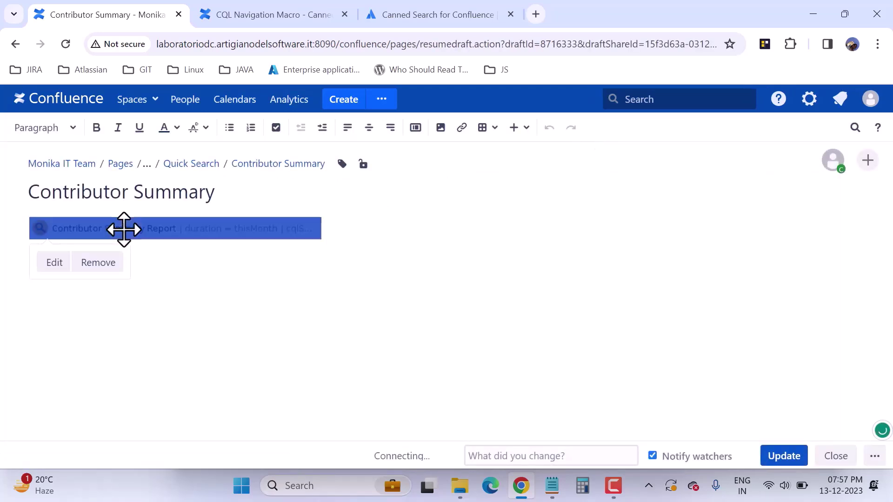
{"action": "left_click", "coordinate": [53, 263]}
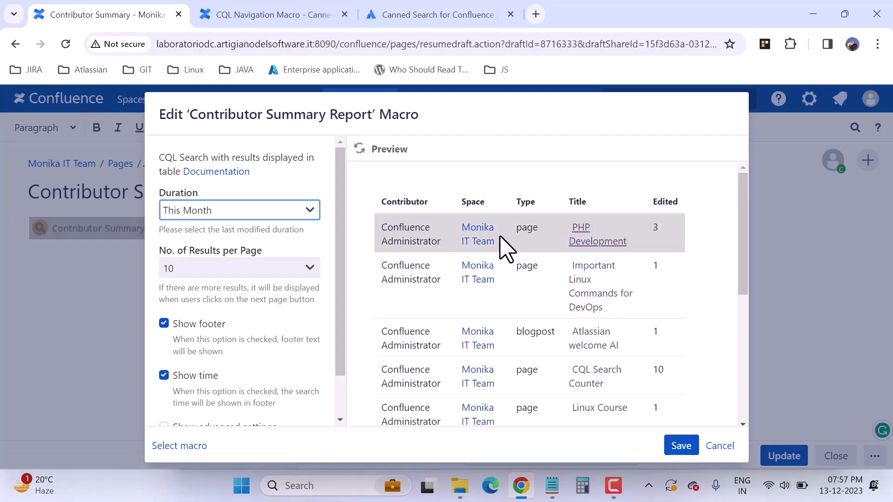
{"action": "left_click", "coordinate": [314, 215]}
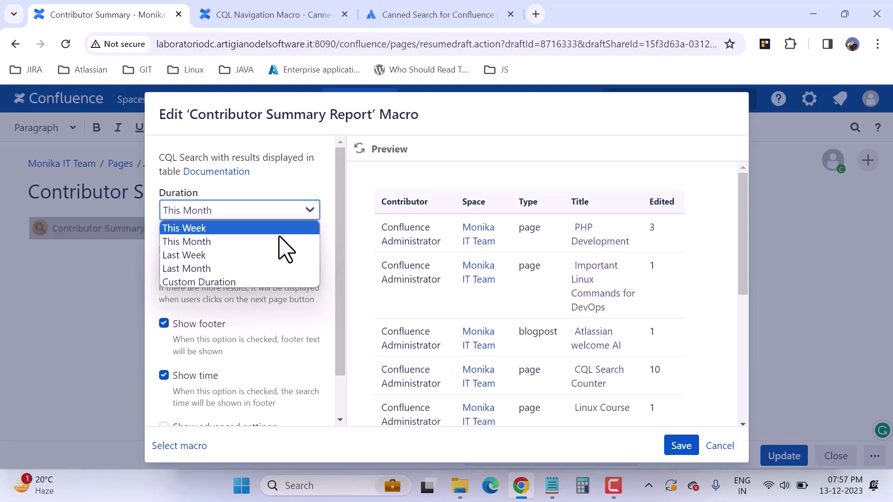
{"action": "left_click", "coordinate": [306, 185]}
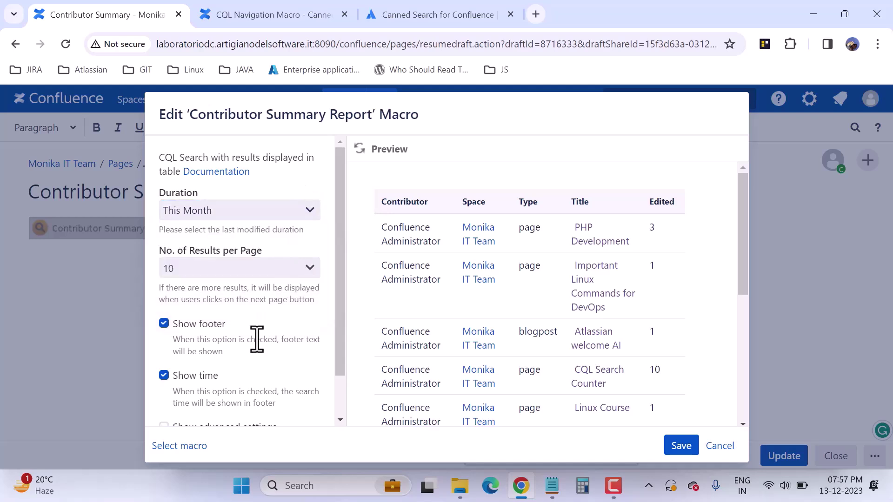
- Turn off Show footer in the Contributor Summary Report macro, refresh the preview to compare the footer, and turn the option back on
{"action": "scroll", "coordinate": [256, 341], "scroll_direction": "down", "scroll_amount": 1}
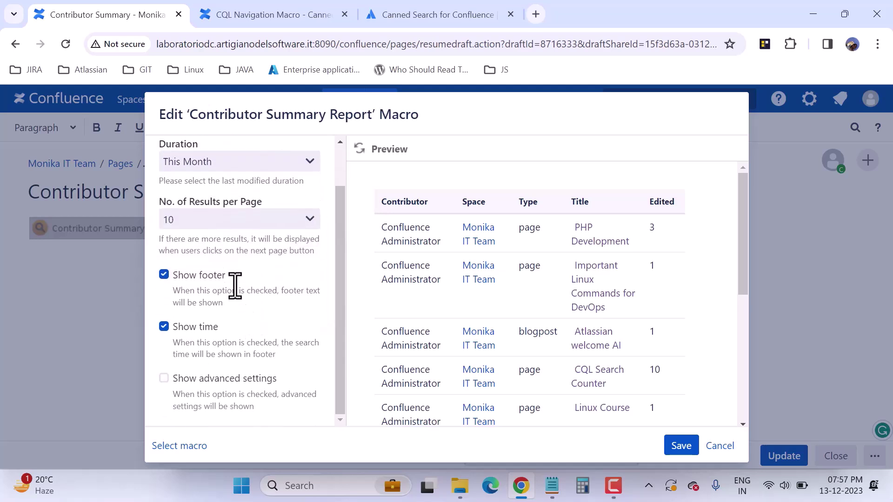
{"action": "left_click_drag", "start_coordinate": [742, 251], "coordinate": [750, 396]}
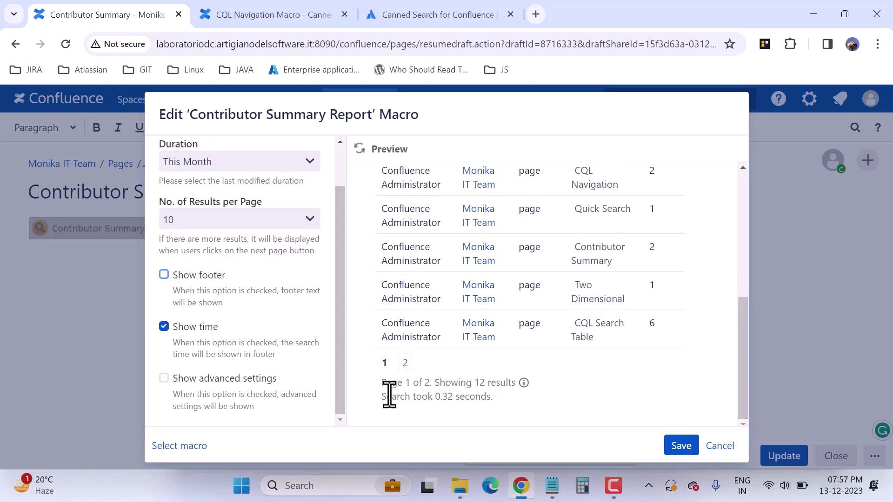
{"action": "left_click", "coordinate": [360, 151]}
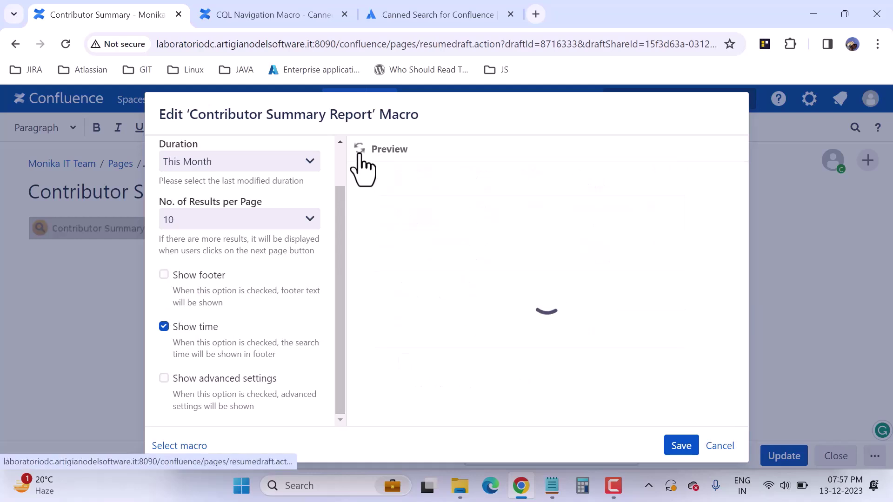
{"action": "scroll", "coordinate": [467, 367], "scroll_direction": "down", "scroll_amount": 6}
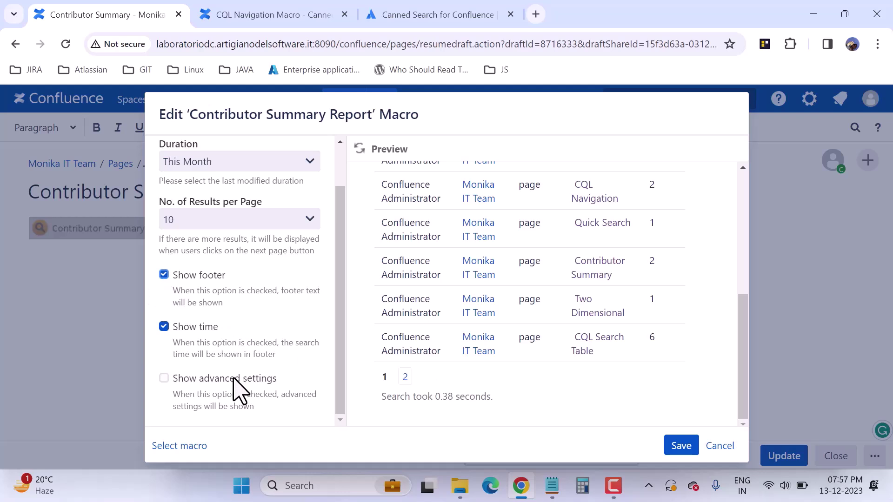
- Reveal the macro's advanced settings, examine the CQL, Search Type, Default Query Term and custom message fields, and hide them again
{"action": "left_click", "coordinate": [163, 379]}
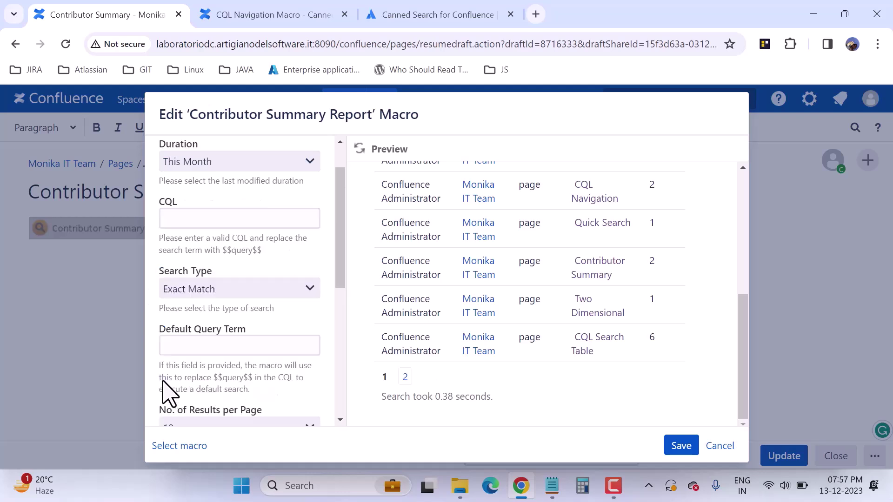
{"action": "scroll", "coordinate": [342, 204], "scroll_direction": "up", "scroll_amount": 2}
{"action": "scroll", "coordinate": [346, 219], "scroll_direction": "down", "scroll_amount": 1}
{"action": "scroll", "coordinate": [343, 223], "scroll_direction": "down", "scroll_amount": 2}
{"action": "scroll", "coordinate": [343, 209], "scroll_direction": "up", "scroll_amount": 3}
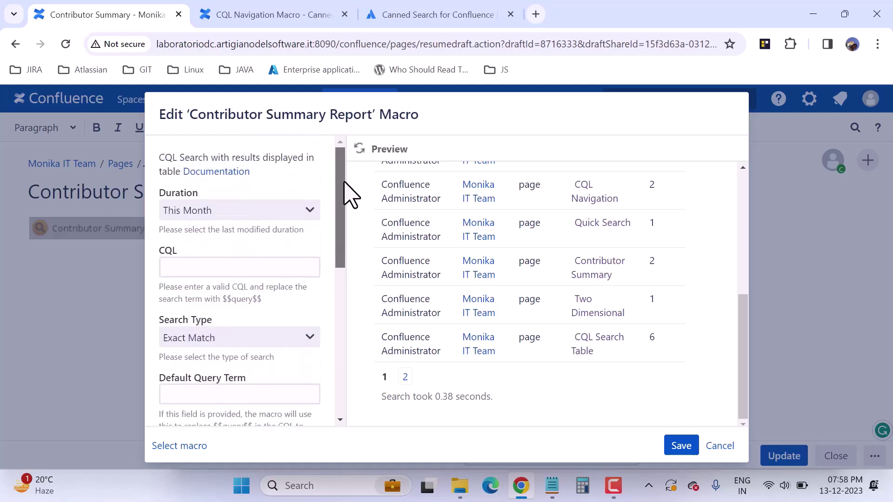
{"action": "left_click_drag", "start_coordinate": [344, 190], "coordinate": [343, 372]}
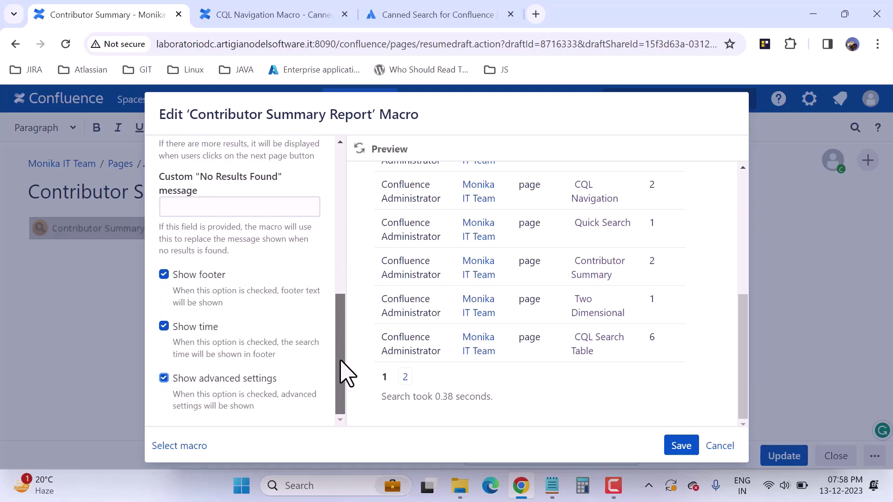
{"action": "scroll", "coordinate": [169, 393], "scroll_direction": "up", "scroll_amount": 5}
{"action": "scroll", "coordinate": [242, 371], "scroll_direction": "down", "scroll_amount": 5}
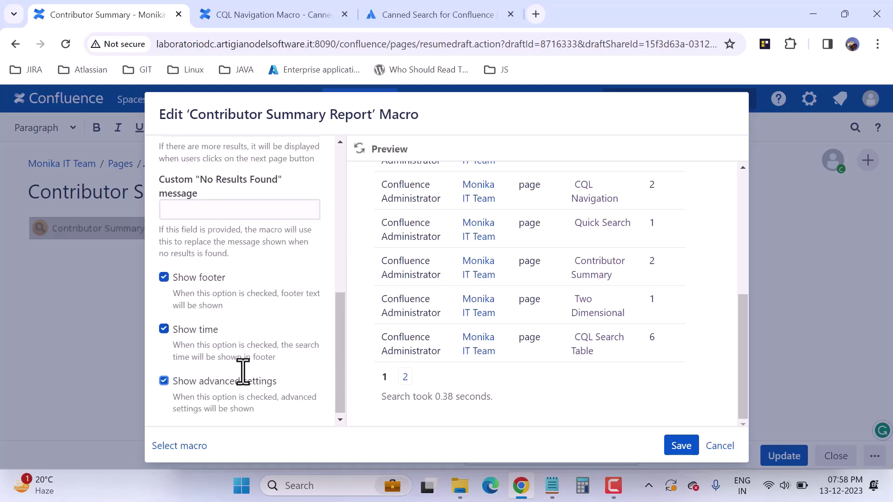
{"action": "left_click", "coordinate": [163, 378]}
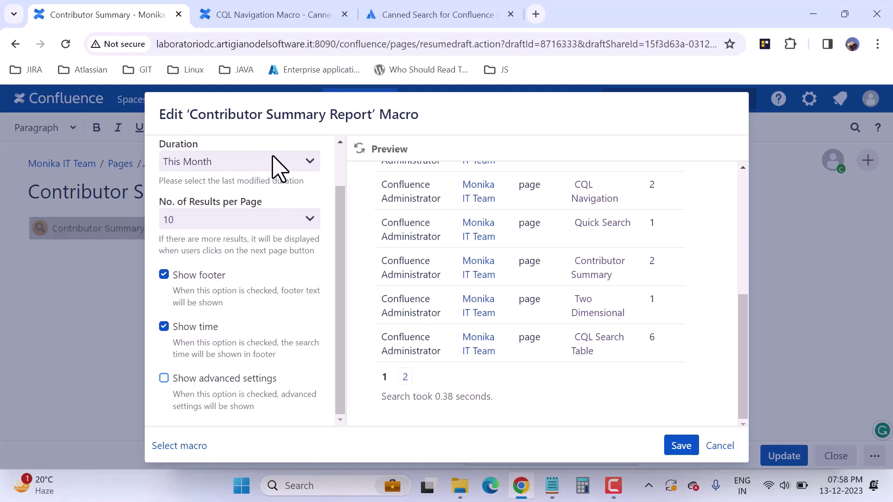
- Leave the Contributor Summary macro and page editor without saving and open the Two Dimensional page nested beneath it
{"action": "left_click", "coordinate": [719, 448]}
{"action": "left_click", "coordinate": [843, 458]}
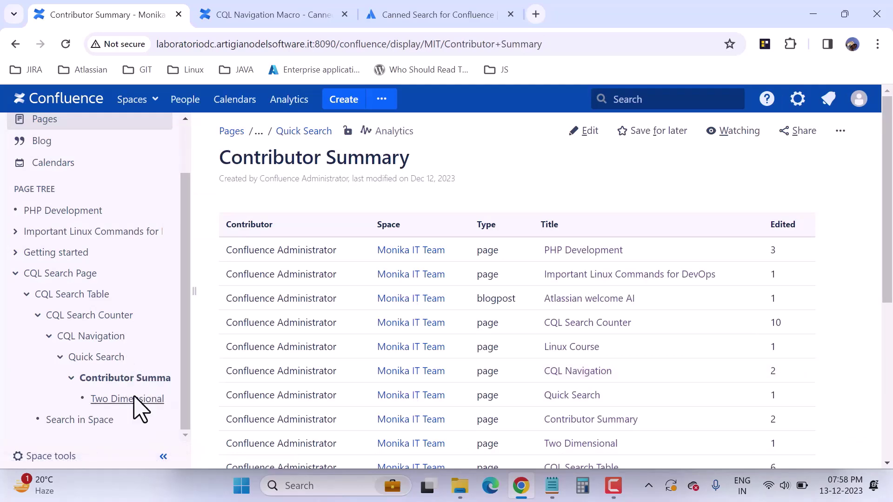
{"action": "scroll", "coordinate": [132, 412], "scroll_direction": "down", "scroll_amount": 3}
{"action": "left_click", "coordinate": [121, 400]}
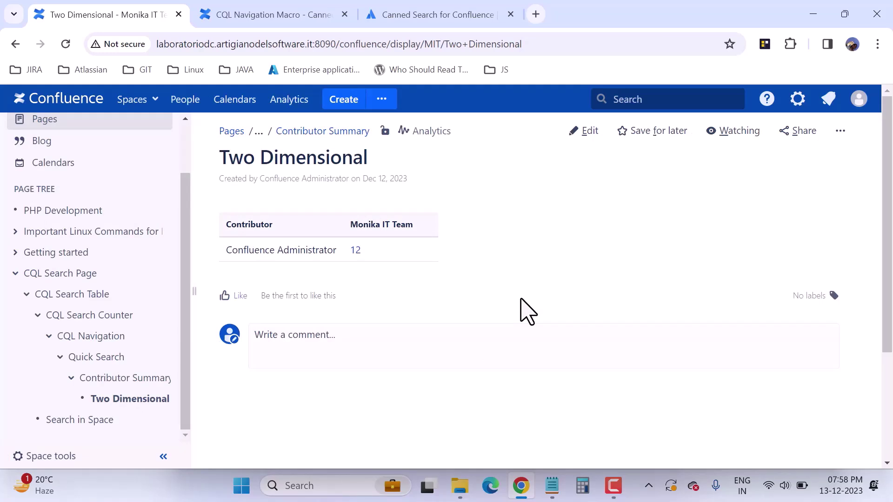
- Look over the Two Dimensional Contributor Summary Report page in the User Guide, including its features and sample report, and return to the example page
{"action": "left_click", "coordinate": [259, 15]}
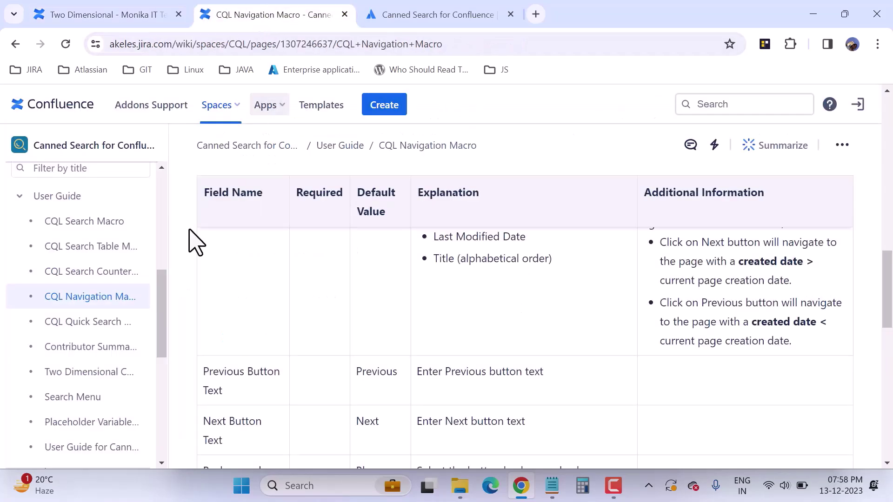
{"action": "left_click", "coordinate": [83, 375]}
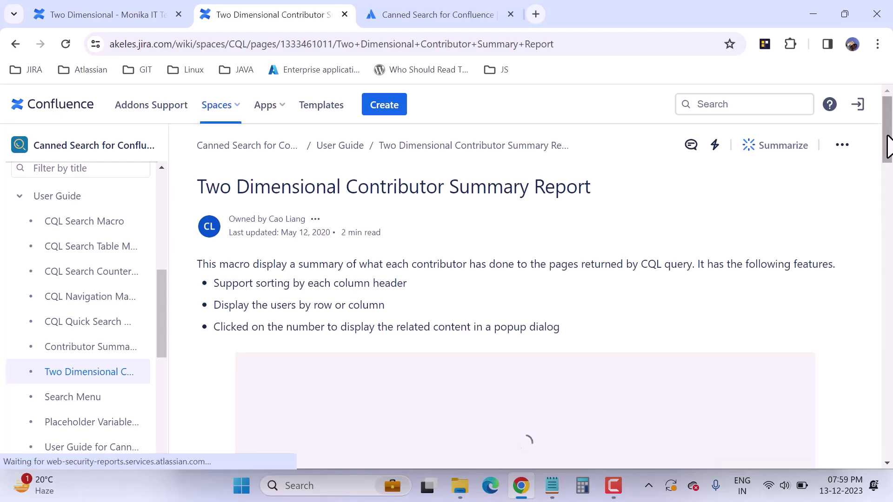
{"action": "left_click_drag", "start_coordinate": [888, 146], "coordinate": [890, 183]}
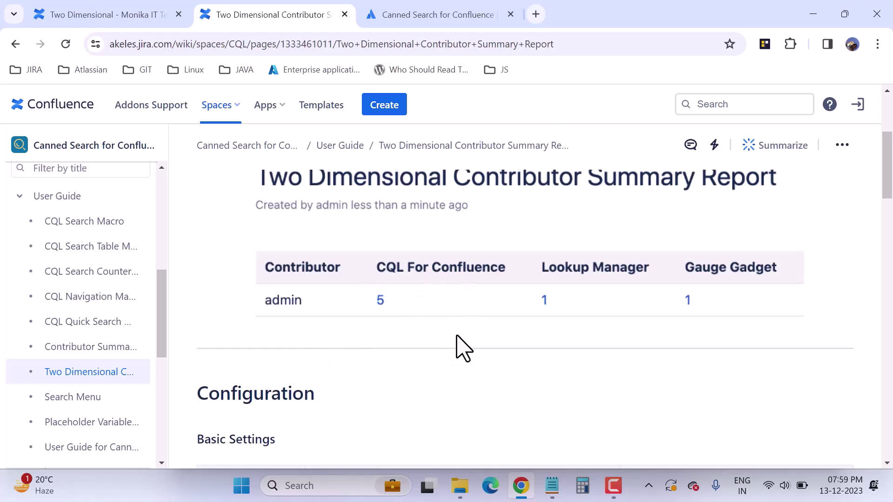
{"action": "scroll", "coordinate": [462, 348], "scroll_direction": "up", "scroll_amount": 5}
{"action": "key", "text": "ctrl+shift+Tab"}
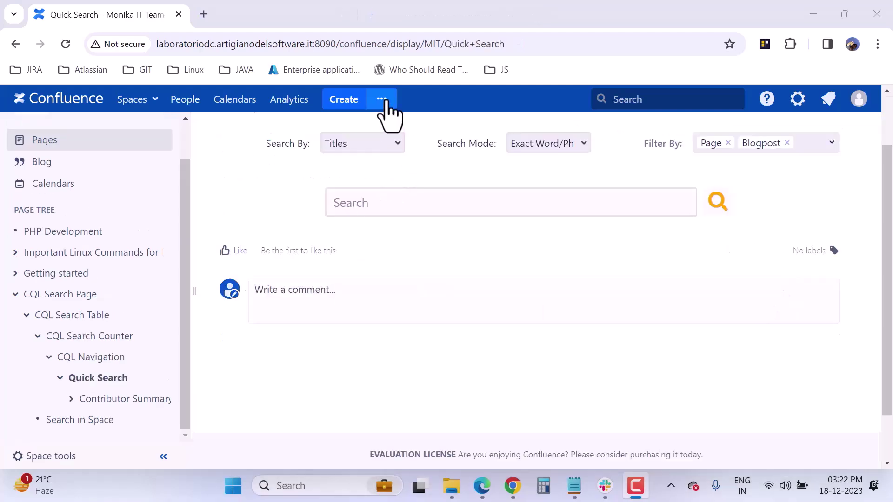
- Try to create a new page from the Search Page template in the current space, and close the Create dialog
{"action": "left_click", "coordinate": [387, 103]}
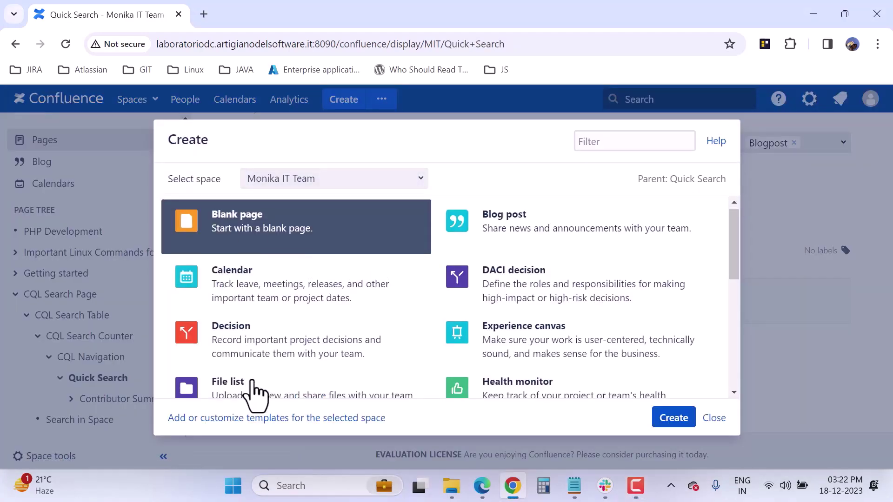
{"action": "scroll", "coordinate": [254, 391], "scroll_direction": "down", "scroll_amount": 6}
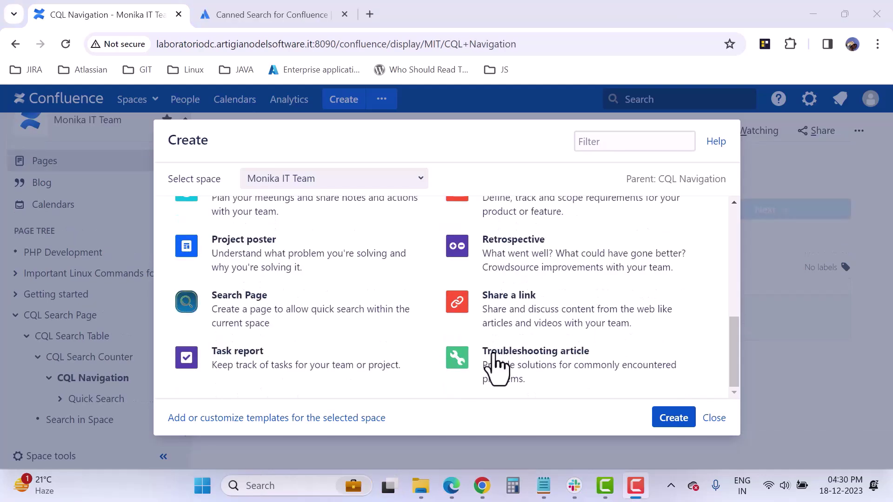
{"action": "left_click", "coordinate": [239, 310]}
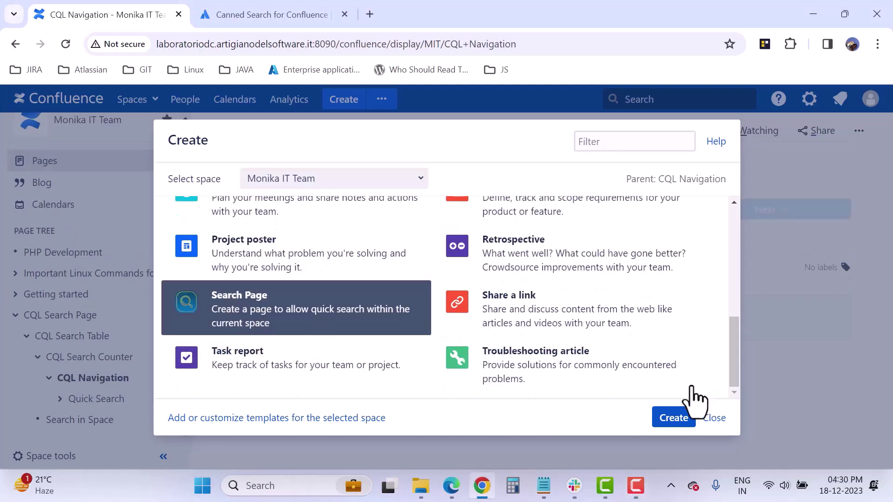
{"action": "left_click", "coordinate": [673, 419]}
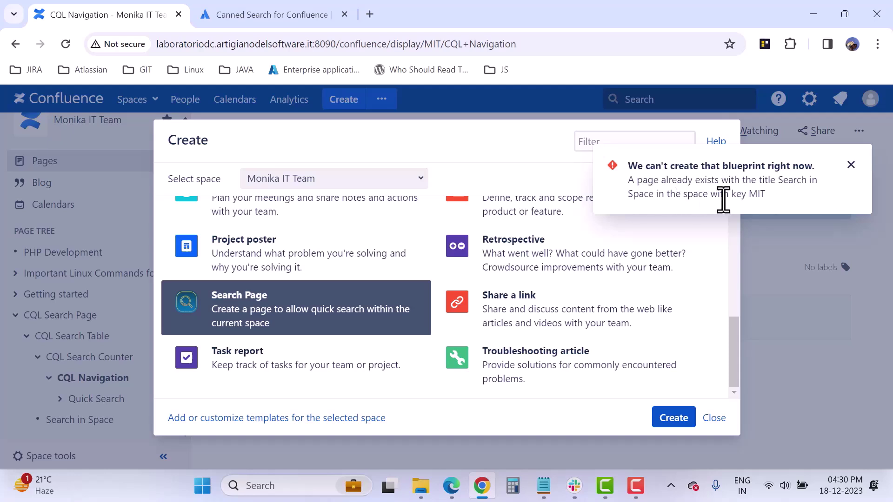
{"action": "left_click", "coordinate": [851, 165]}
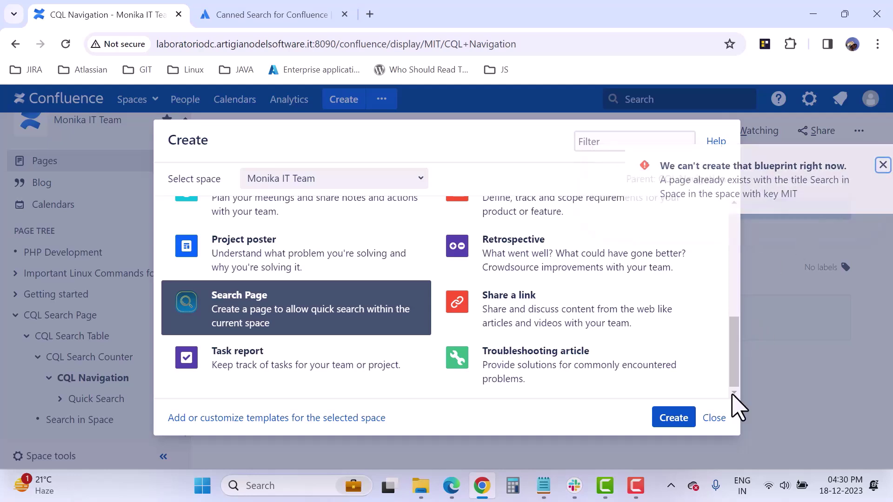
{"action": "left_click", "coordinate": [711, 418]}
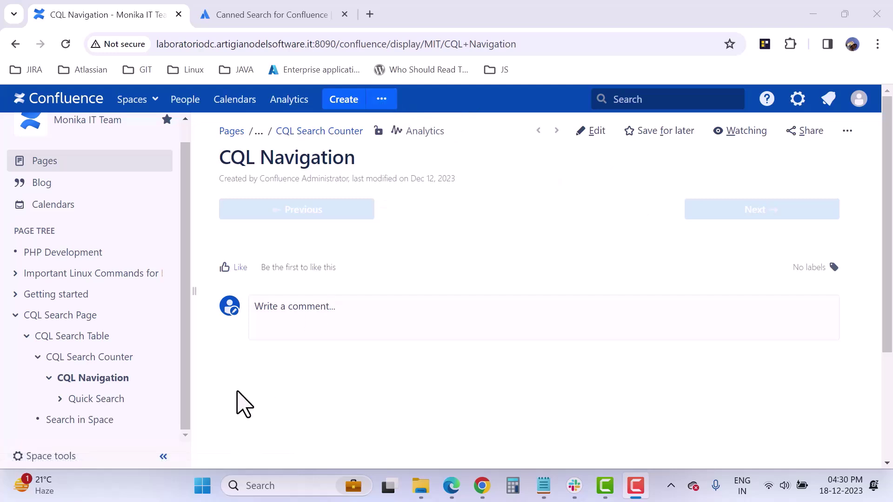
- Open the existing Search in Space page and bring up the Search in Space dialog from its page actions
{"action": "left_click", "coordinate": [96, 421]}
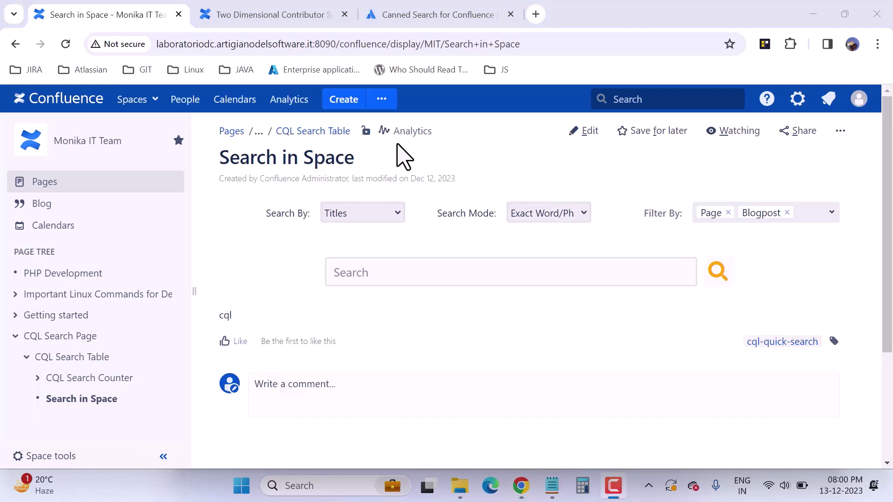
{"action": "left_click", "coordinate": [842, 131]}
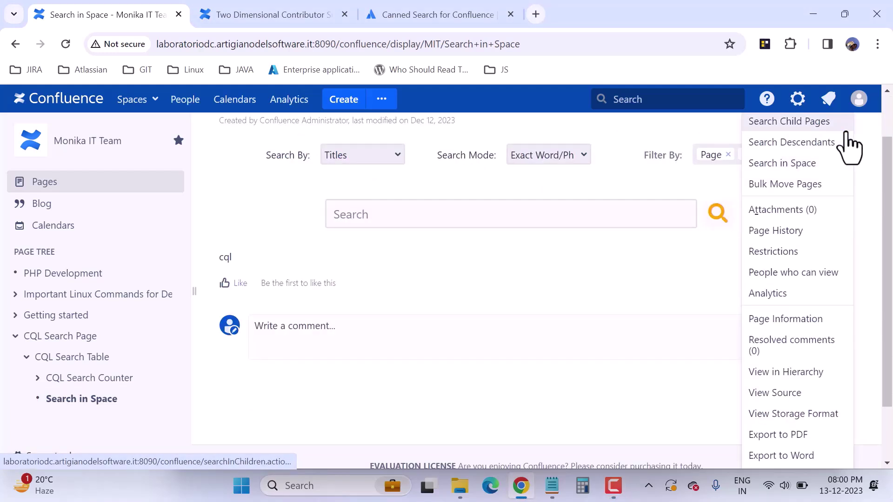
{"action": "scroll", "coordinate": [826, 261], "scroll_direction": "up", "scroll_amount": 1}
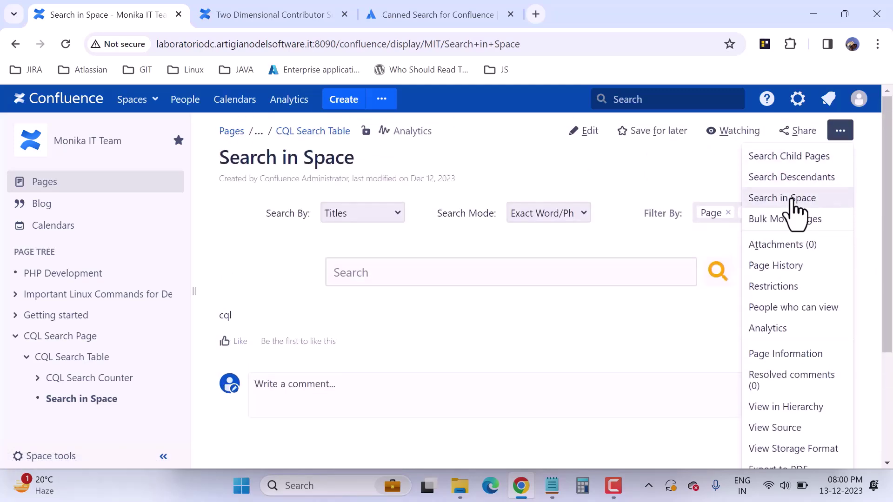
{"action": "left_click", "coordinate": [783, 199]}
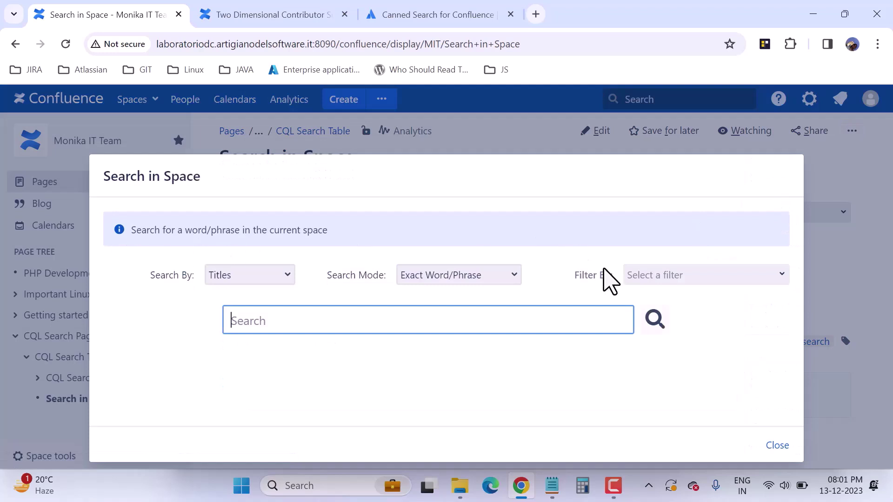
- Examine the Search By choices and search field in the Search in Space dialog without searching, and leave the dialog
{"action": "left_click", "coordinate": [286, 277]}
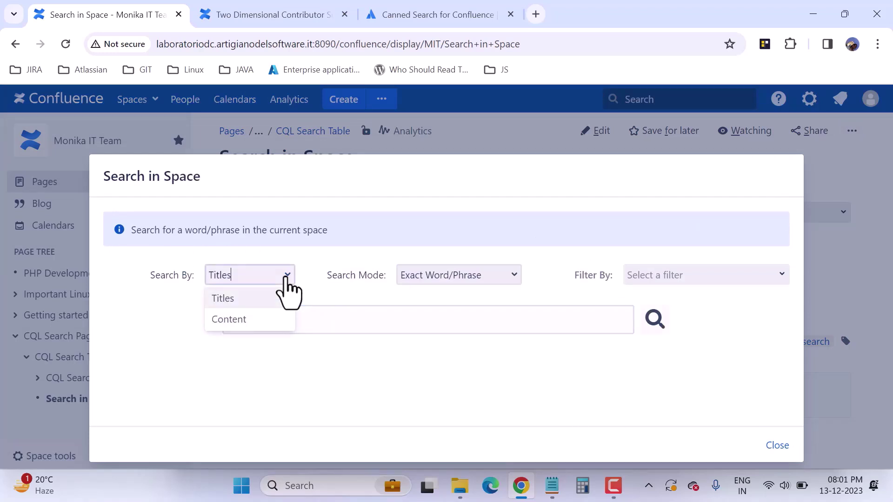
{"action": "left_click_drag", "start_coordinate": [342, 275], "coordinate": [358, 275]}
{"action": "left_click", "coordinate": [472, 359]}
{"action": "left_click", "coordinate": [325, 320]}
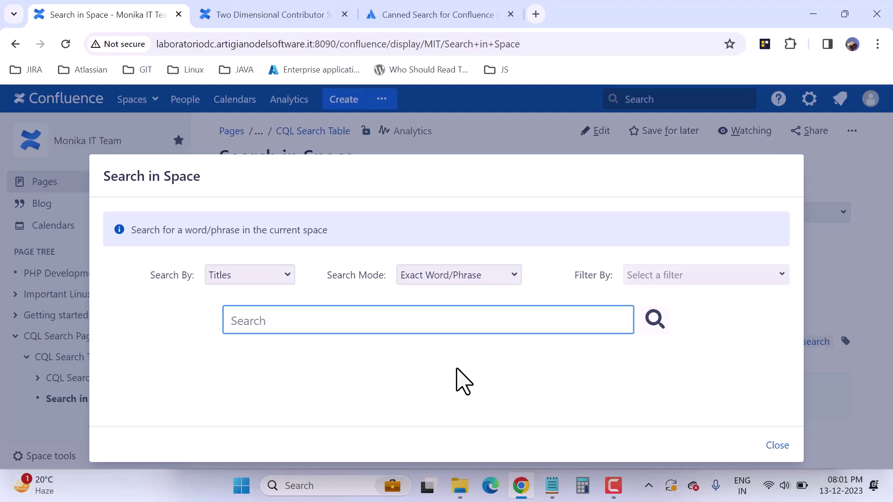
{"action": "left_click", "coordinate": [805, 225]}
- Open the Bulk Move Pages dialog for the Search in Space page and look through its fields
{"action": "left_click", "coordinate": [852, 131]}
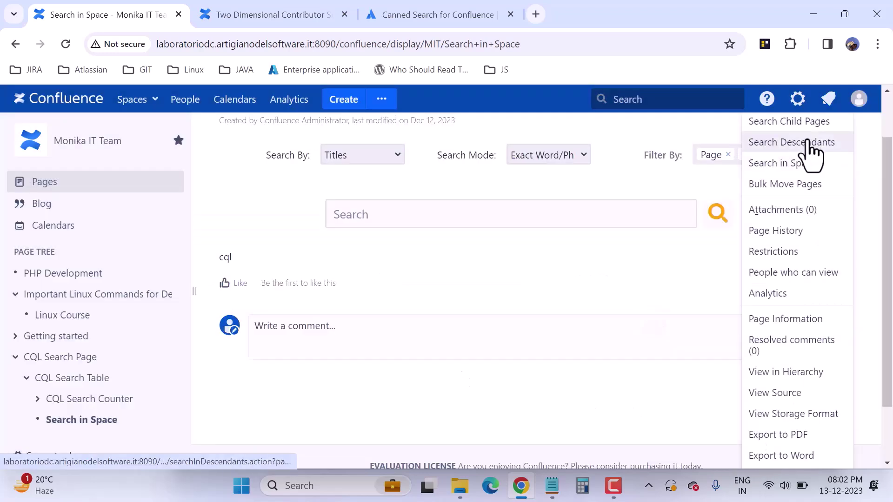
{"action": "left_click", "coordinate": [770, 164]}
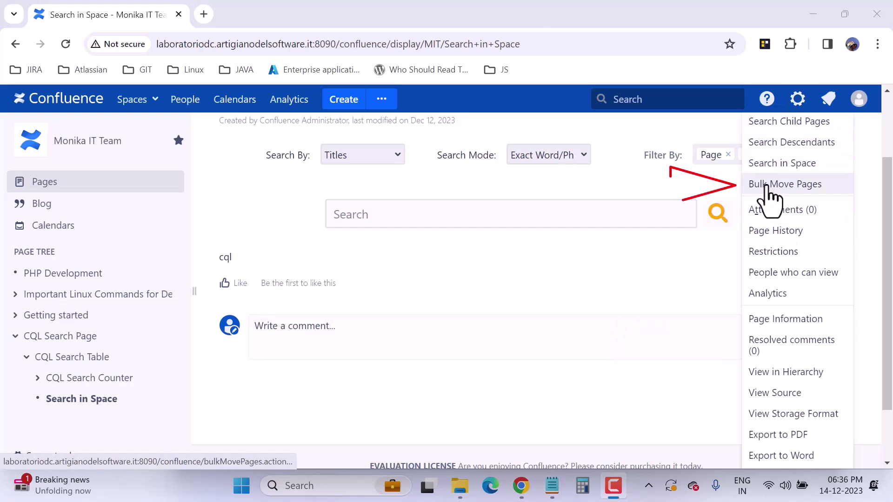
{"action": "left_click", "coordinate": [804, 186]}
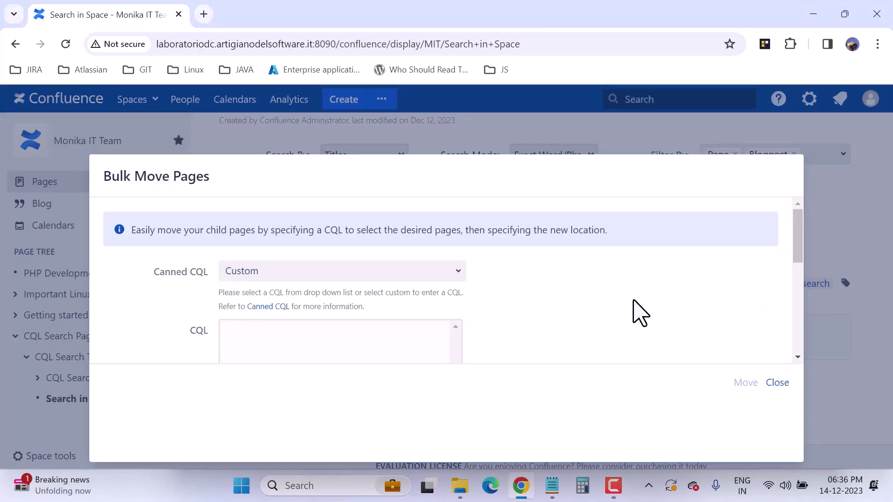
{"action": "scroll", "coordinate": [641, 312], "scroll_direction": "down", "scroll_amount": 3}
{"action": "scroll", "coordinate": [640, 313], "scroll_direction": "up", "scroll_amount": 3}
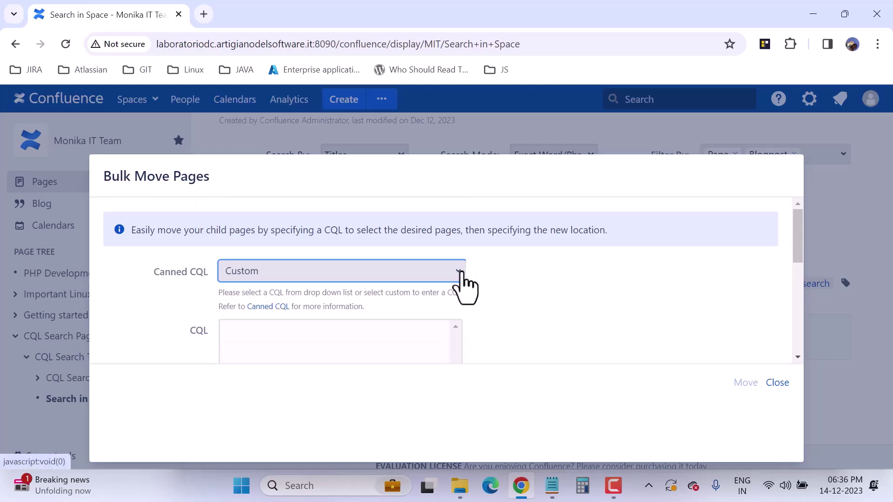
- Choose Title contains as the Canned CQL for selecting the pages to move
{"action": "left_click", "coordinate": [331, 338]}
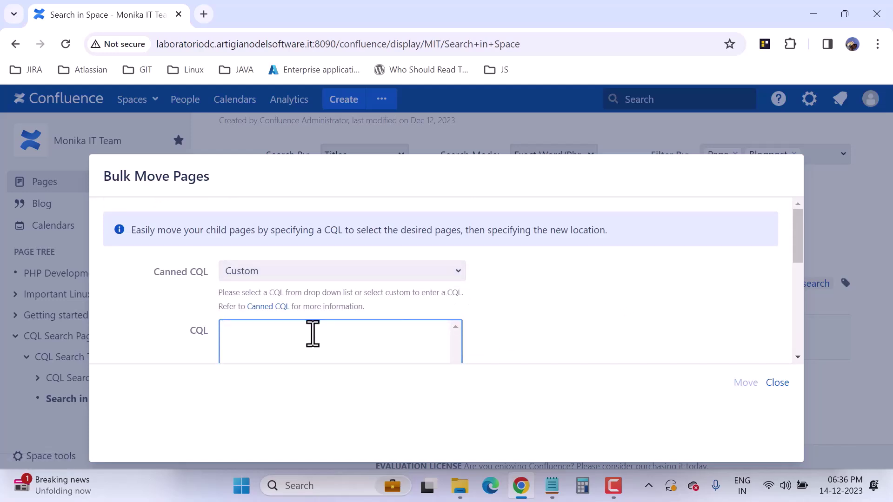
{"action": "scroll", "coordinate": [313, 334], "scroll_direction": "down", "scroll_amount": 1}
{"action": "scroll", "coordinate": [312, 334], "scroll_direction": "up", "scroll_amount": 1}
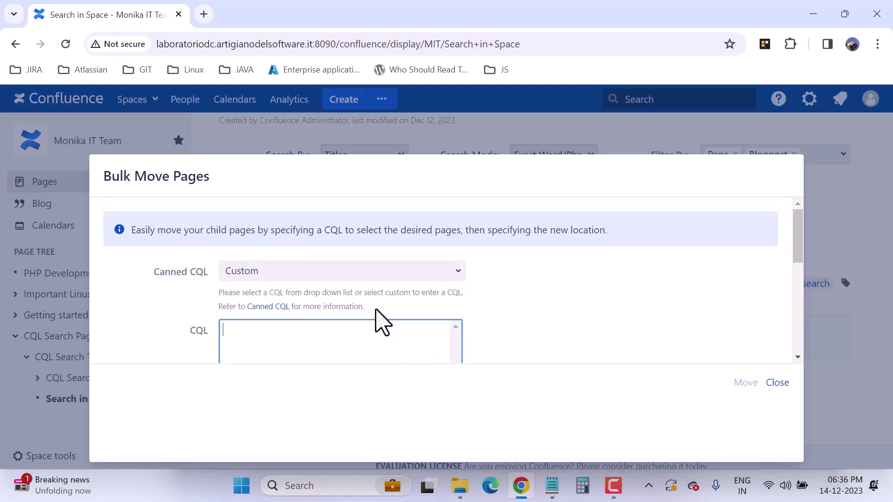
{"action": "left_click", "coordinate": [458, 273]}
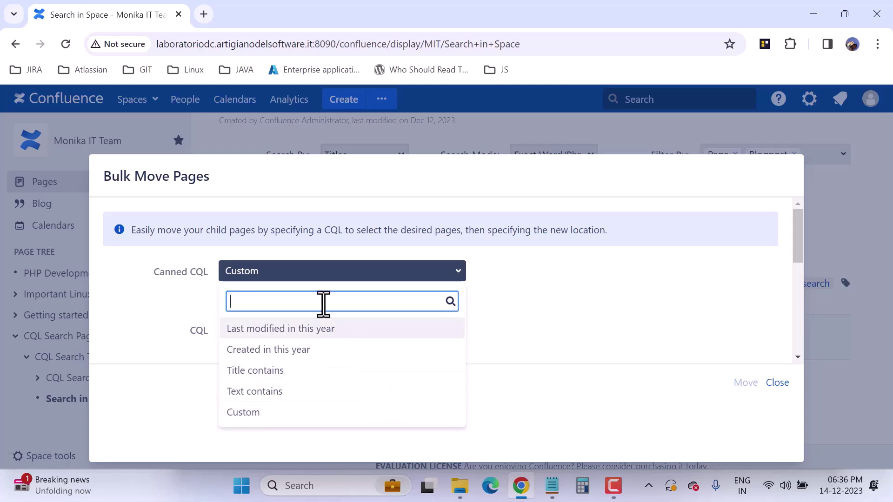
{"action": "left_click", "coordinate": [292, 370]}
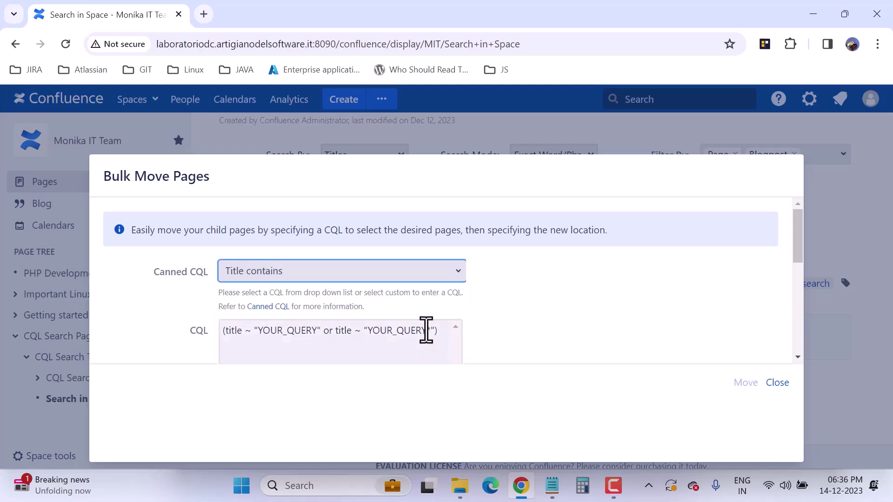
- Check the query placeholder in the Title contains CQL, and choose Last modified in this year as the Canned CQL
{"action": "scroll", "coordinate": [425, 331], "scroll_direction": "down", "scroll_amount": 1}
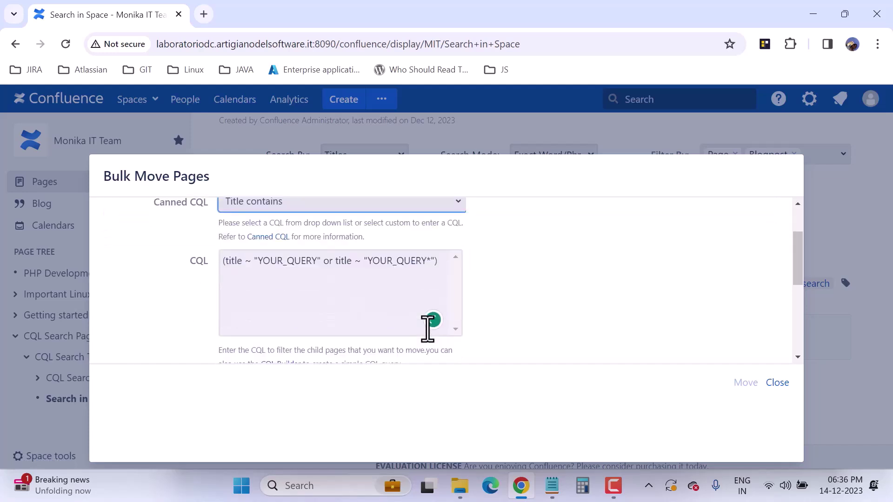
{"action": "double_click", "coordinate": [279, 261]}
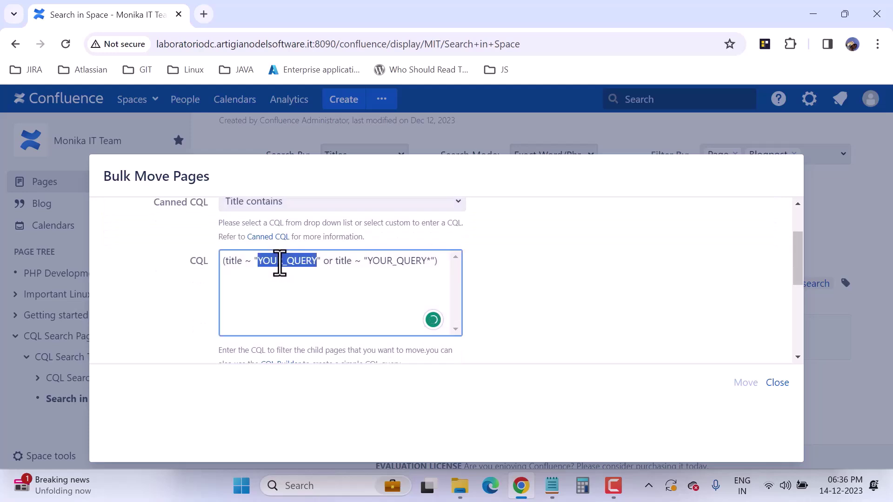
{"action": "left_click", "coordinate": [518, 304]}
{"action": "left_click", "coordinate": [439, 205]}
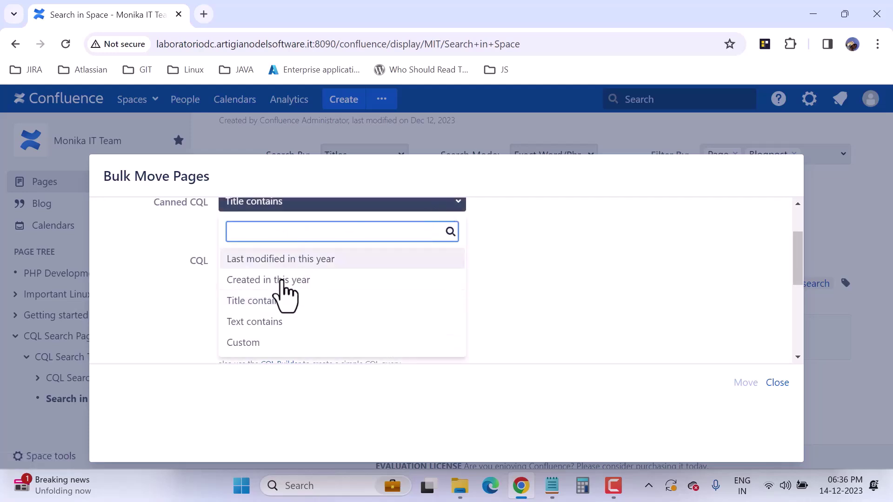
{"action": "left_click", "coordinate": [264, 261]}
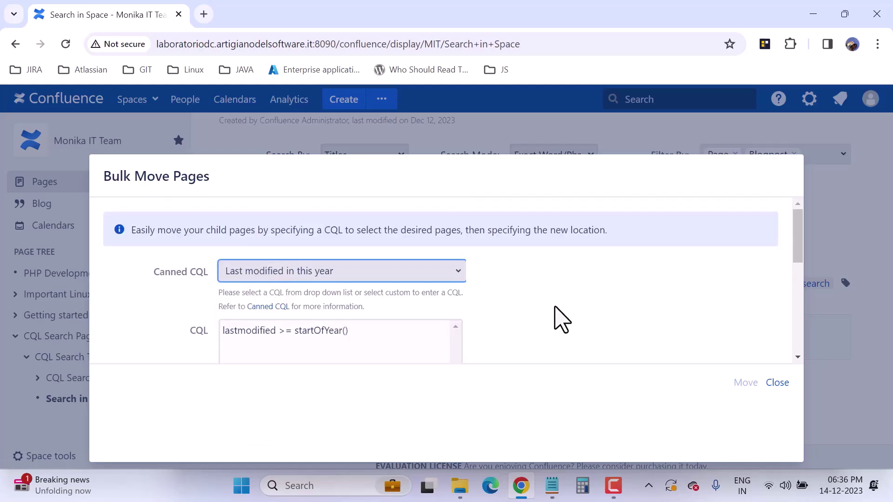
- Review the CQL, New Space, New Parent Page and current and new location details in the Bulk Move Pages dialog
{"action": "scroll", "coordinate": [556, 320], "scroll_direction": "down", "scroll_amount": 2}
{"action": "scroll", "coordinate": [561, 319], "scroll_direction": "down", "scroll_amount": 3}
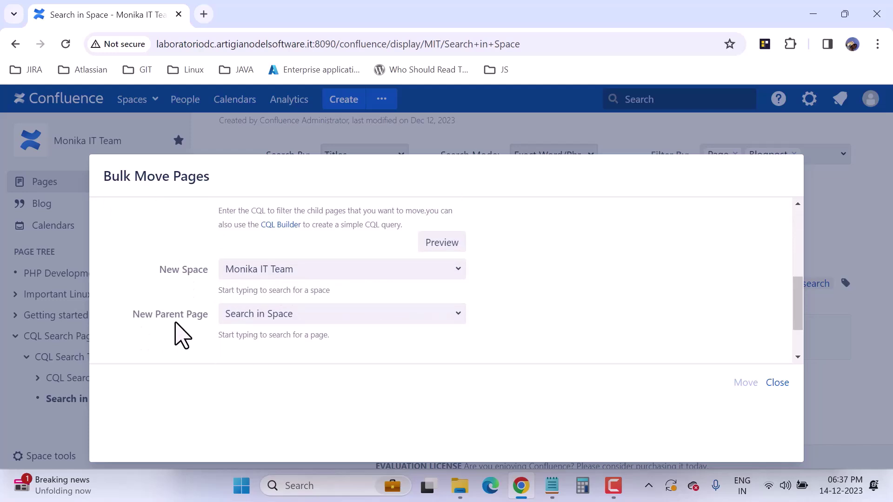
{"action": "scroll", "coordinate": [529, 320], "scroll_direction": "down", "scroll_amount": 2}
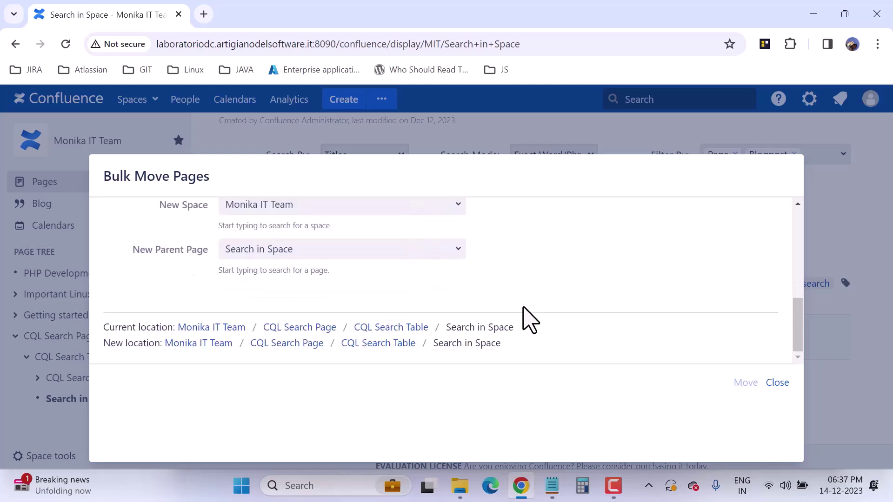
{"action": "scroll", "coordinate": [529, 320], "scroll_direction": "up", "scroll_amount": 5}
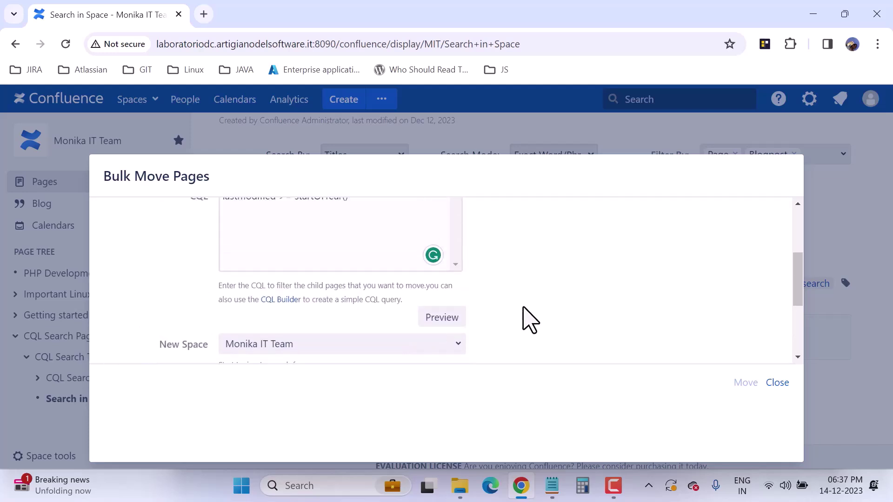
{"action": "scroll", "coordinate": [529, 320], "scroll_direction": "up", "scroll_amount": 2}
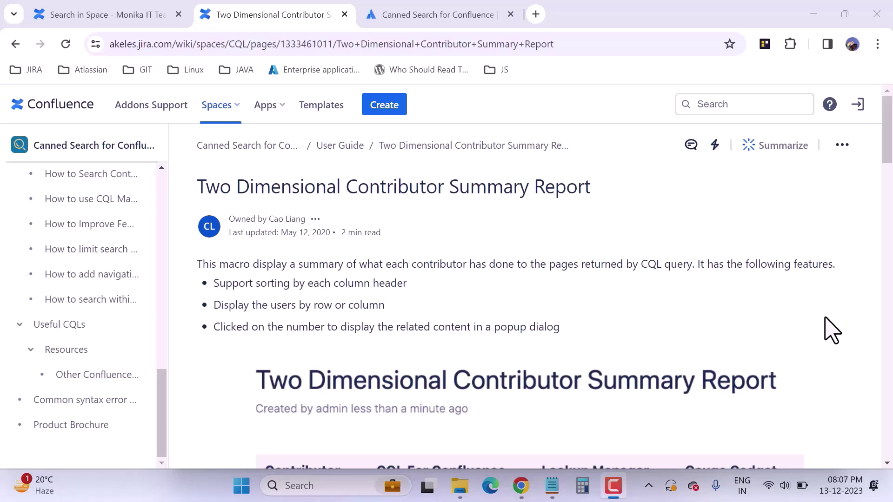
- Open the Useful CQLs page in the Canned Search documentation and look through its list of example queries
{"action": "left_click", "coordinate": [55, 327]}
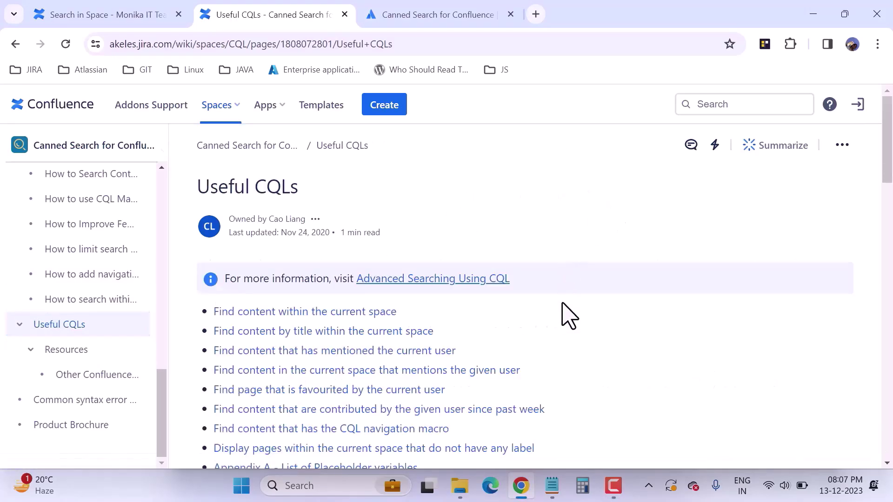
{"action": "scroll", "coordinate": [566, 321], "scroll_direction": "down", "scroll_amount": 2}
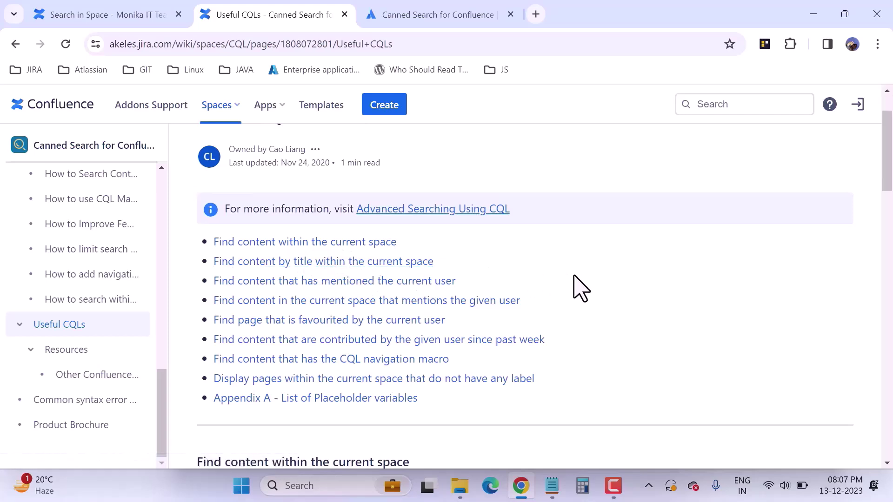
{"action": "scroll", "coordinate": [558, 297], "scroll_direction": "down", "scroll_amount": 1}
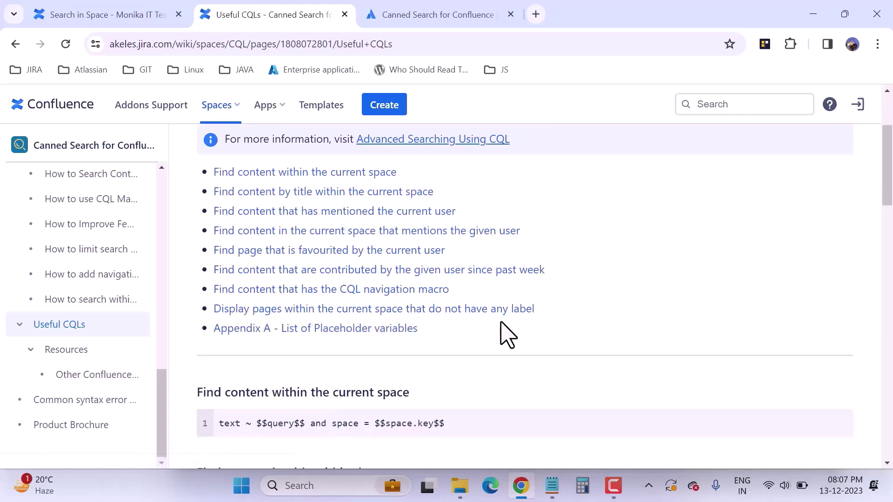
{"action": "scroll", "coordinate": [507, 334], "scroll_direction": "down", "scroll_amount": 3}
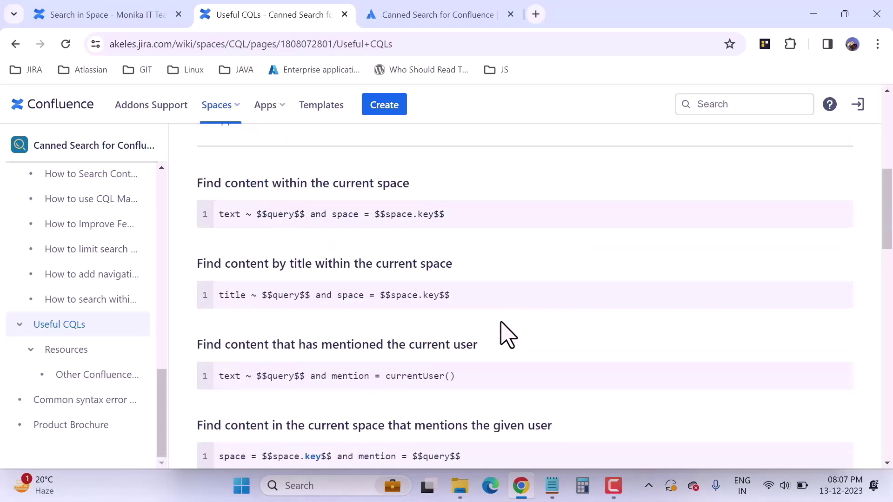
{"action": "scroll", "coordinate": [505, 335], "scroll_direction": "down", "scroll_amount": 2}
{"action": "scroll", "coordinate": [501, 323], "scroll_direction": "up", "scroll_amount": 2}
- Read the example queries for finding content within the current space, by title, and by mentions of the current user
{"action": "left_click_drag", "start_coordinate": [472, 225], "coordinate": [222, 218]}
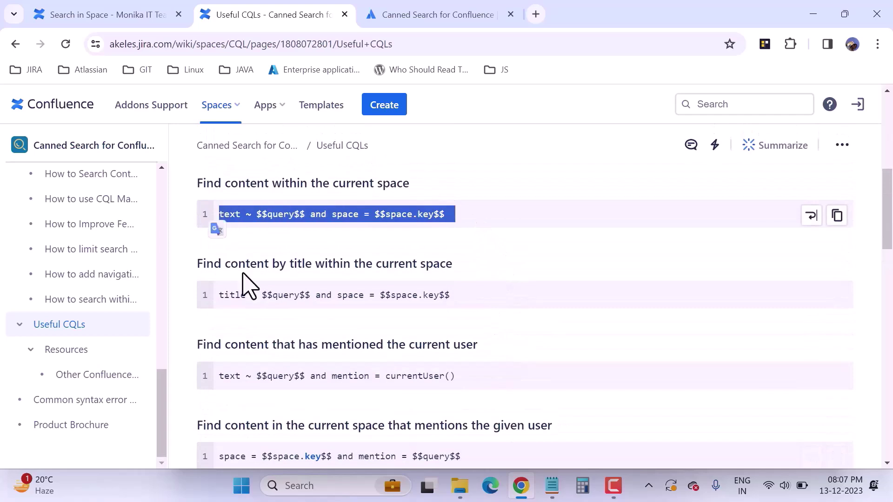
{"action": "left_click", "coordinate": [236, 330]}
{"action": "left_click_drag", "start_coordinate": [246, 346], "coordinate": [558, 343]}
{"action": "left_click", "coordinate": [563, 354]}
{"action": "scroll", "coordinate": [365, 309], "scroll_direction": "down", "scroll_amount": 3}
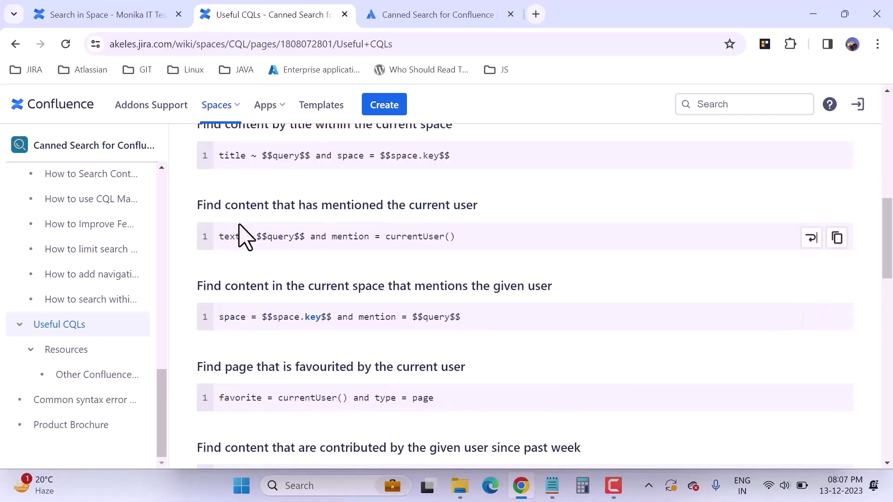
{"action": "double_click", "coordinate": [230, 237]}
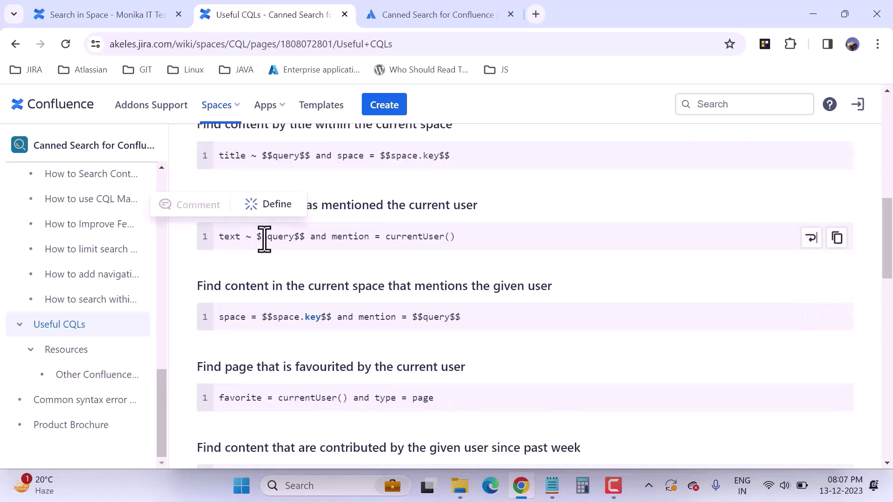
{"action": "double_click", "coordinate": [268, 237]}
{"action": "left_click_drag", "start_coordinate": [355, 239], "coordinate": [446, 239]}
{"action": "left_click", "coordinate": [553, 303]}
- Read the remaining Useful CQLs examples, from favourited pages to pages without any label, and glance at the placeholder appendix
{"action": "scroll", "coordinate": [557, 314], "scroll_direction": "down", "scroll_amount": 1}
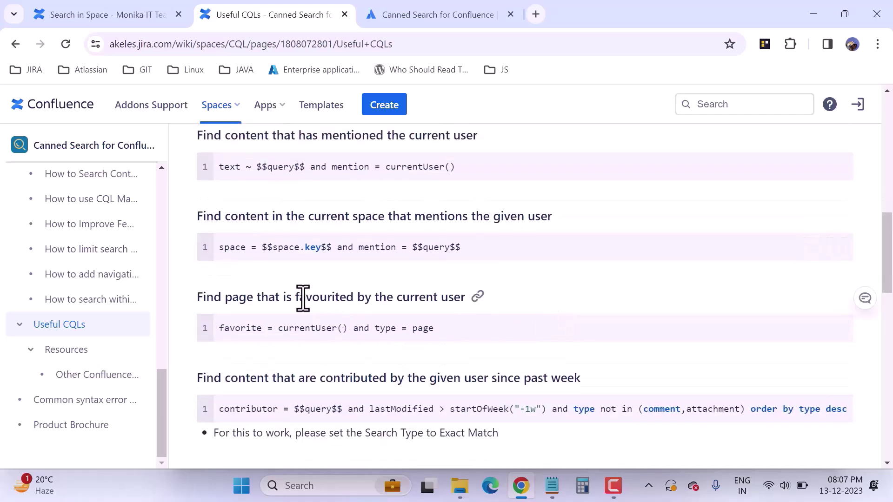
{"action": "left_click_drag", "start_coordinate": [375, 298], "coordinate": [473, 307]}
{"action": "scroll", "coordinate": [560, 313], "scroll_direction": "down", "scroll_amount": 3}
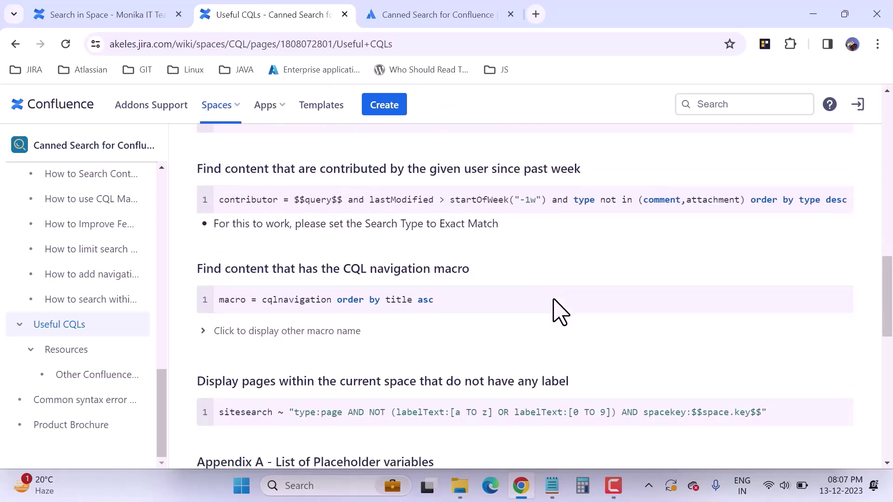
{"action": "scroll", "coordinate": [560, 313], "scroll_direction": "down", "scroll_amount": 3}
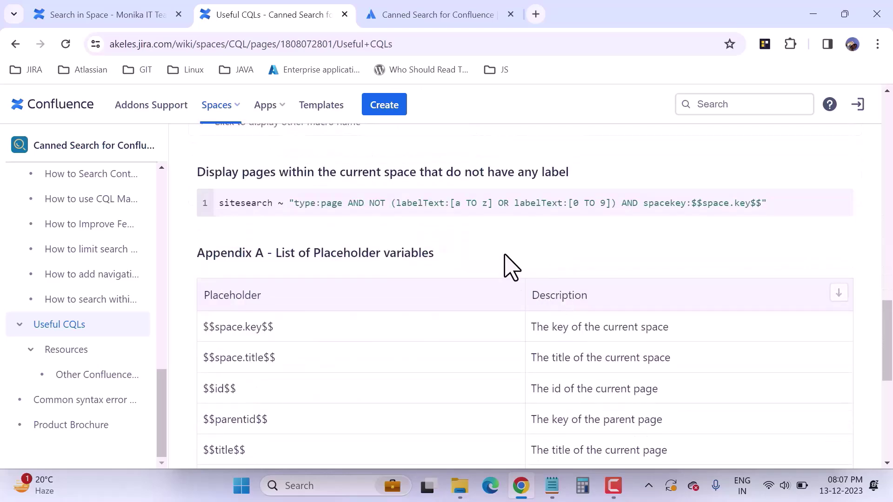
{"action": "scroll", "coordinate": [518, 260], "scroll_direction": "up", "scroll_amount": 1}
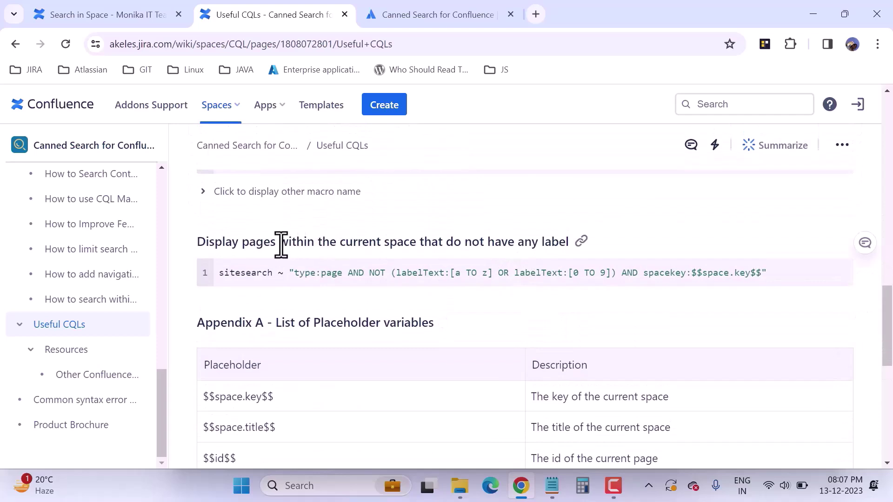
{"action": "left_click_drag", "start_coordinate": [280, 242], "coordinate": [569, 243]}
{"action": "left_click_drag", "start_coordinate": [887, 344], "coordinate": [886, 307]}
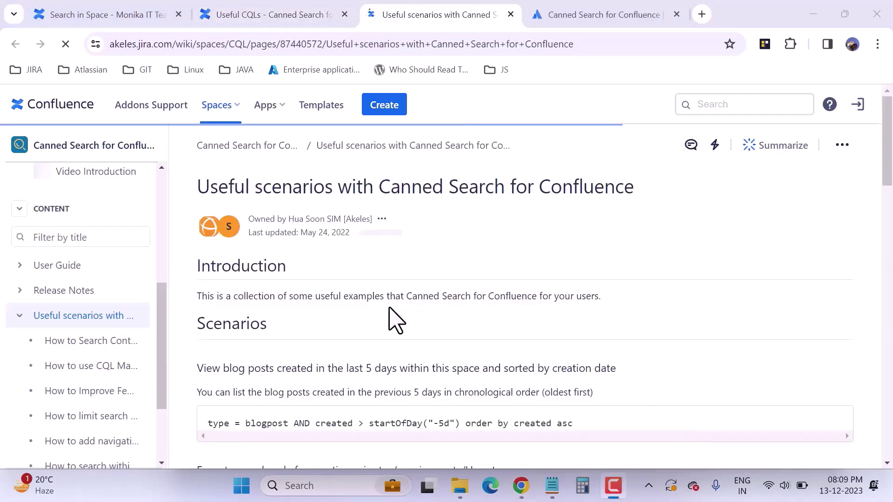
- On the Useful scenarios page, read the scenarios for blog posts of the last 5 days and for meeting minutes/requirements/How-to searches
{"action": "scroll", "coordinate": [359, 329], "scroll_direction": "down", "scroll_amount": 3}
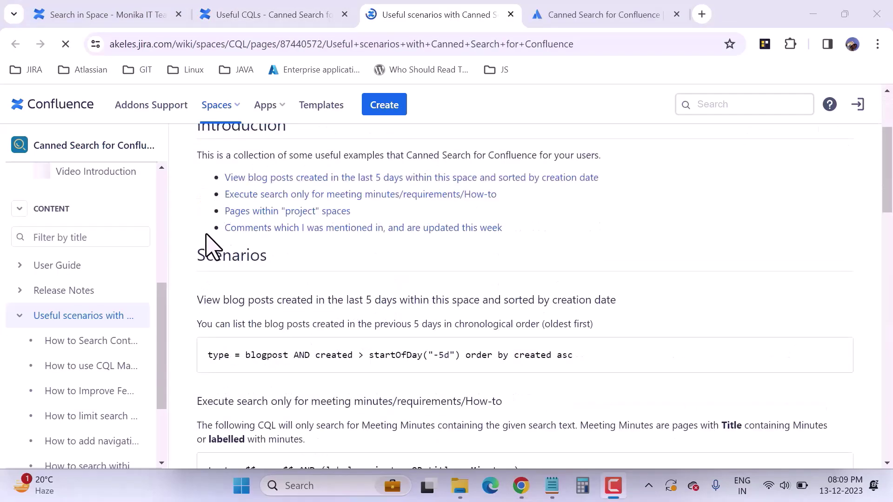
{"action": "left_click_drag", "start_coordinate": [213, 300], "coordinate": [630, 308]}
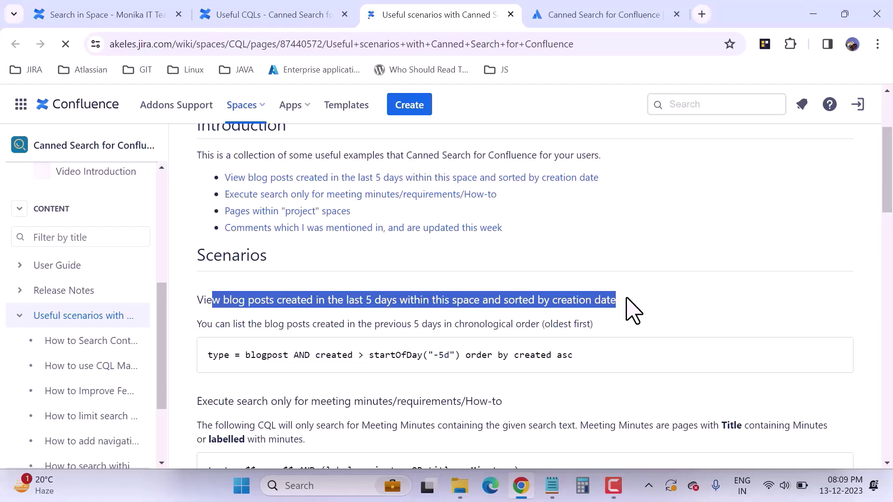
{"action": "left_click_drag", "start_coordinate": [888, 184], "coordinate": [890, 205]}
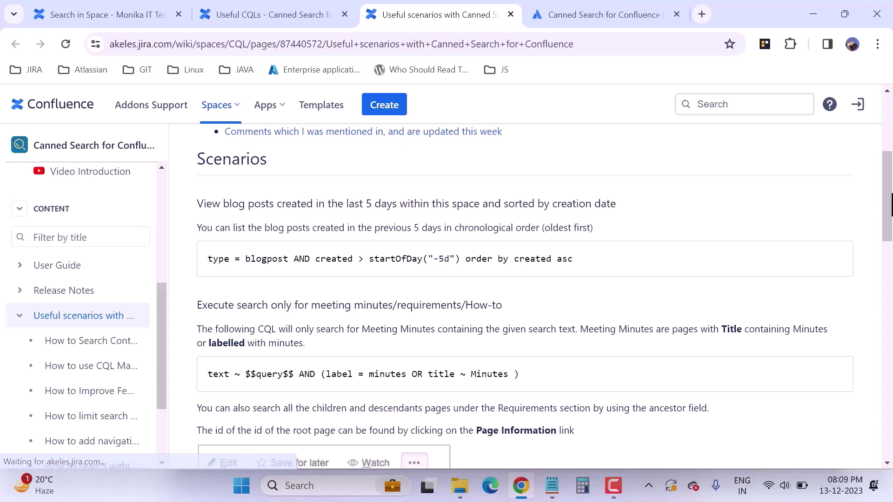
{"action": "scroll", "coordinate": [545, 295], "scroll_direction": "down", "scroll_amount": 2}
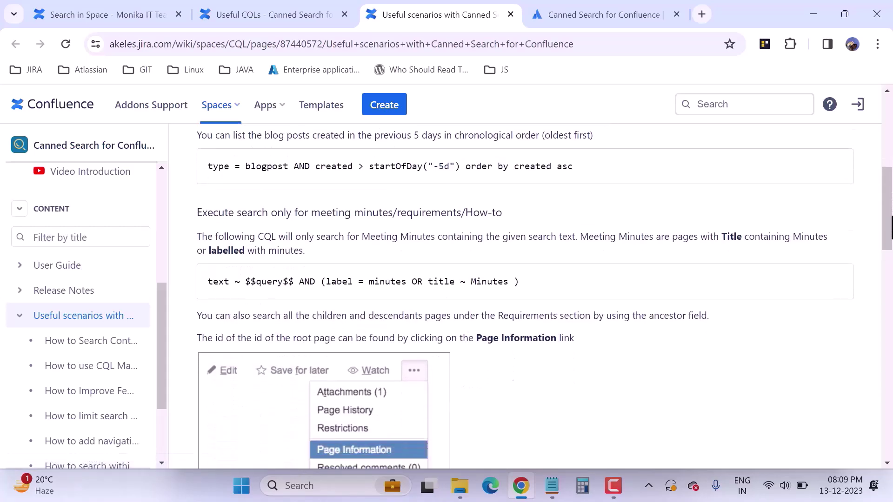
{"action": "left_click_drag", "start_coordinate": [228, 212], "coordinate": [205, 215]}
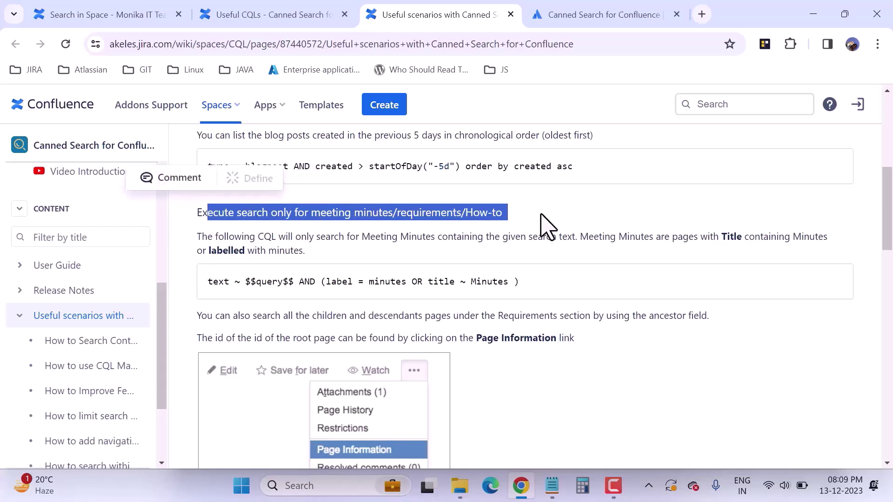
{"action": "left_click", "coordinate": [558, 225]}
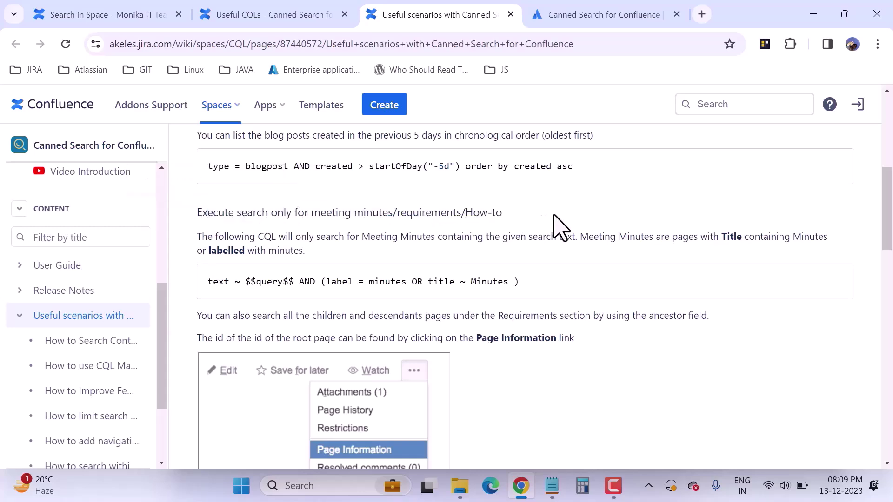
- Examine the scenarios for pages within "project" spaces and for comments mentioning the current user that are updated this week
{"action": "left_click", "coordinate": [887, 307]}
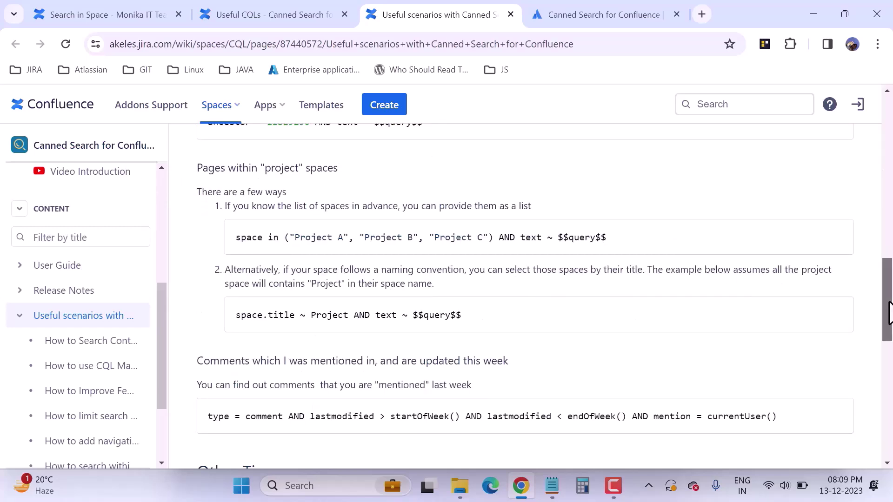
{"action": "scroll", "coordinate": [888, 311], "scroll_direction": "up", "scroll_amount": 1}
{"action": "left_click_drag", "start_coordinate": [221, 218], "coordinate": [425, 235]}
{"action": "left_click", "coordinate": [558, 232]}
{"action": "scroll", "coordinate": [336, 283], "scroll_direction": "down", "scroll_amount": 3}
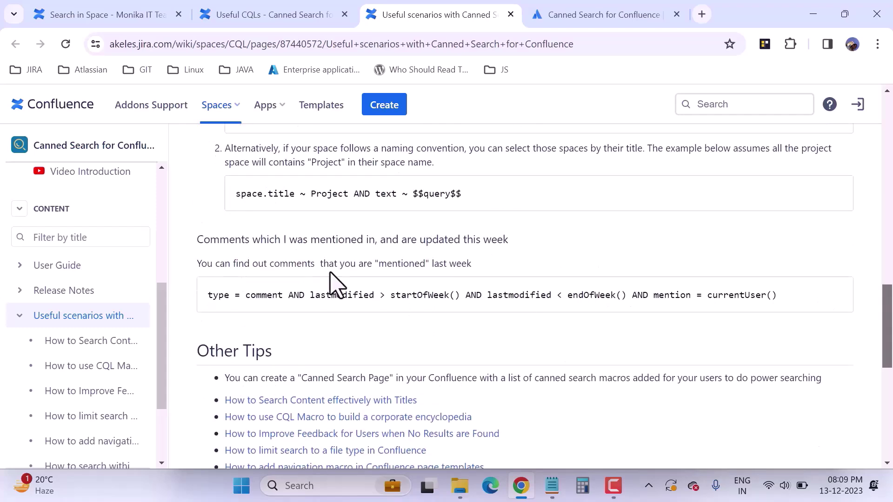
{"action": "left_click_drag", "start_coordinate": [234, 231], "coordinate": [556, 249]}
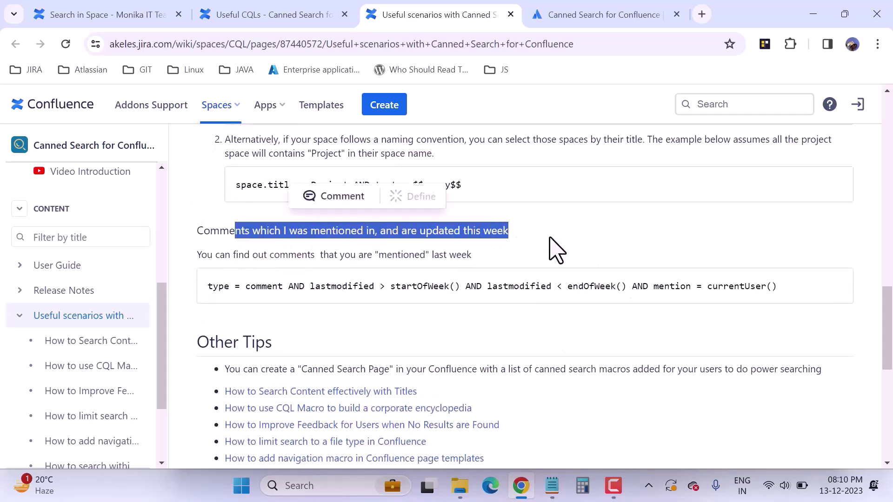
{"action": "left_click", "coordinate": [556, 250]}
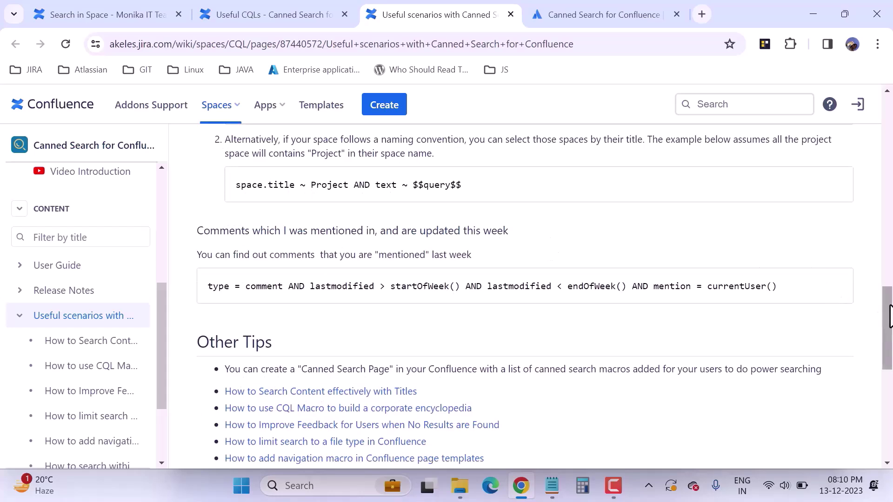
{"action": "left_click_drag", "start_coordinate": [889, 316], "coordinate": [886, 299]}
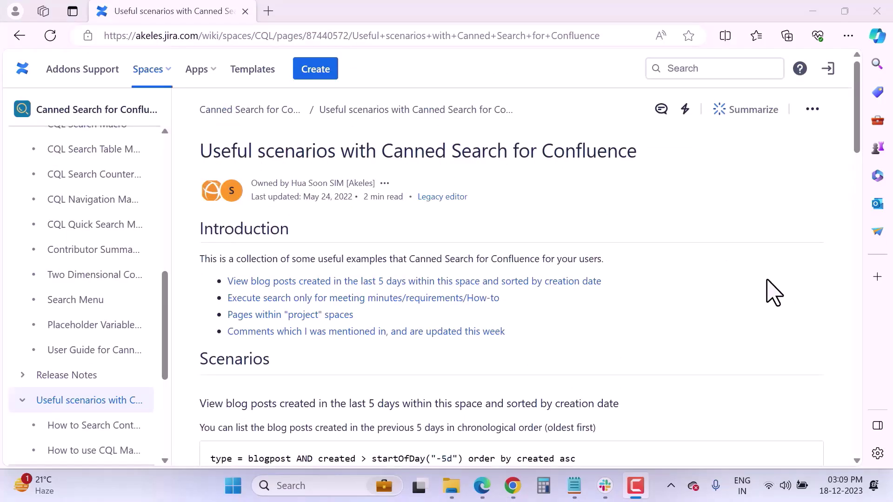
- Open the Placeholder Variables for CQL page from the User Guide and read through its table of placeholders and descriptions
{"action": "left_click", "coordinate": [83, 328]}
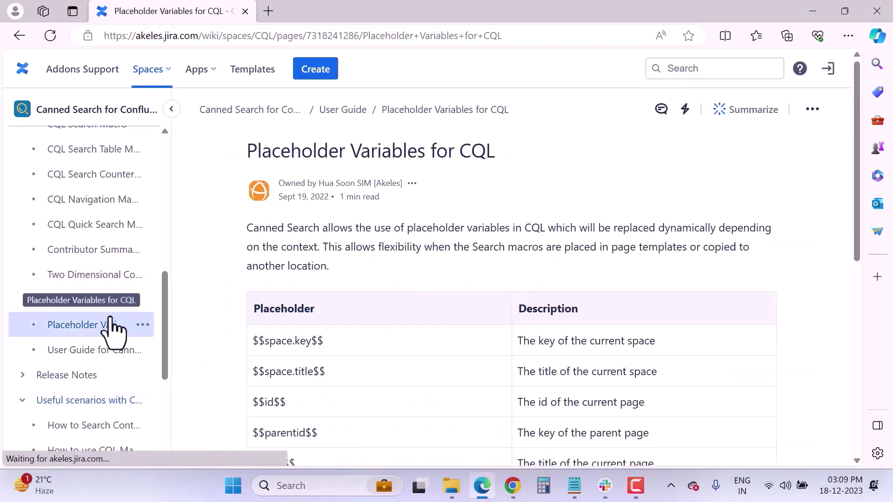
{"action": "scroll", "coordinate": [160, 302], "scroll_direction": "up", "scroll_amount": 2}
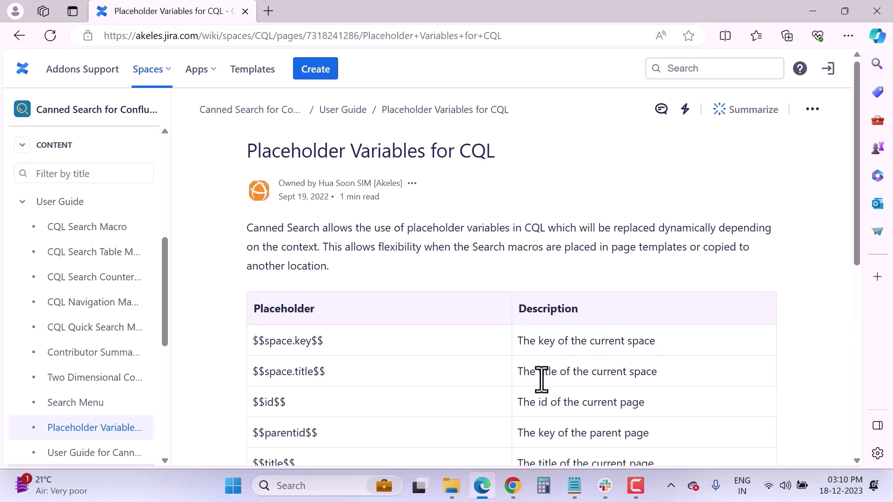
{"action": "scroll", "coordinate": [541, 379], "scroll_direction": "down", "scroll_amount": 2}
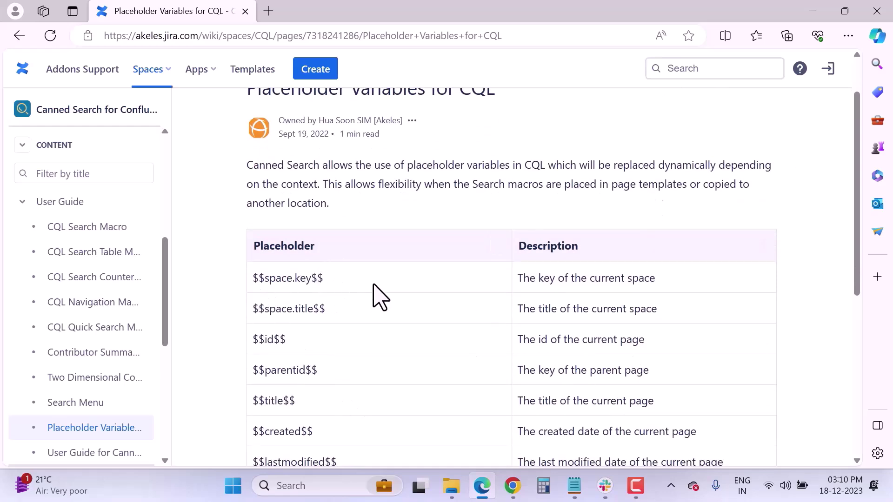
{"action": "scroll", "coordinate": [647, 335], "scroll_direction": "down", "scroll_amount": 1}
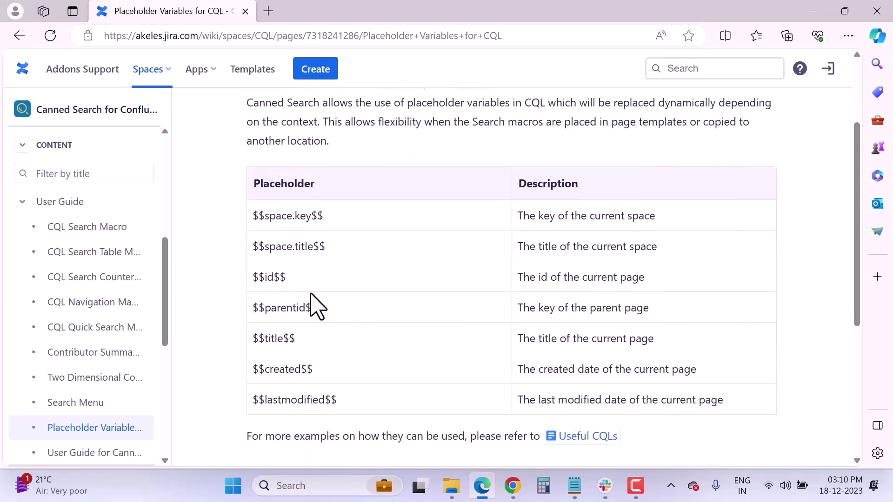
- Examine the placeholder table's rows from $$space.title$$ to $$lastmodified$$ together with their descriptions
{"action": "left_click_drag", "start_coordinate": [325, 249], "coordinate": [253, 249]}
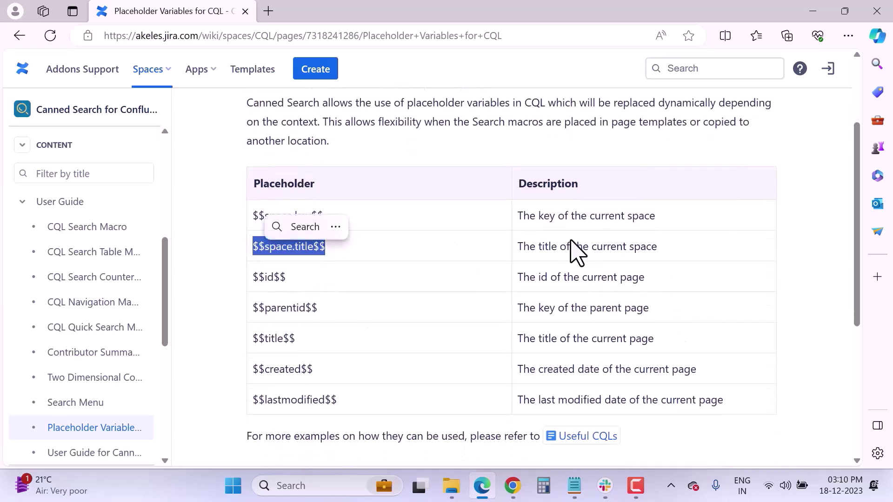
{"action": "left_click_drag", "start_coordinate": [528, 251], "coordinate": [581, 288]}
{"action": "left_click_drag", "start_coordinate": [320, 309], "coordinate": [255, 307]}
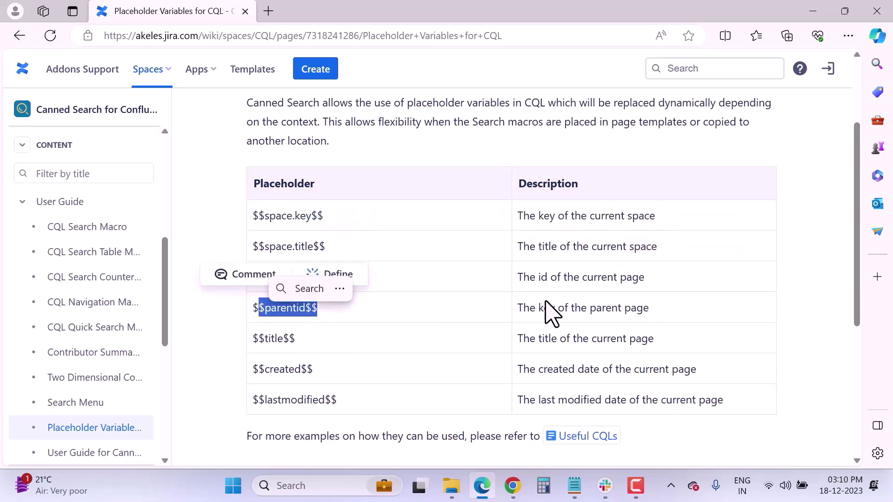
{"action": "left_click_drag", "start_coordinate": [527, 308], "coordinate": [649, 309]}
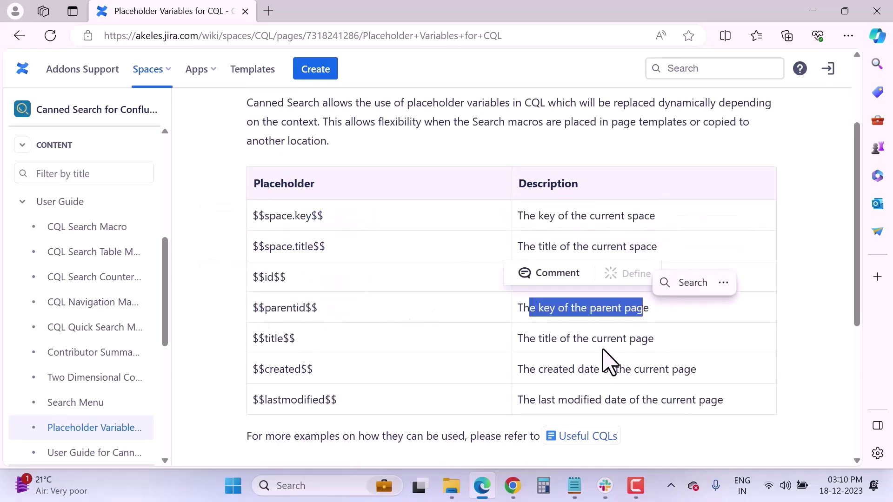
{"action": "left_click", "coordinate": [521, 344]}
{"action": "left_click_drag", "start_coordinate": [521, 344], "coordinate": [643, 341]}
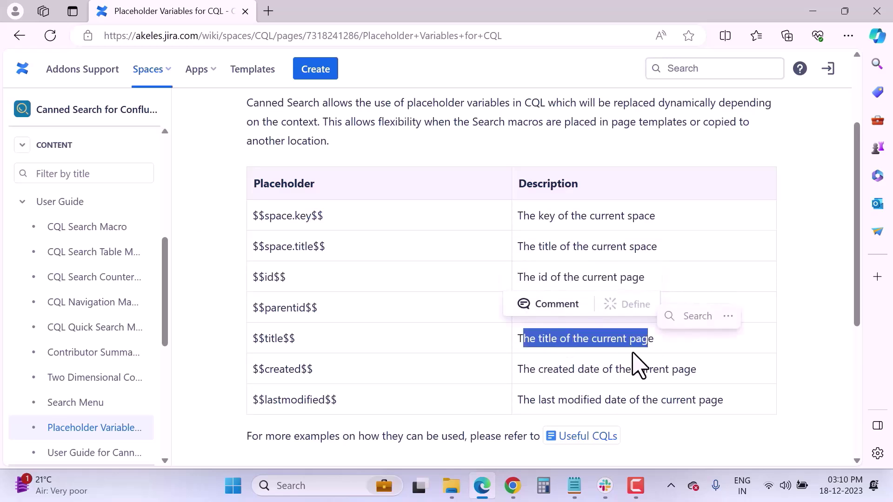
{"action": "left_click_drag", "start_coordinate": [538, 369], "coordinate": [584, 369]}
{"action": "left_click_drag", "start_coordinate": [558, 400], "coordinate": [601, 400]}
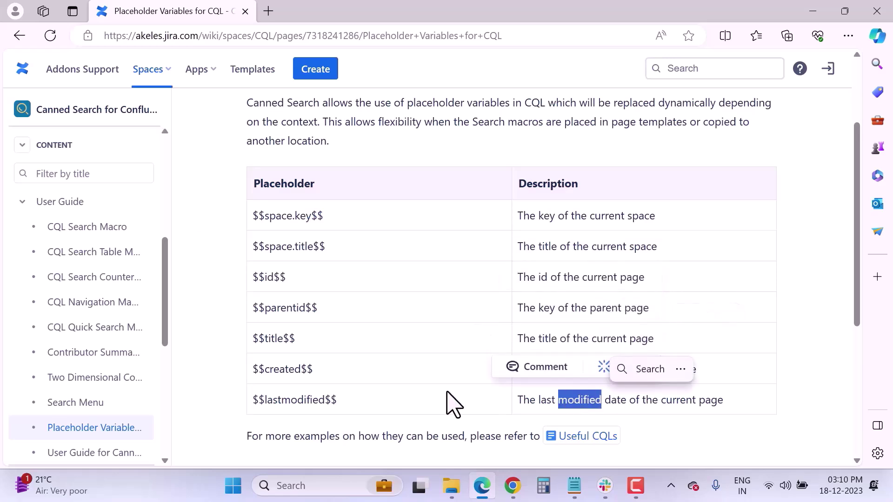
{"action": "left_click", "coordinate": [225, 407]}
{"action": "scroll", "coordinate": [223, 406], "scroll_direction": "up", "scroll_amount": 3}
{"action": "scroll", "coordinate": [372, 418], "scroll_direction": "down", "scroll_amount": 3}
{"action": "scroll", "coordinate": [559, 400], "scroll_direction": "down", "scroll_amount": 2}
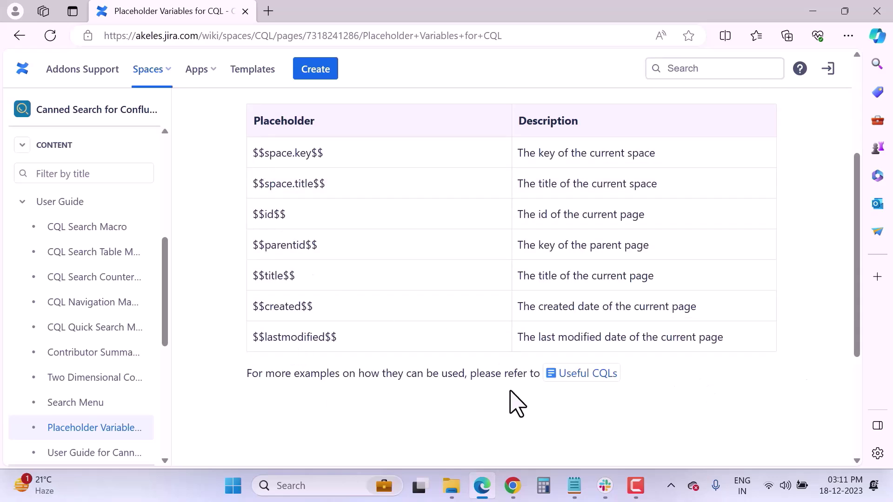
- Open the linked Useful CQLs page and examine the placeholders in the "Find content within the current space" query
{"action": "mouse_move", "coordinate": [579, 396]}
{"action": "left_click_drag", "start_coordinate": [172, 339], "coordinate": [175, 400]}
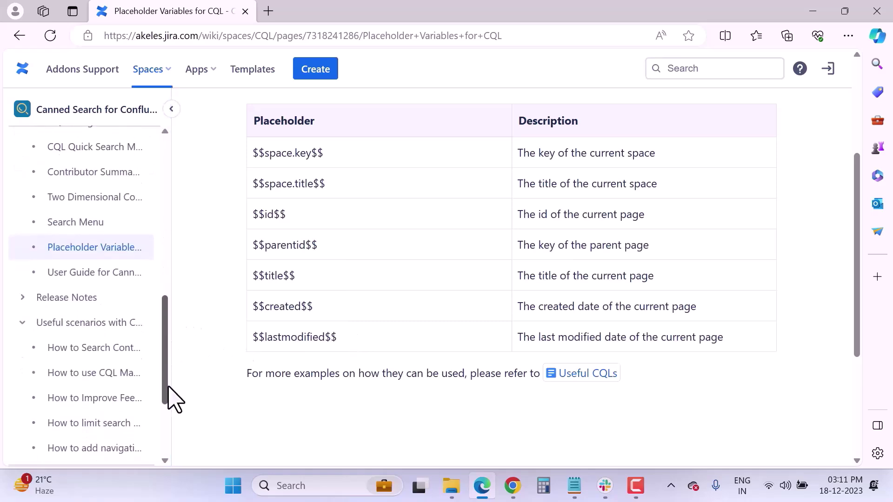
{"action": "left_click", "coordinate": [587, 373]}
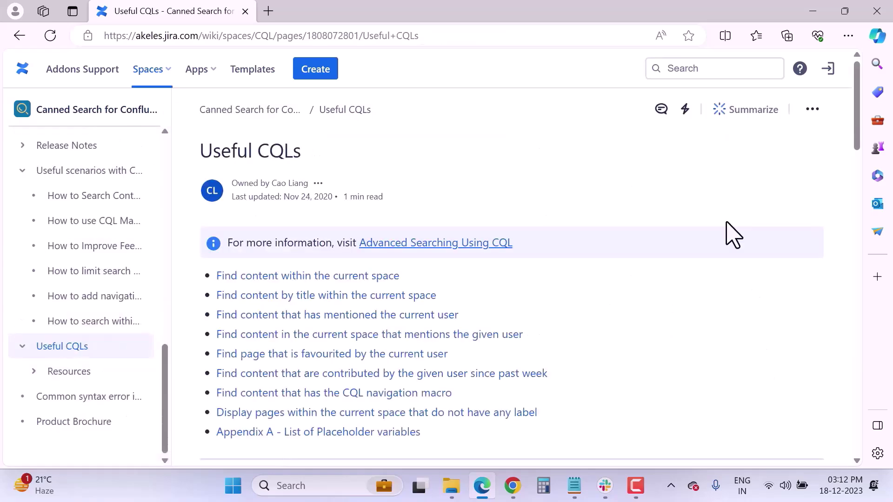
{"action": "left_click", "coordinate": [269, 279]}
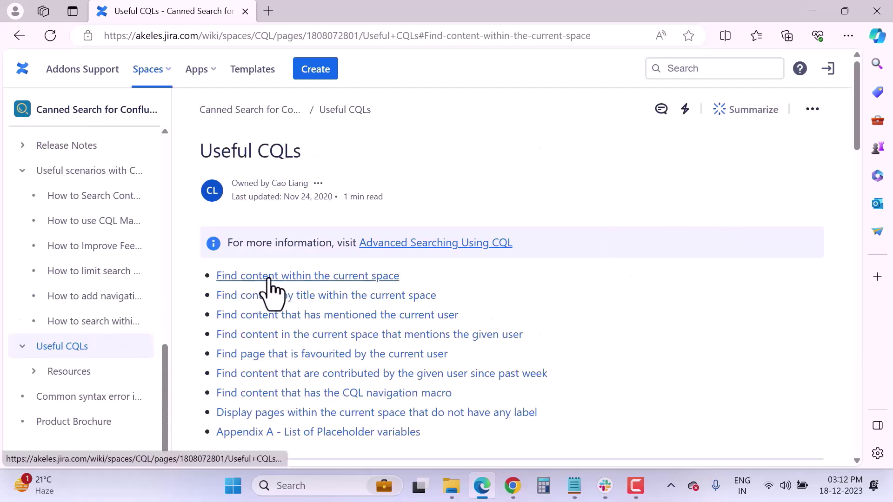
{"action": "scroll", "coordinate": [419, 344], "scroll_direction": "up", "scroll_amount": 1}
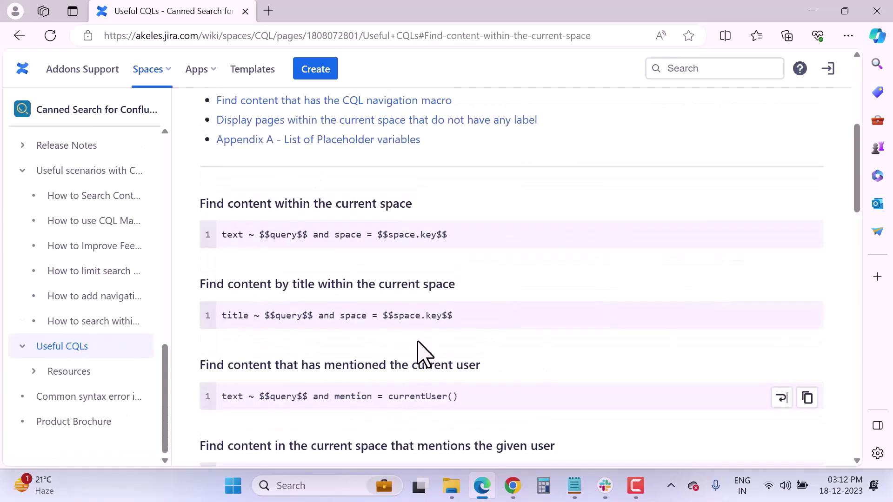
{"action": "scroll", "coordinate": [363, 340], "scroll_direction": "up", "scroll_amount": 1}
{"action": "left_click_drag", "start_coordinate": [257, 297], "coordinate": [309, 300]}
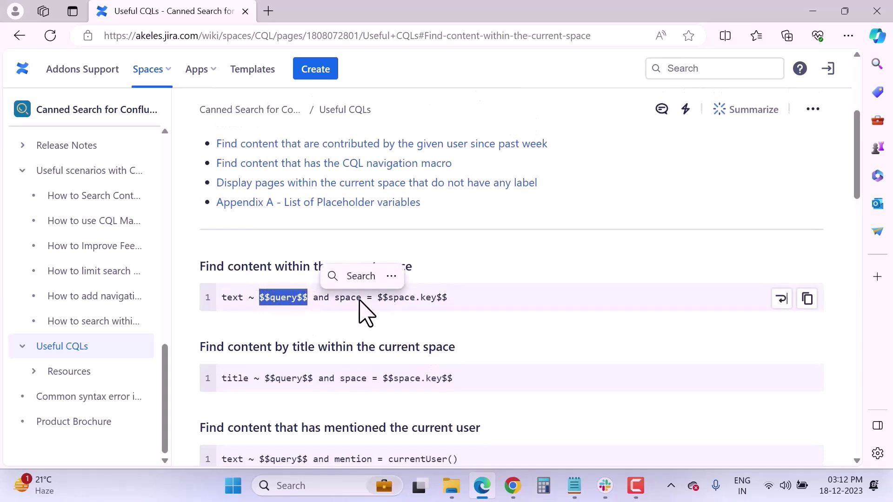
{"action": "left_click_drag", "start_coordinate": [374, 300], "coordinate": [431, 298]}
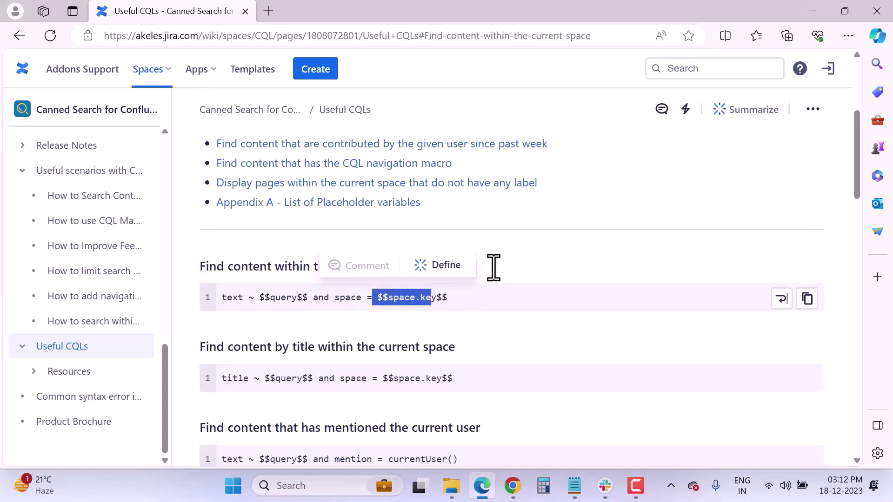
{"action": "left_click", "coordinate": [443, 301]}
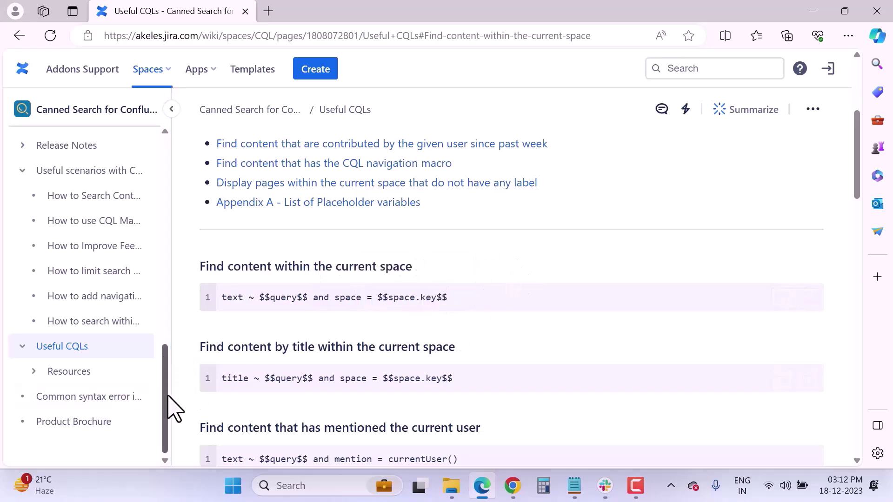
- Open the Product Brochure page and page through its embedded slides up to slide 4
{"action": "left_click", "coordinate": [60, 423]}
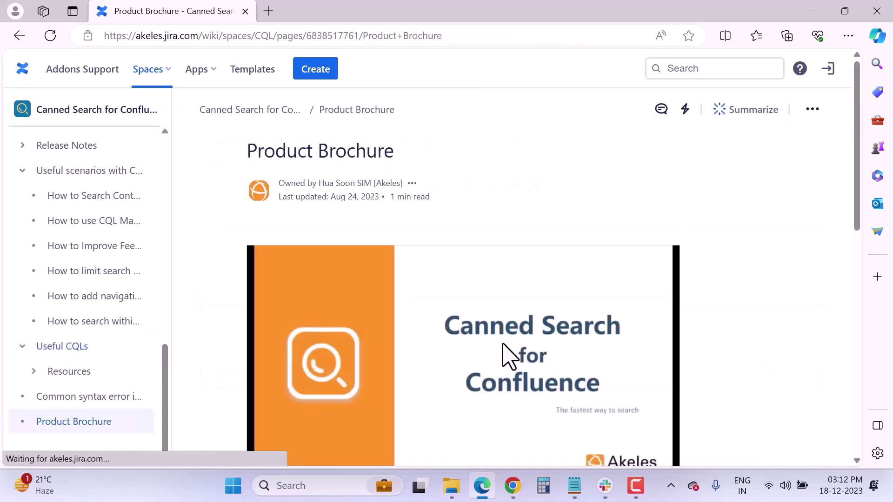
{"action": "scroll", "coordinate": [508, 356], "scroll_direction": "down", "scroll_amount": 3}
{"action": "left_click", "coordinate": [500, 376]}
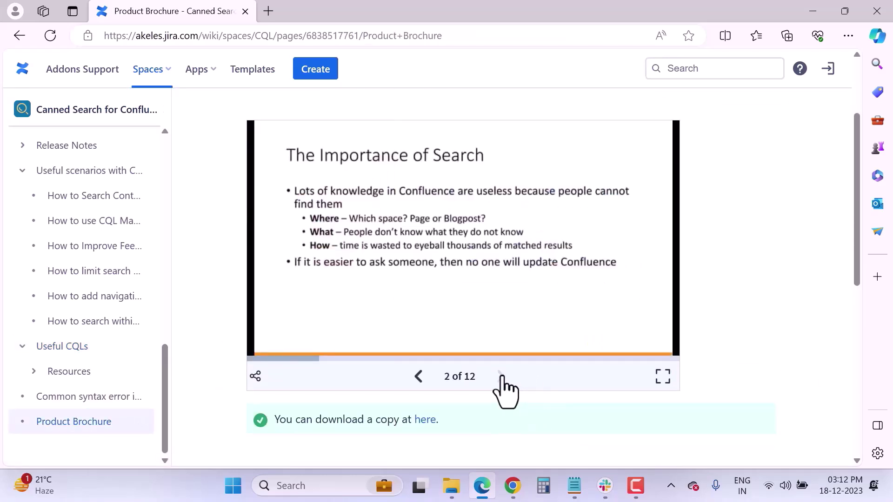
{"action": "left_click", "coordinate": [500, 375]}
{"action": "left_click", "coordinate": [501, 376]}
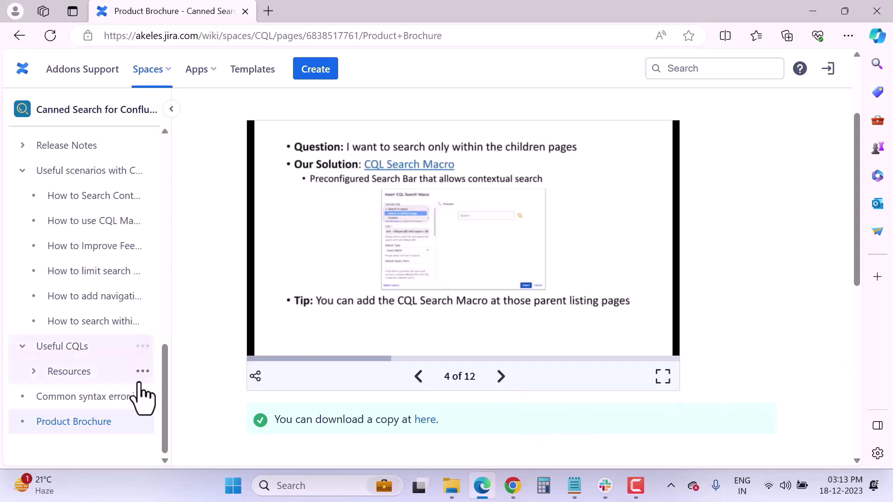
- Open the Common syntax error in CQL page and read its reserved-word space key problem, reproduction steps and fix
{"action": "left_click", "coordinate": [98, 402]}
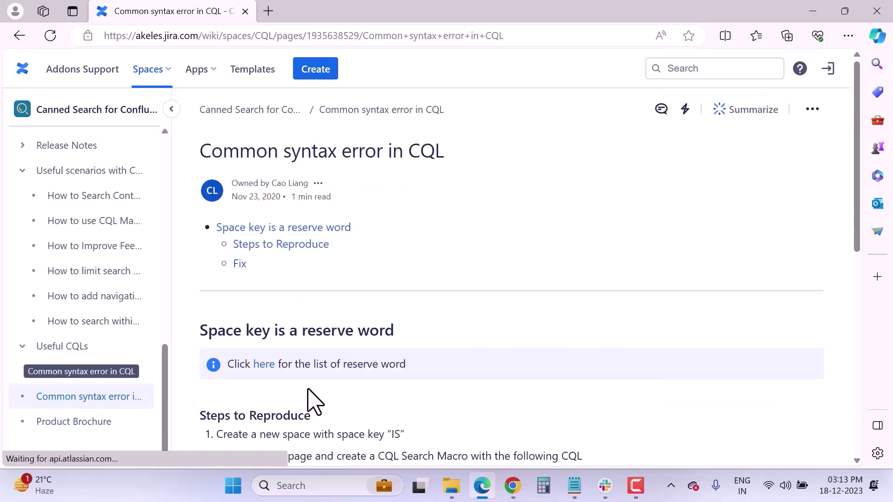
{"action": "scroll", "coordinate": [635, 386], "scroll_direction": "down", "scroll_amount": 3}
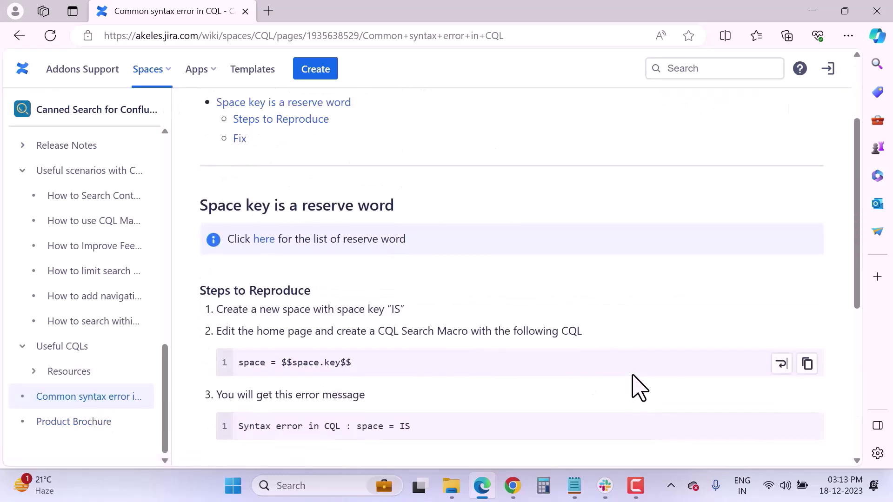
{"action": "scroll", "coordinate": [639, 387], "scroll_direction": "down", "scroll_amount": 3}
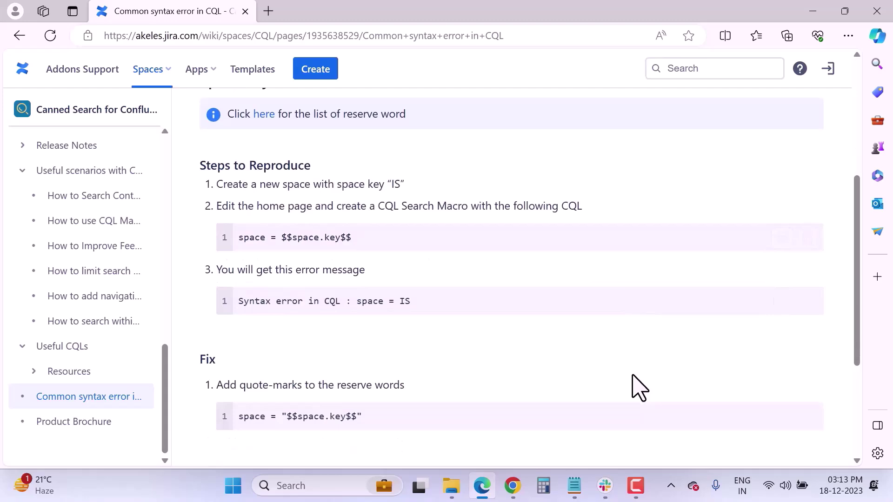
{"action": "scroll", "coordinate": [639, 388], "scroll_direction": "down", "scroll_amount": 3}
{"action": "scroll", "coordinate": [638, 388], "scroll_direction": "up", "scroll_amount": 10}
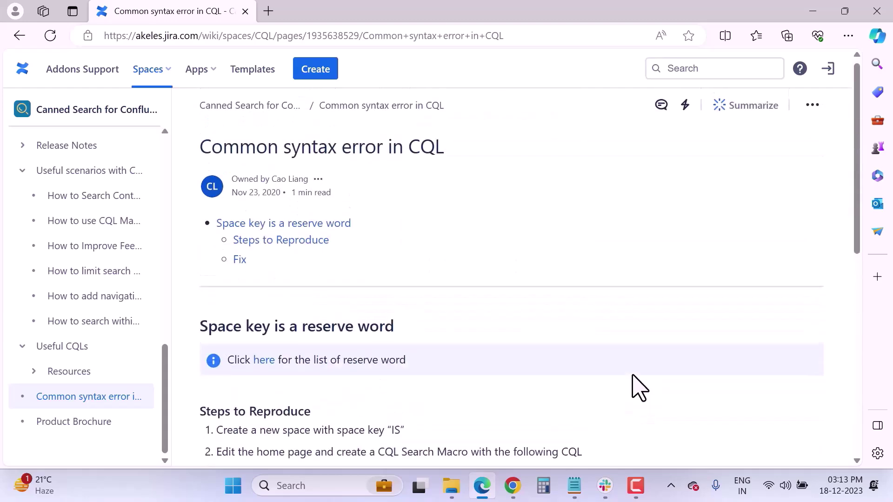